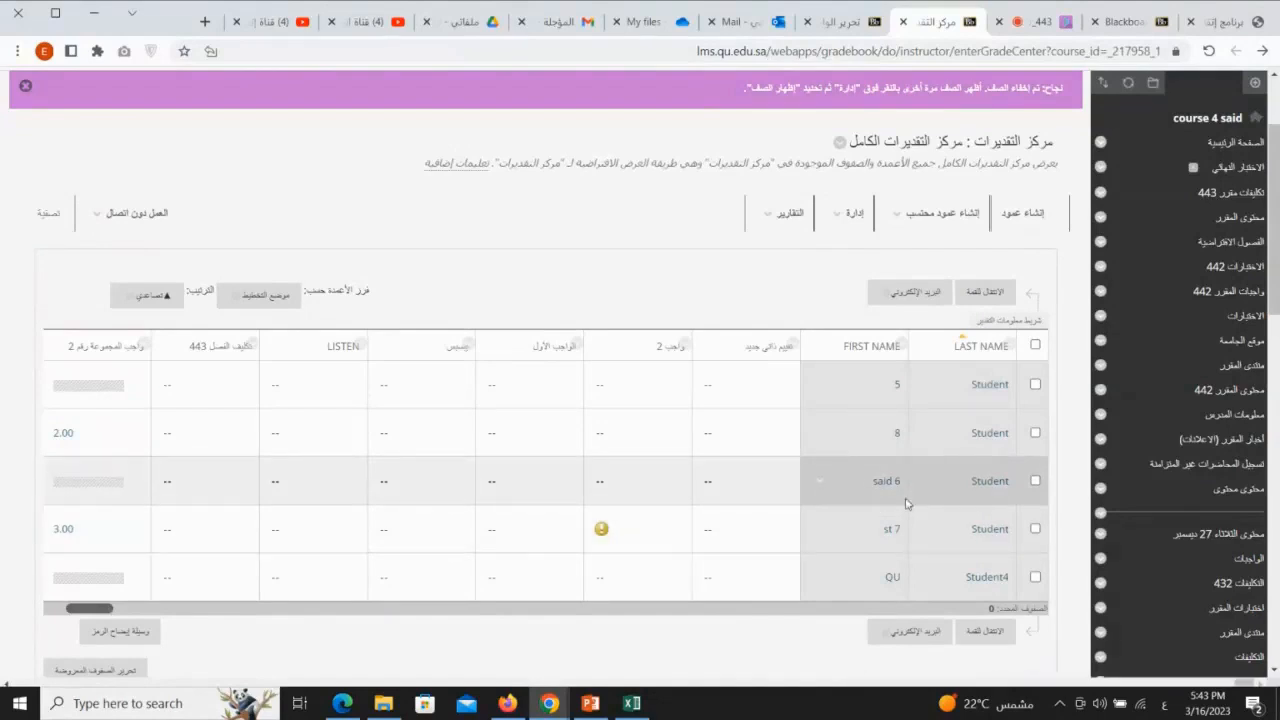
Step: Open the Grade Center's page for showing hidden student rows (إظهار الصف) and bring its row list into view
{"action": "left_click", "coordinate": [864, 218]}
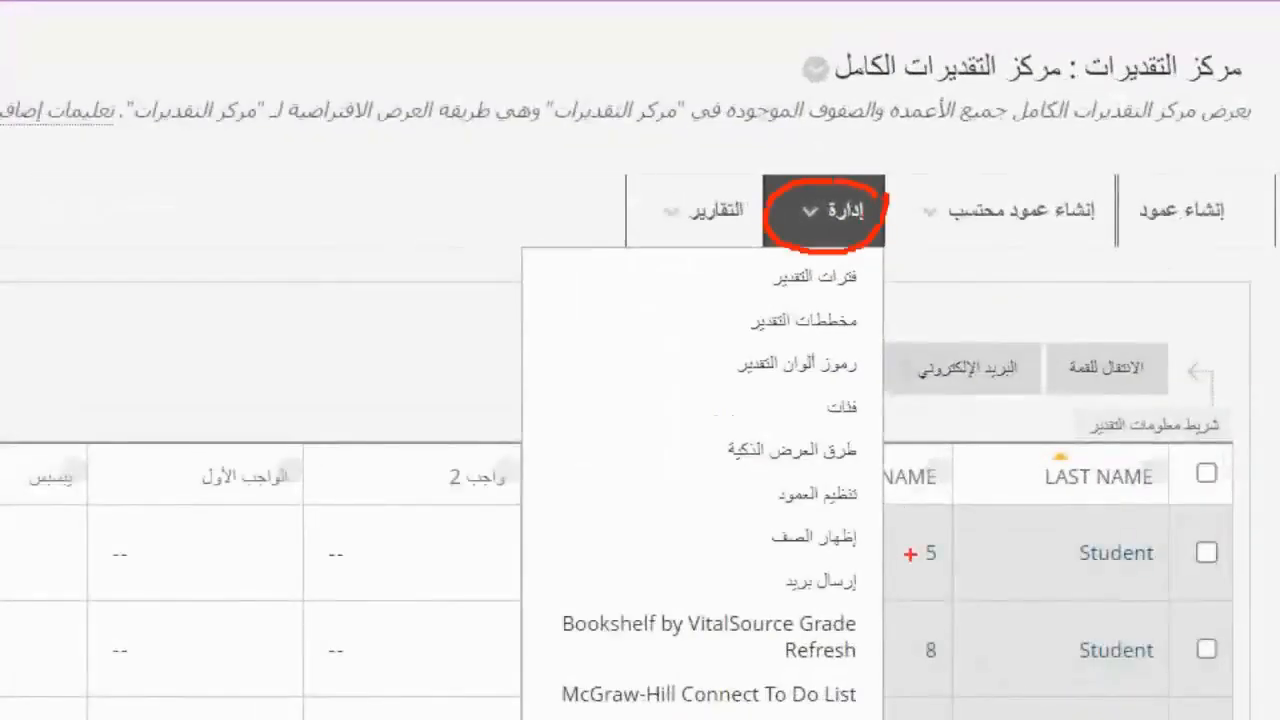
{"action": "mouse_move", "coordinate": [885, 535]}
{"action": "left_mouse_down"}
{"action": "mouse_move", "coordinate": [868, 518]}
{"action": "mouse_move", "coordinate": [718, 518]}
{"action": "mouse_move", "coordinate": [856, 570]}
{"action": "mouse_move", "coordinate": [883, 552]}
{"action": "left_mouse_up"}
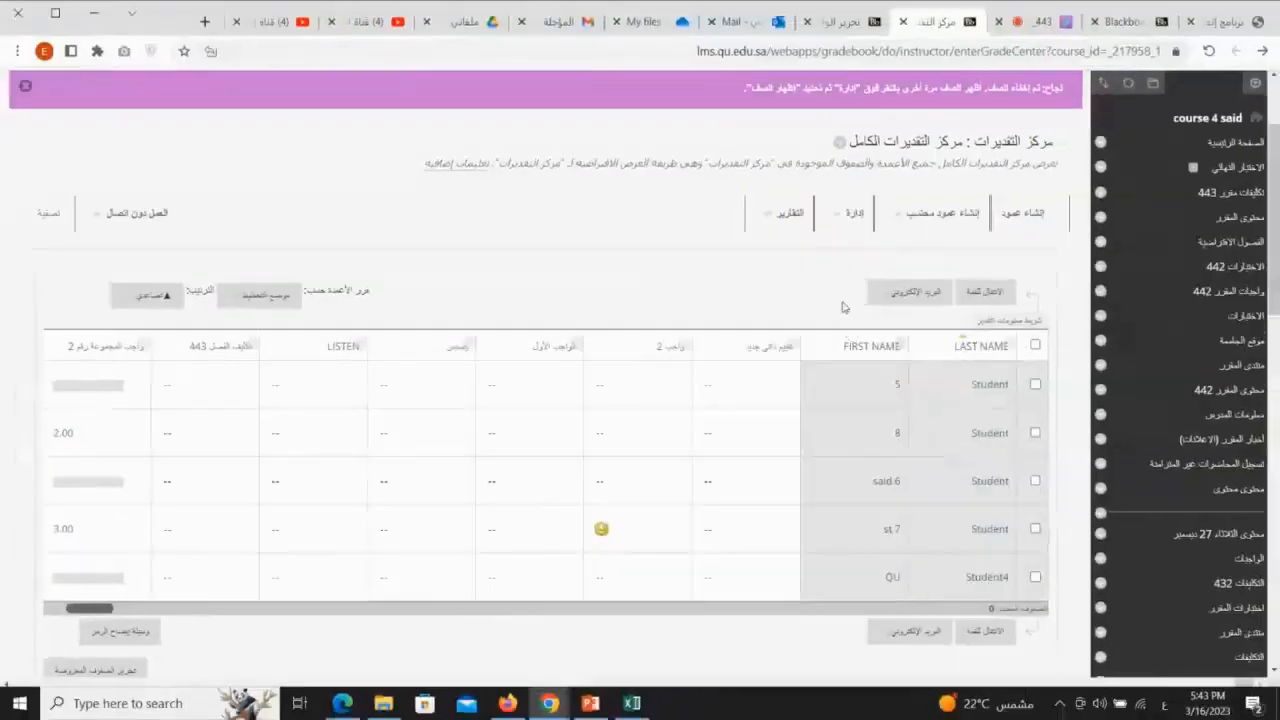
{"action": "left_click", "coordinate": [853, 208]}
{"action": "left_click", "coordinate": [853, 384]}
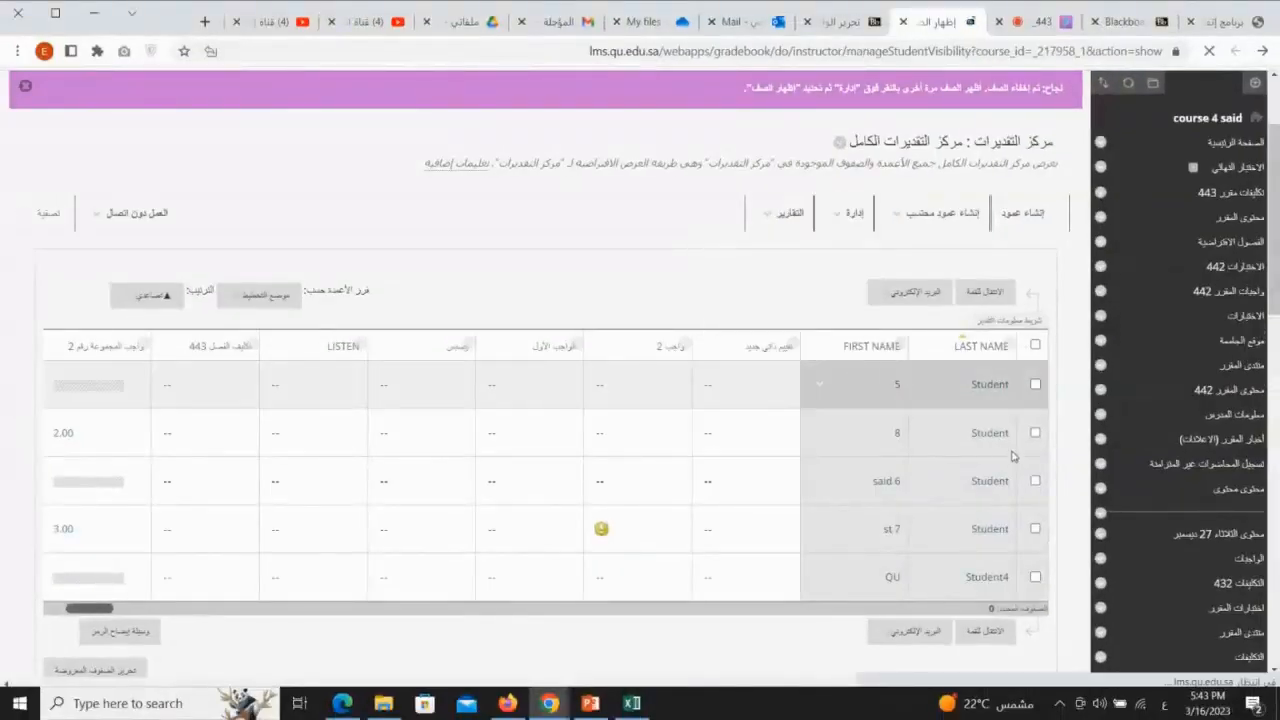
{"action": "scroll", "coordinate": [1010, 413], "scroll_direction": "down", "scroll_amount": 3}
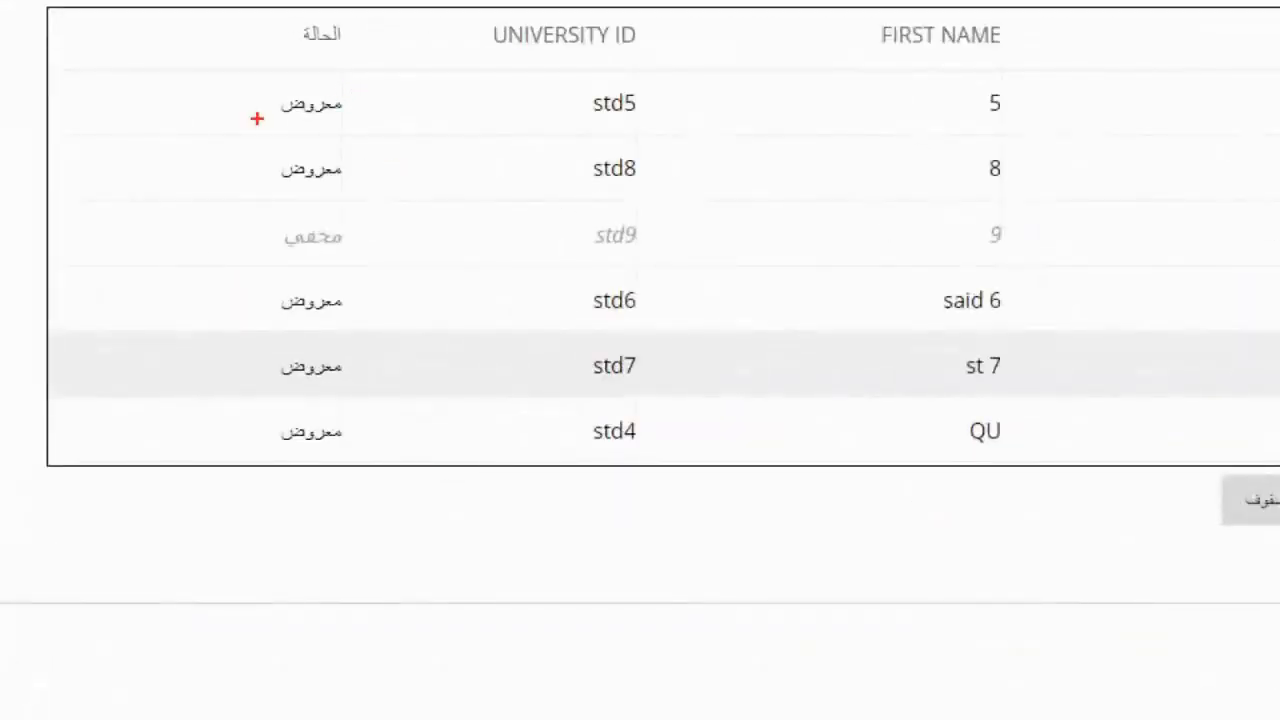
Step: Examine the visibility status of each student row to identify which rows are shown and which are hidden
{"action": "left_click_drag", "start_coordinate": [655, 117], "coordinate": [553, 123]}
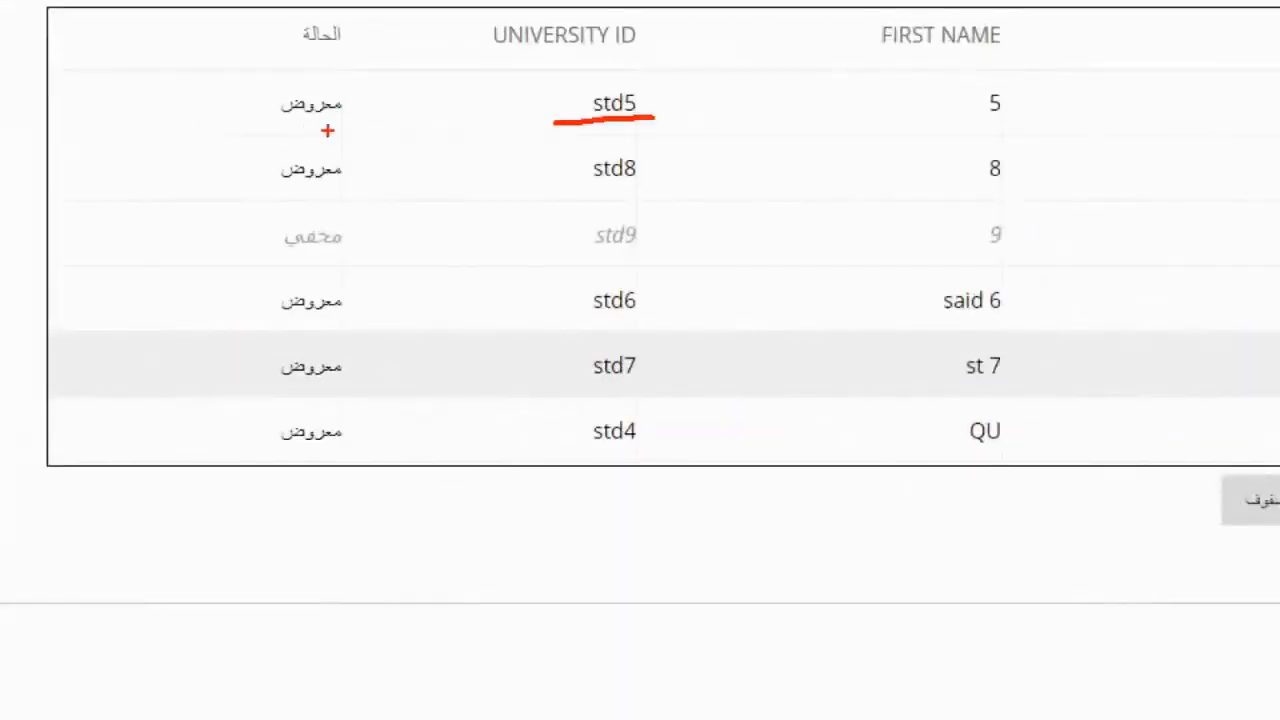
{"action": "left_click_drag", "start_coordinate": [341, 127], "coordinate": [251, 125]}
{"action": "left_click_drag", "start_coordinate": [645, 184], "coordinate": [572, 180]}
{"action": "left_click_drag", "start_coordinate": [369, 187], "coordinate": [281, 189]}
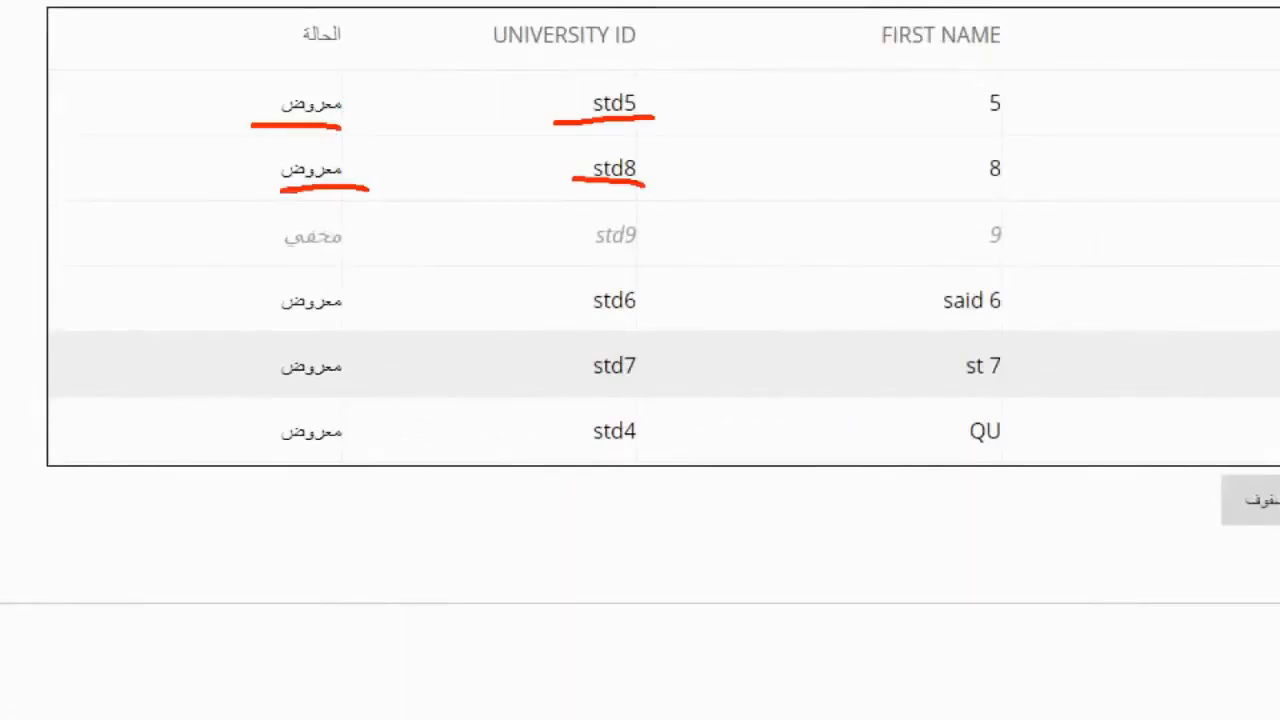
{"action": "left_click_drag", "start_coordinate": [640, 324], "coordinate": [524, 320]}
{"action": "left_click_drag", "start_coordinate": [328, 323], "coordinate": [290, 325]}
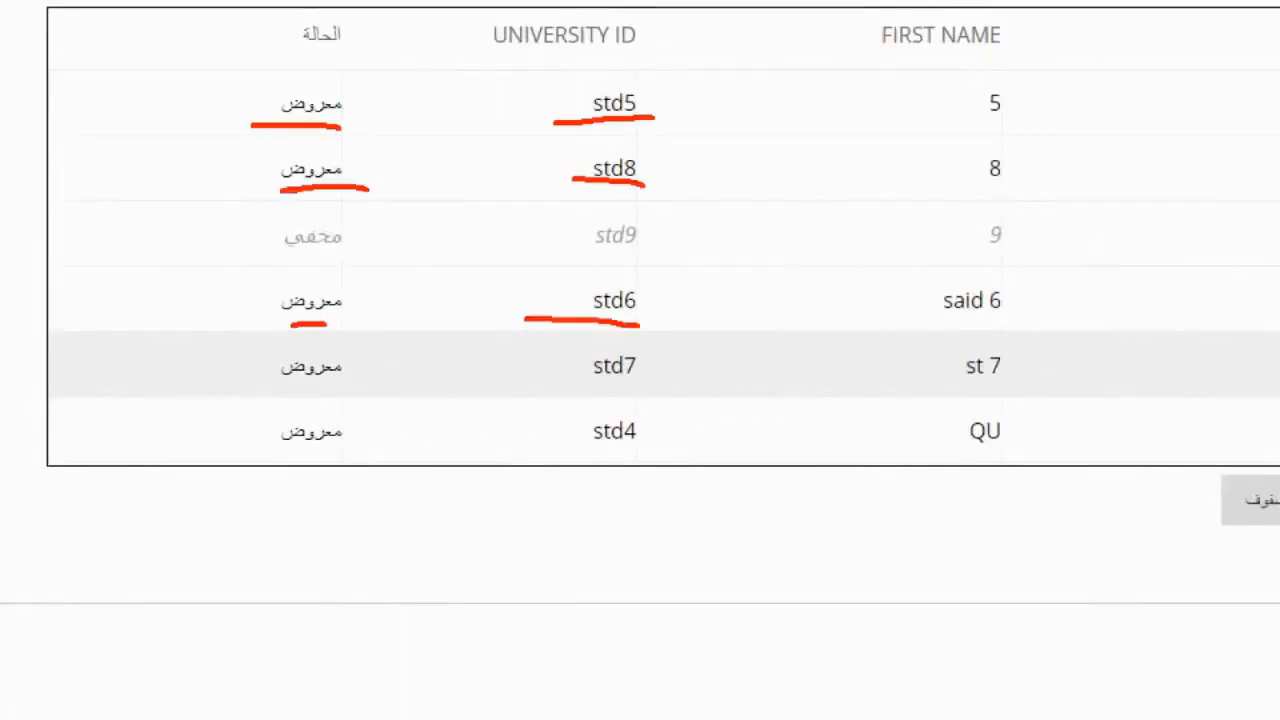
{"action": "left_click_drag", "start_coordinate": [613, 390], "coordinate": [519, 395]}
{"action": "left_click_drag", "start_coordinate": [287, 379], "coordinate": [263, 382]}
{"action": "mouse_move", "coordinate": [650, 205]}
{"action": "left_mouse_down"}
{"action": "mouse_move", "coordinate": [549, 252]}
{"action": "mouse_move", "coordinate": [668, 232]}
{"action": "mouse_move", "coordinate": [665, 204]}
{"action": "left_mouse_up"}
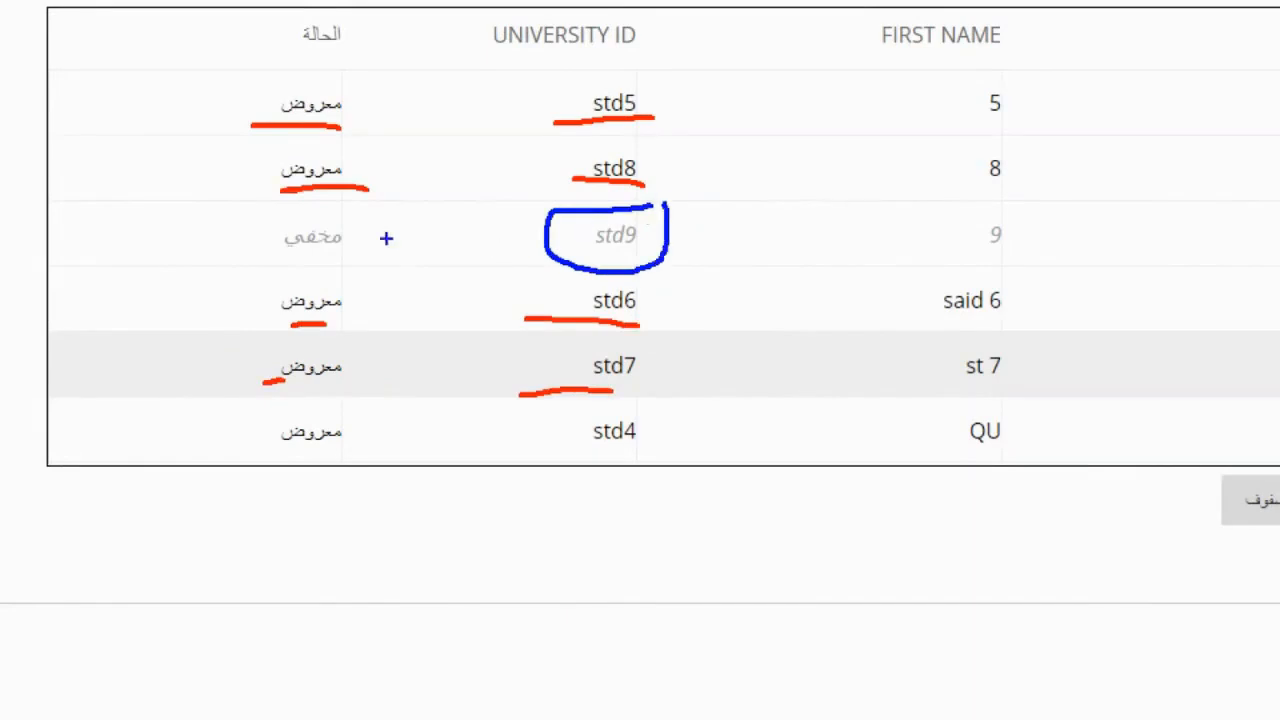
{"action": "mouse_move", "coordinate": [370, 215]}
{"action": "left_mouse_down"}
{"action": "mouse_move", "coordinate": [250, 236]}
{"action": "mouse_move", "coordinate": [398, 222]}
{"action": "left_mouse_up"}
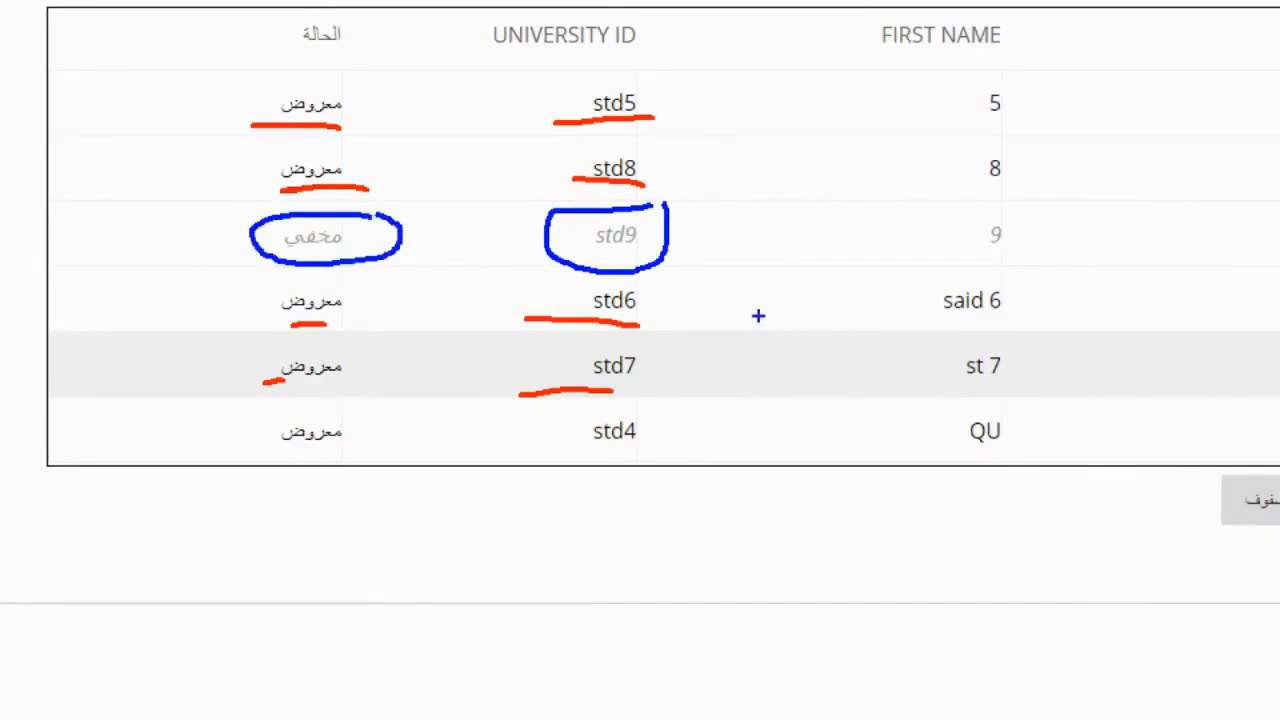
{"action": "key", "text": "Escape"}
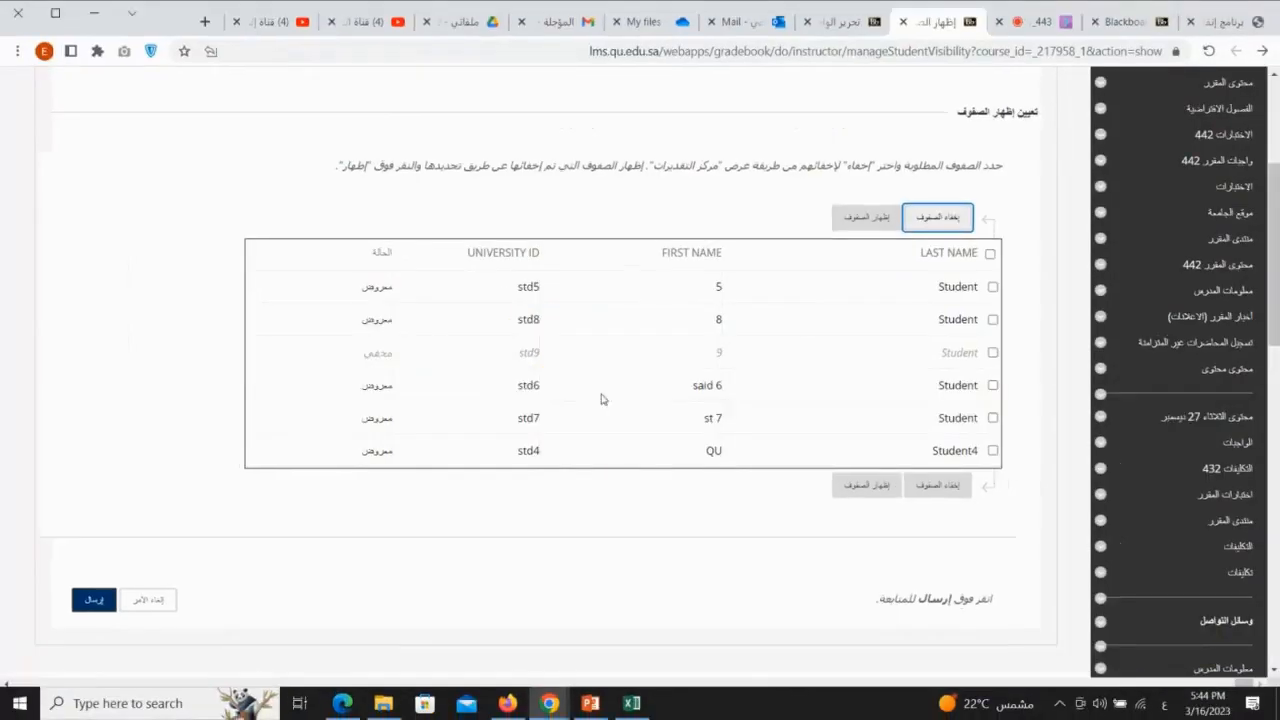
Step: Select the hidden student row with first name 9 and set it to shown (إظهار الصفوف)
{"action": "left_click", "coordinate": [993, 353]}
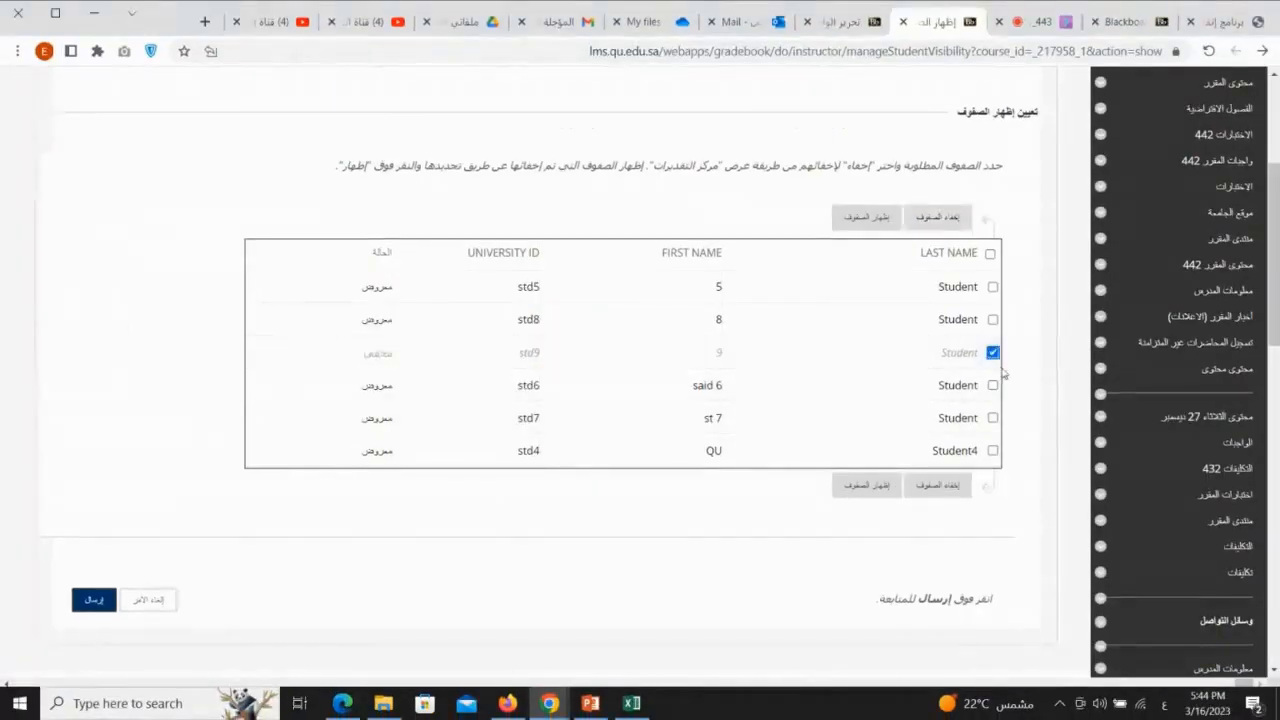
{"action": "key", "text": "ctrl+1"}
{"action": "mouse_move", "coordinate": [1006, 339]}
{"action": "left_mouse_down"}
{"action": "mouse_move", "coordinate": [926, 355]}
{"action": "mouse_move", "coordinate": [1020, 356]}
{"action": "left_mouse_up"}
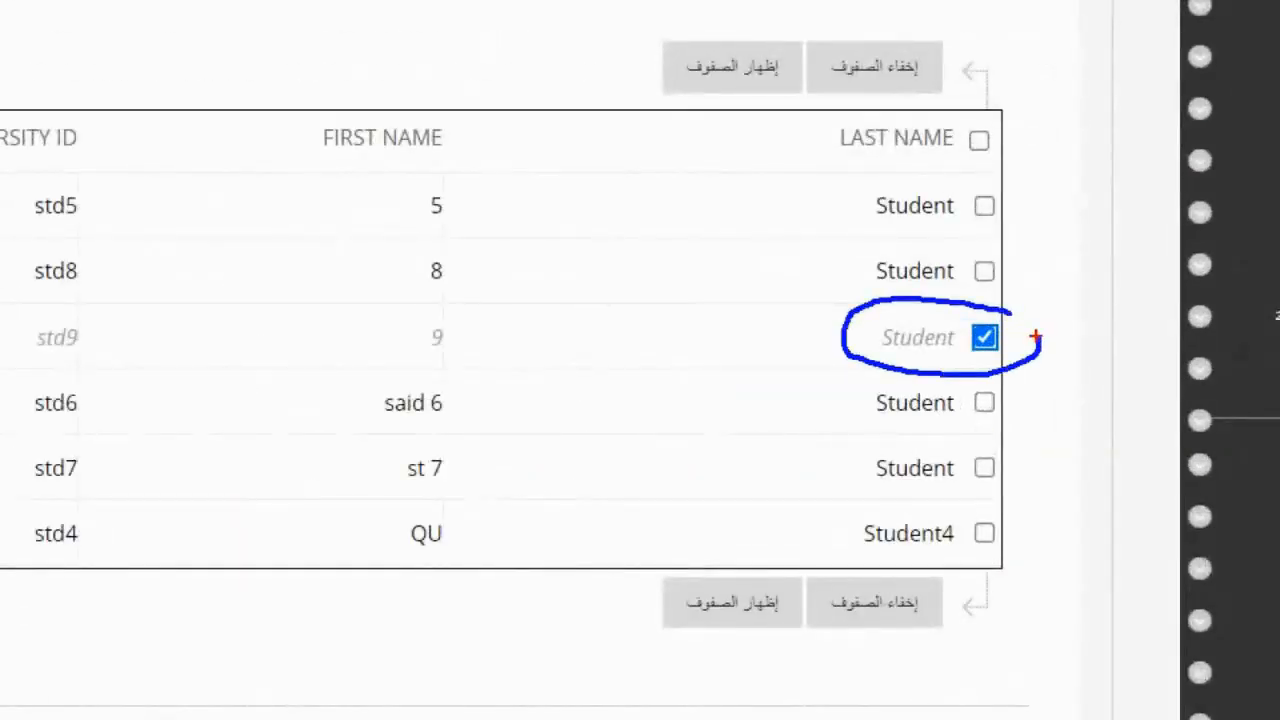
{"action": "mouse_move", "coordinate": [780, 583]}
{"action": "left_mouse_down"}
{"action": "mouse_move", "coordinate": [671, 634]}
{"action": "mouse_move", "coordinate": [778, 590]}
{"action": "left_mouse_up"}
{"action": "key", "text": "Escape"}
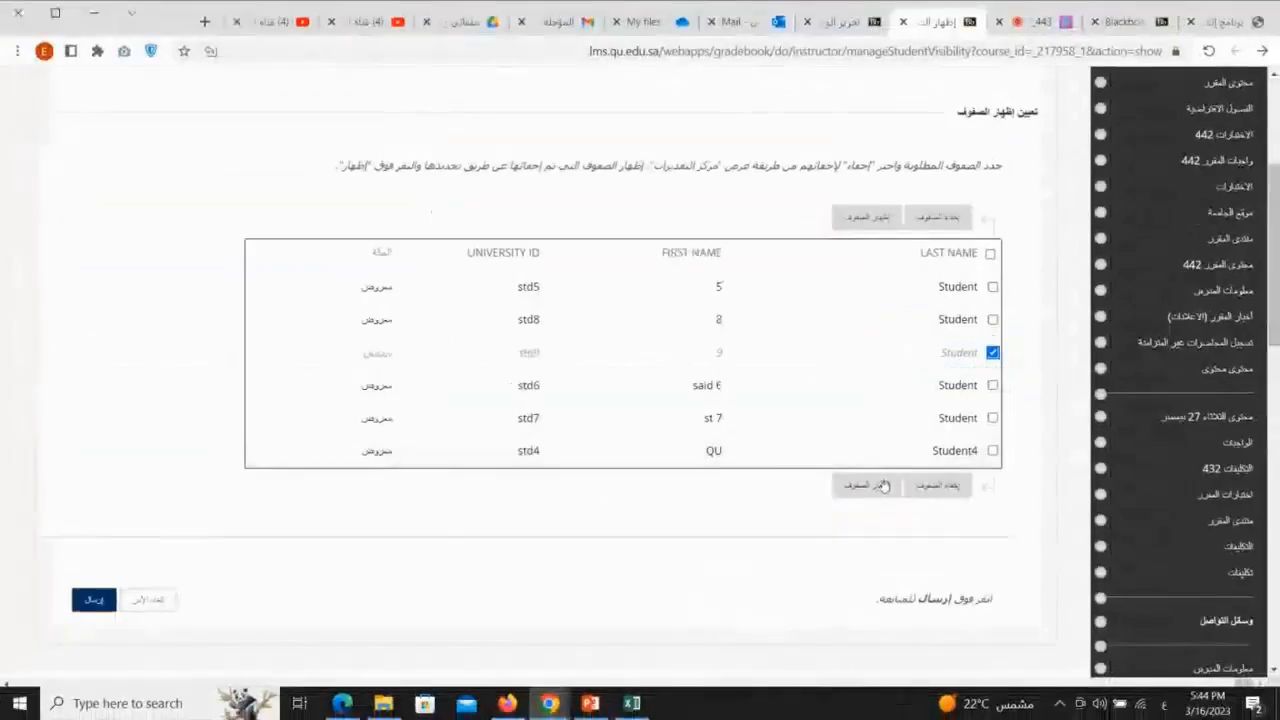
{"action": "left_click", "coordinate": [880, 485]}
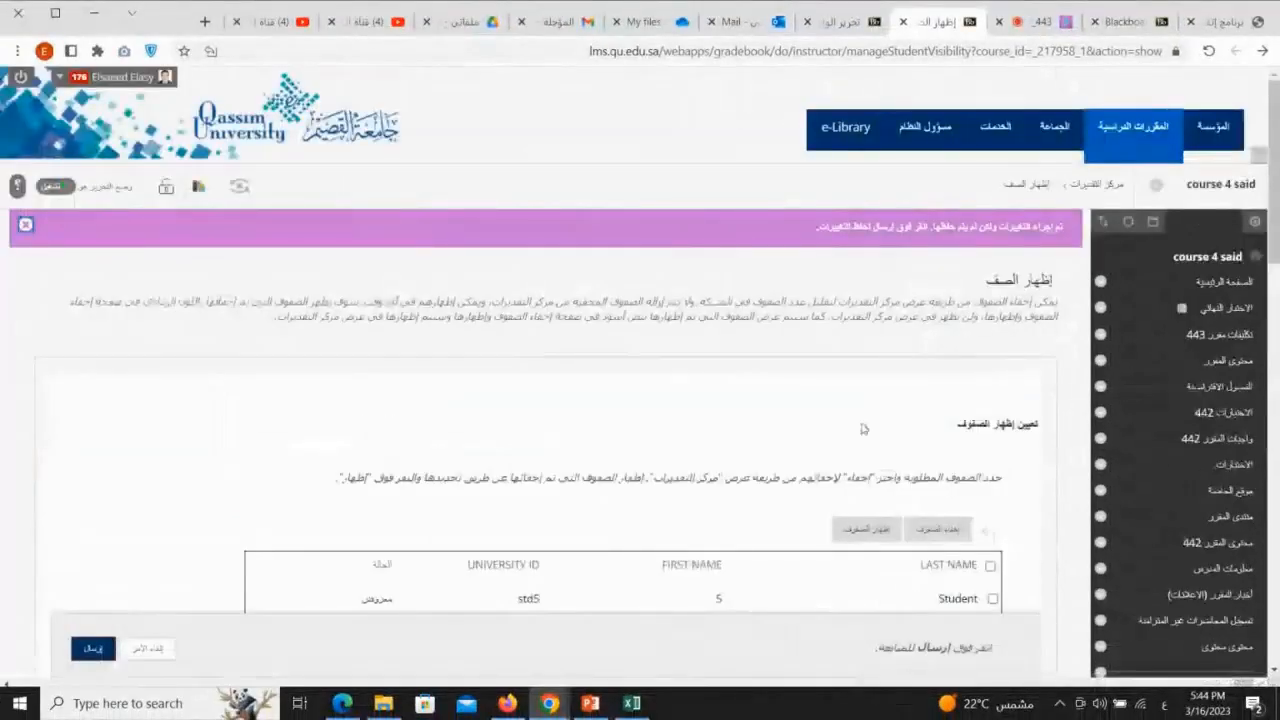
{"action": "scroll", "coordinate": [877, 420], "scroll_direction": "down", "scroll_amount": 3}
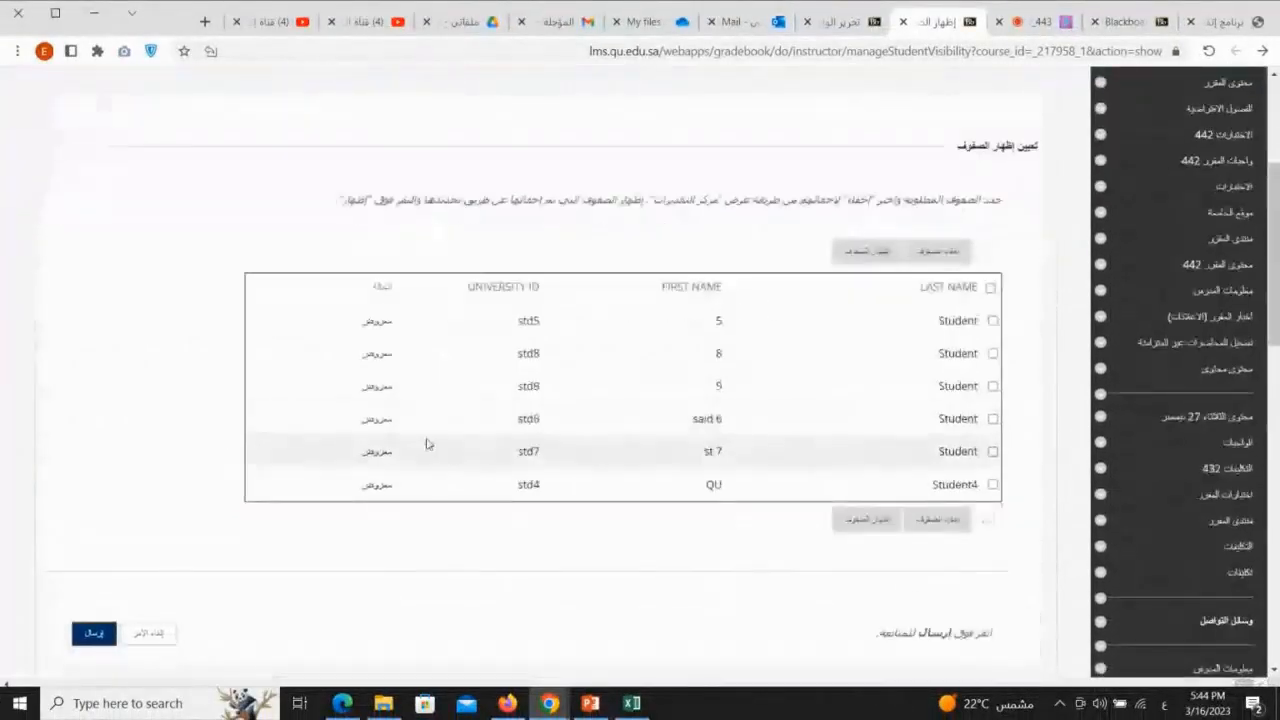
Step: Check the restored row's status in the list and submit the row visibility changes
{"action": "key", "text": "ctrl+1"}
{"action": "left_click", "coordinate": [369, 354]}
{"action": "mouse_move", "coordinate": [685, 318]}
{"action": "left_mouse_down"}
{"action": "mouse_move", "coordinate": [583, 308]}
{"action": "mouse_move", "coordinate": [692, 350]}
{"action": "mouse_move", "coordinate": [667, 331]}
{"action": "left_mouse_up"}
{"action": "mouse_move", "coordinate": [395, 318]}
{"action": "left_mouse_down"}
{"action": "mouse_move", "coordinate": [284, 310]}
{"action": "mouse_move", "coordinate": [410, 344]}
{"action": "left_mouse_up"}
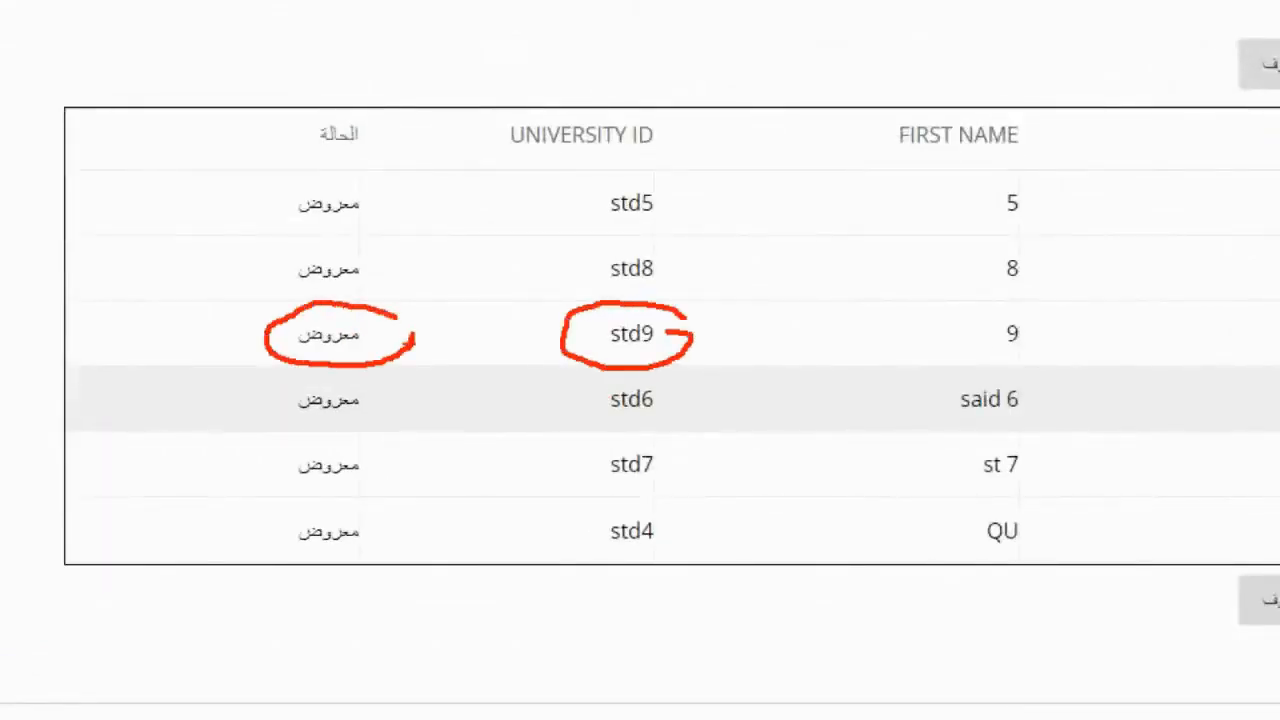
{"action": "key", "text": "Escape"}
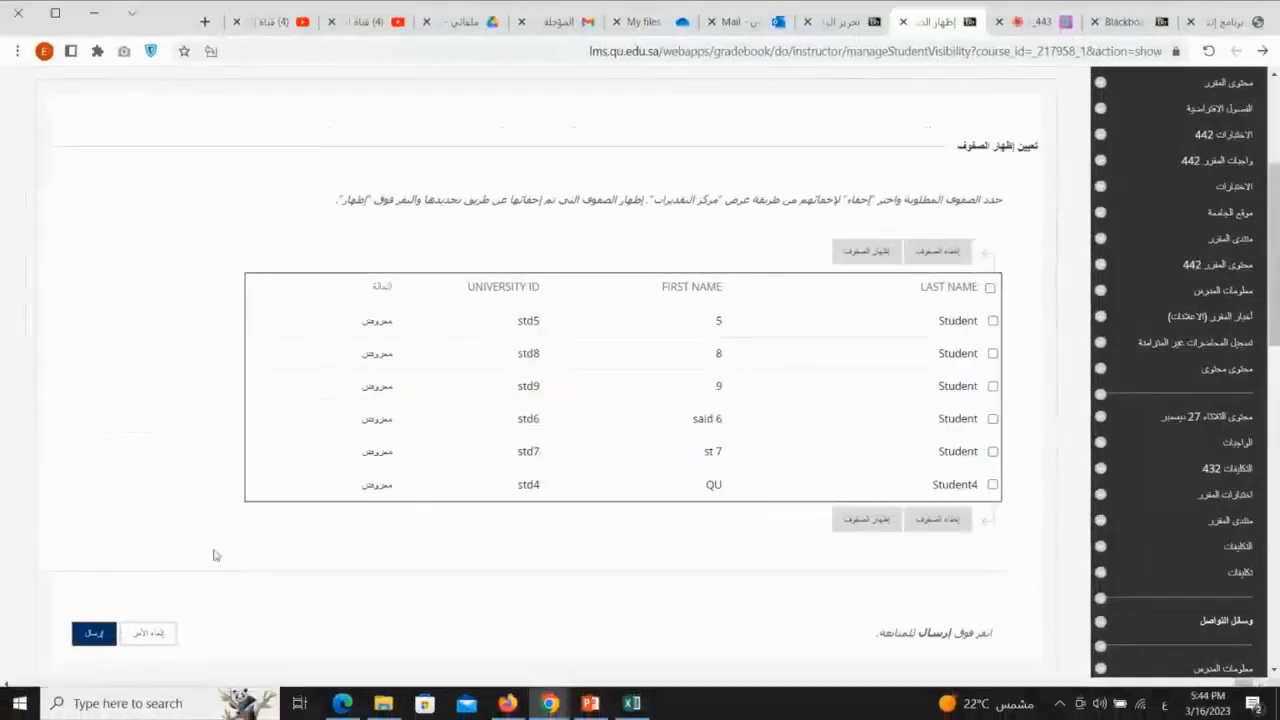
{"action": "key", "text": "ctrl+2"}
{"action": "mouse_move", "coordinate": [79, 532]}
{"action": "left_mouse_down"}
{"action": "mouse_move", "coordinate": [79, 594]}
{"action": "mouse_move", "coordinate": [53, 585]}
{"action": "left_mouse_up"}
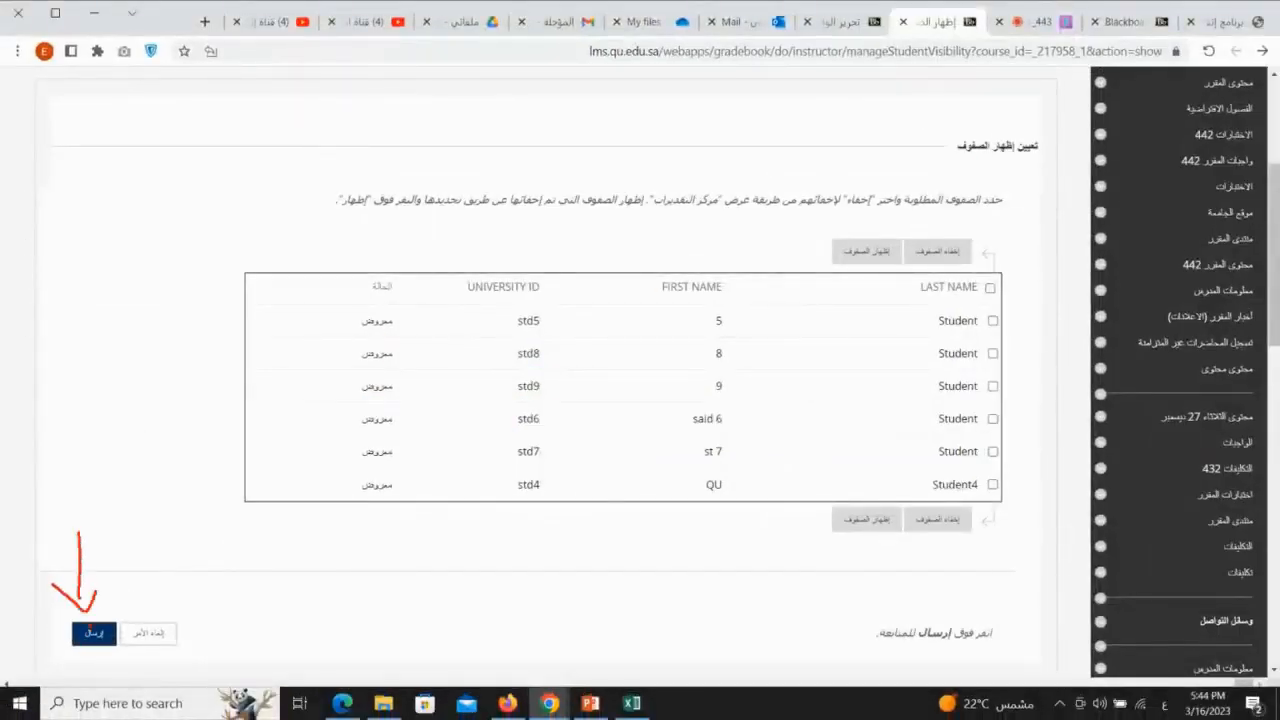
{"action": "key", "text": "Escape"}
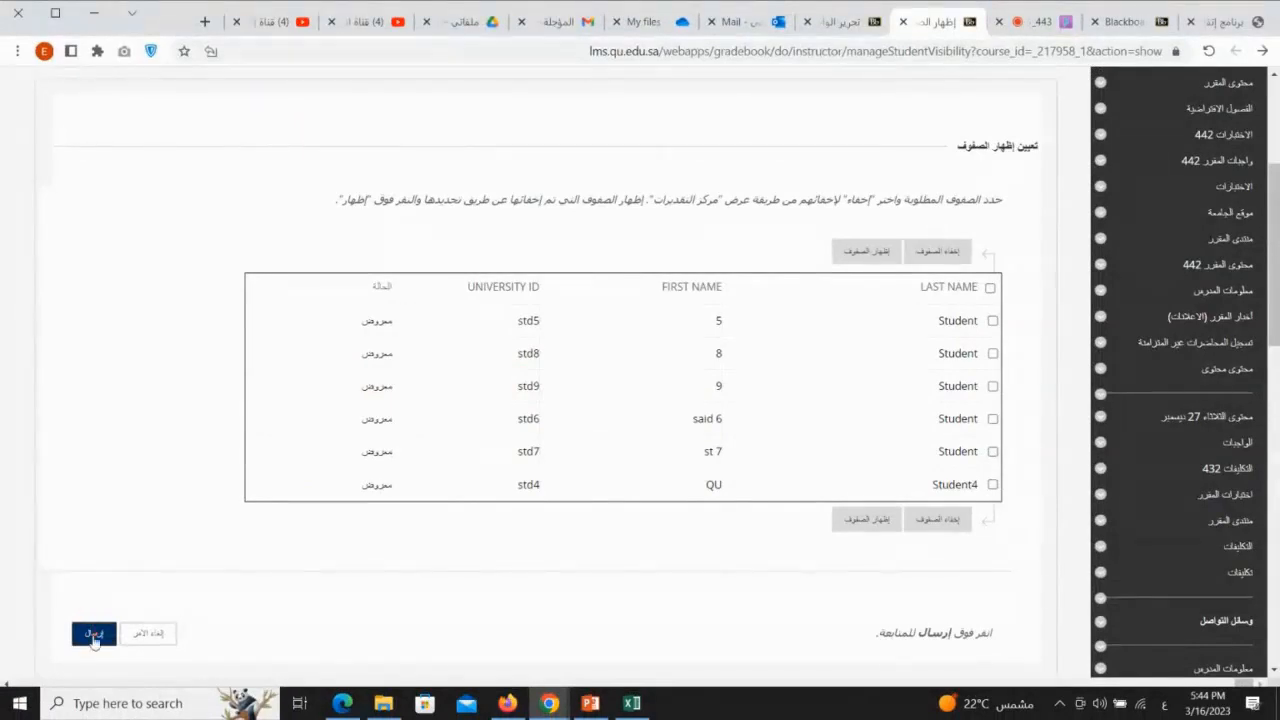
{"action": "left_click", "coordinate": [92, 633]}
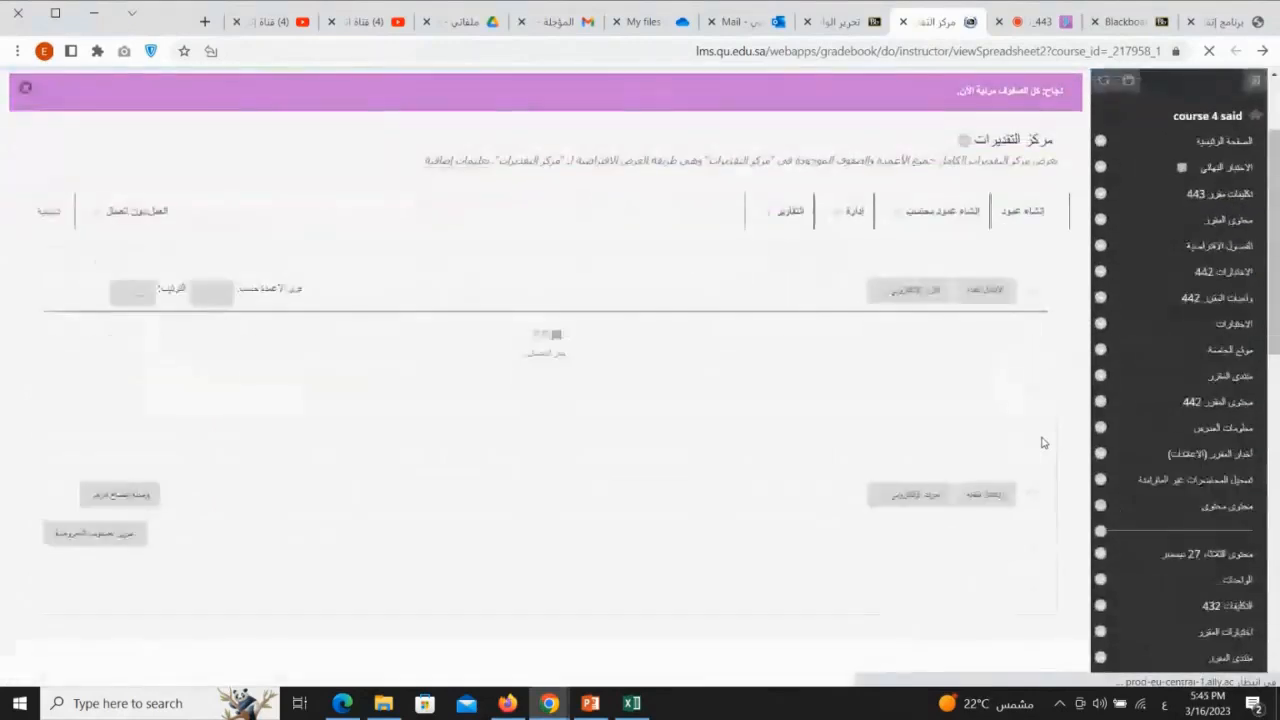
Step: Examine the restored student row and its grade cells, the column creation command, and the group assignment 2 column in the Grade Center
{"action": "scroll", "coordinate": [1043, 443], "scroll_direction": "down", "scroll_amount": 1}
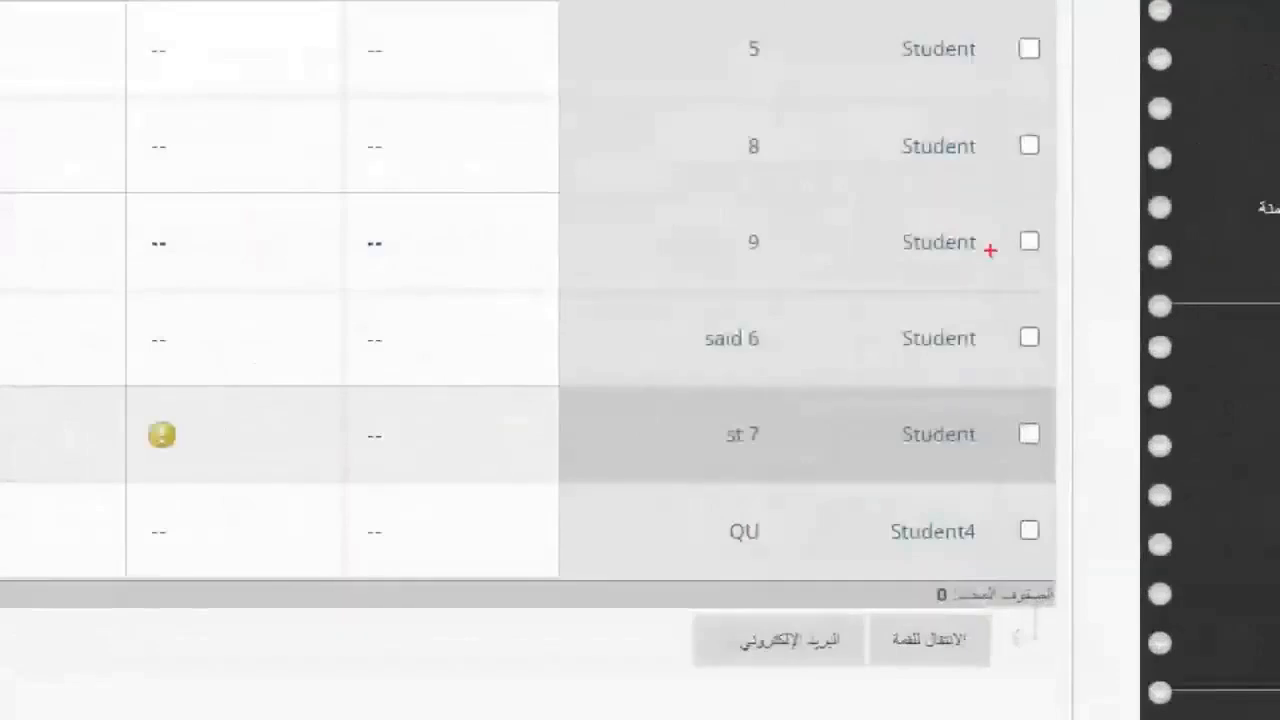
{"action": "left_click_drag", "start_coordinate": [1030, 350], "coordinate": [869, 390]}
{"action": "mouse_move", "coordinate": [700, 281]}
{"action": "left_mouse_down"}
{"action": "mouse_move", "coordinate": [1026, 272]}
{"action": "mouse_move", "coordinate": [1022, 204]}
{"action": "left_mouse_up"}
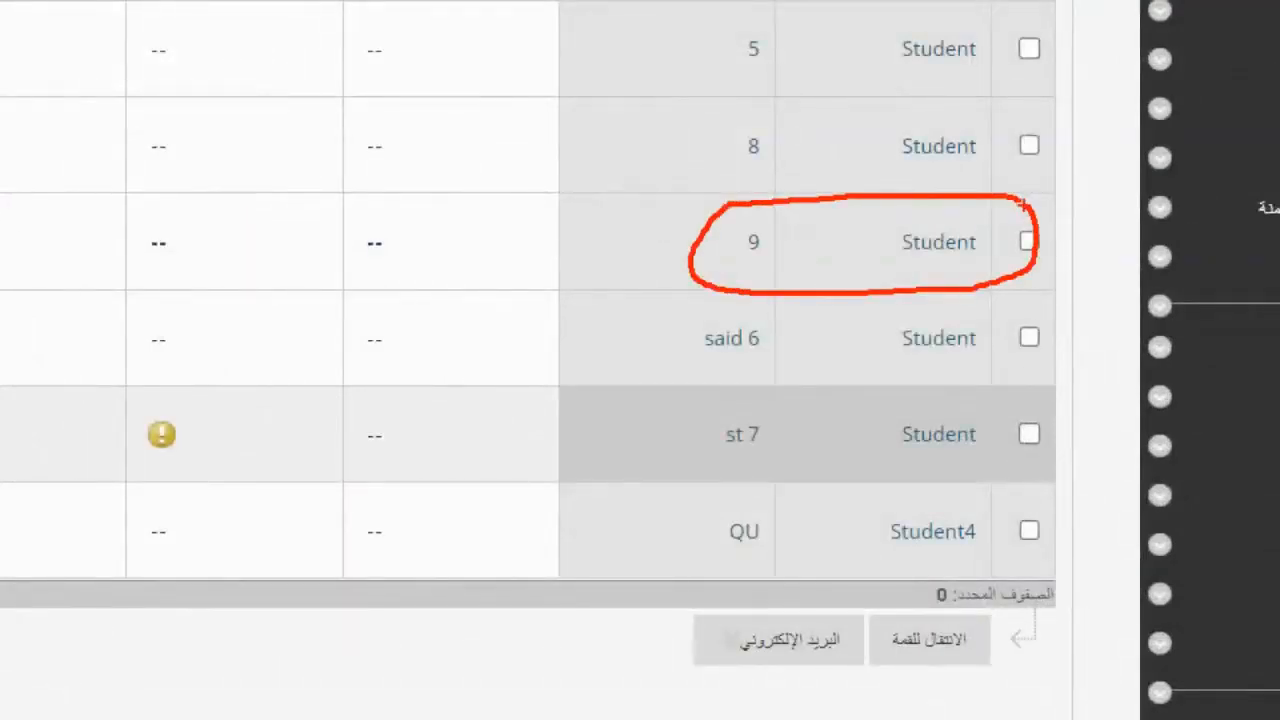
{"action": "mouse_move", "coordinate": [447, 224]}
{"action": "left_mouse_down"}
{"action": "mouse_move", "coordinate": [137, 210]}
{"action": "mouse_move", "coordinate": [36, 262]}
{"action": "mouse_move", "coordinate": [506, 255]}
{"action": "mouse_move", "coordinate": [468, 233]}
{"action": "left_mouse_up"}
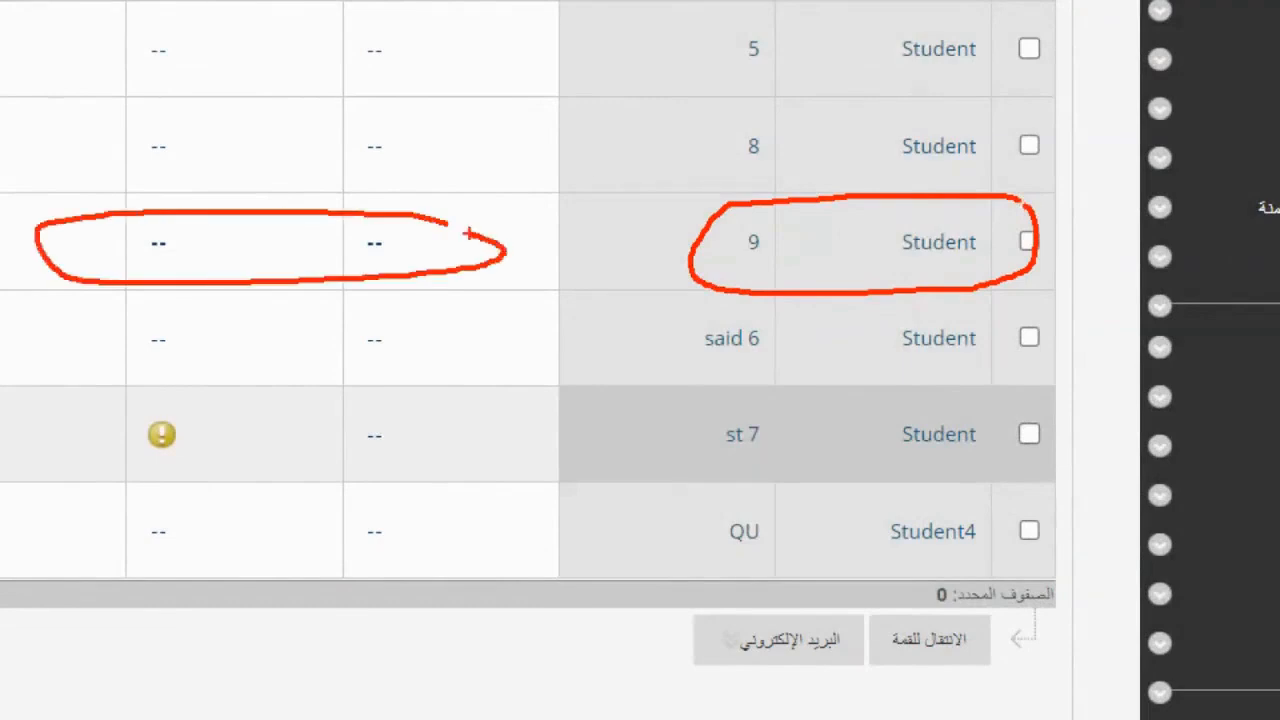
{"action": "key", "text": "Escape"}
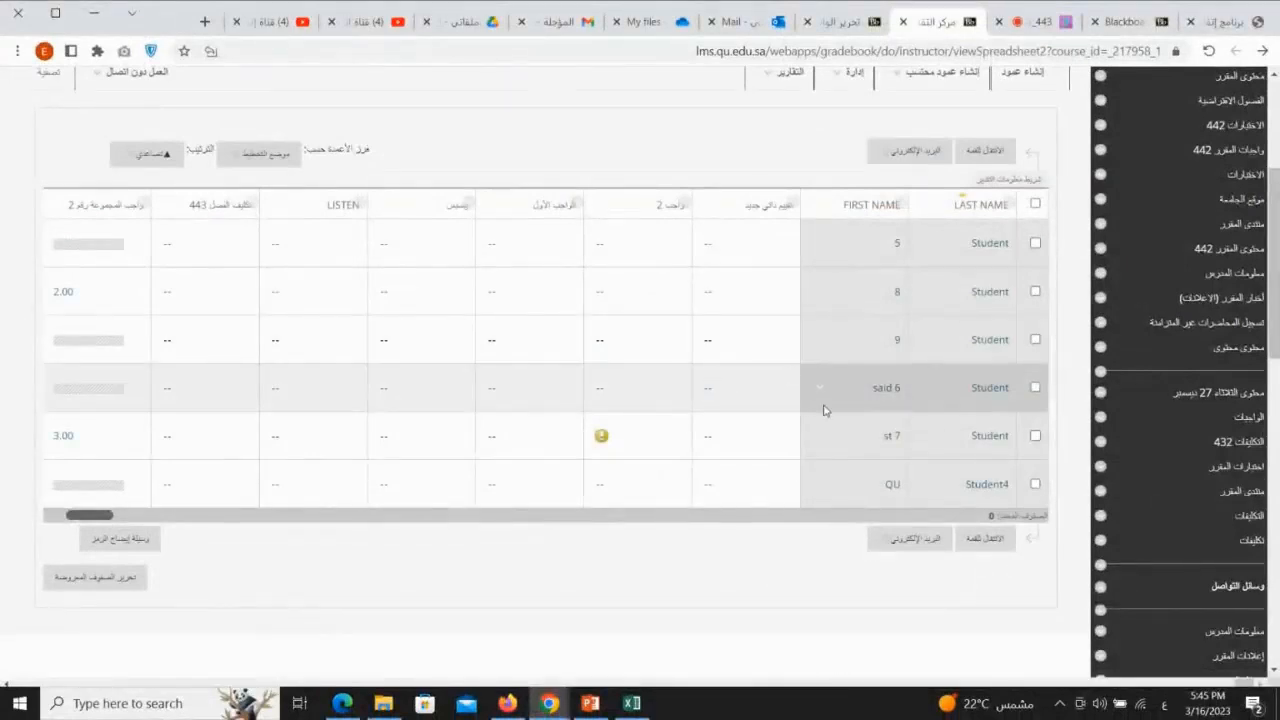
{"action": "scroll", "coordinate": [824, 410], "scroll_direction": "up", "scroll_amount": 3}
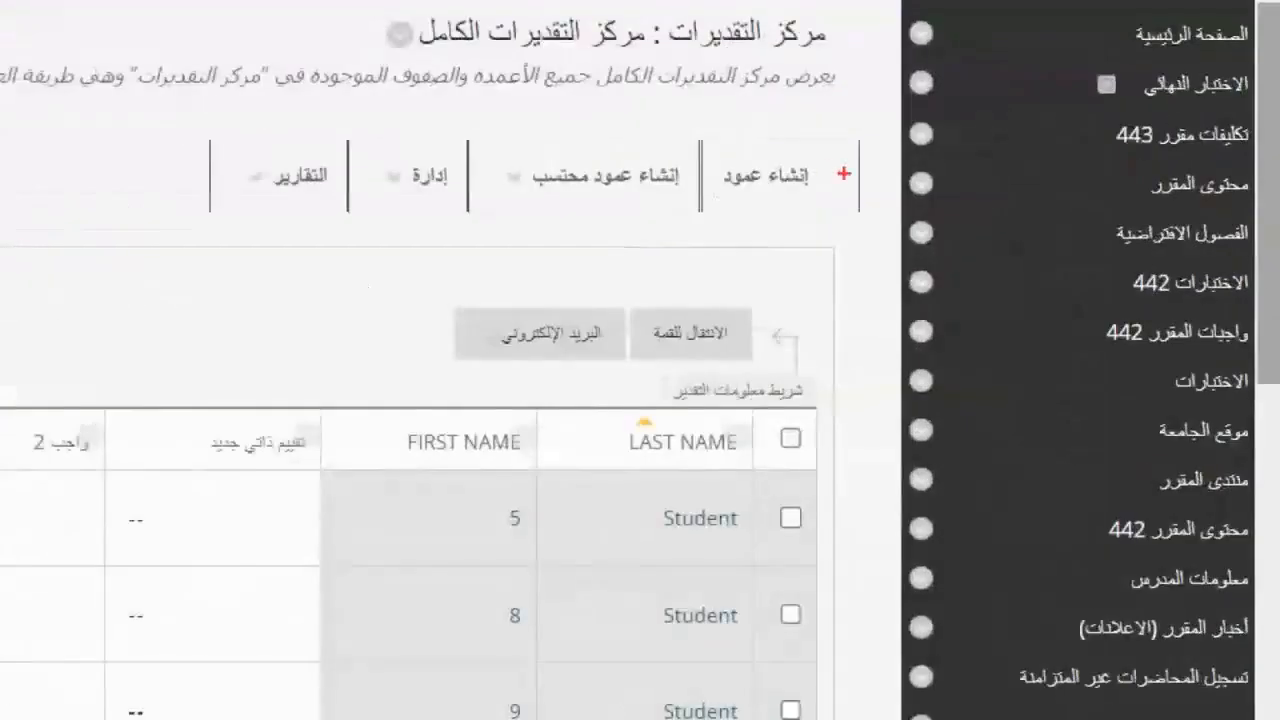
{"action": "left_click_drag", "start_coordinate": [1059, 197], "coordinate": [1030, 197]}
{"action": "mouse_move", "coordinate": [838, 147]}
{"action": "left_mouse_down"}
{"action": "mouse_move", "coordinate": [748, 214]}
{"action": "mouse_move", "coordinate": [871, 177]}
{"action": "left_mouse_up"}
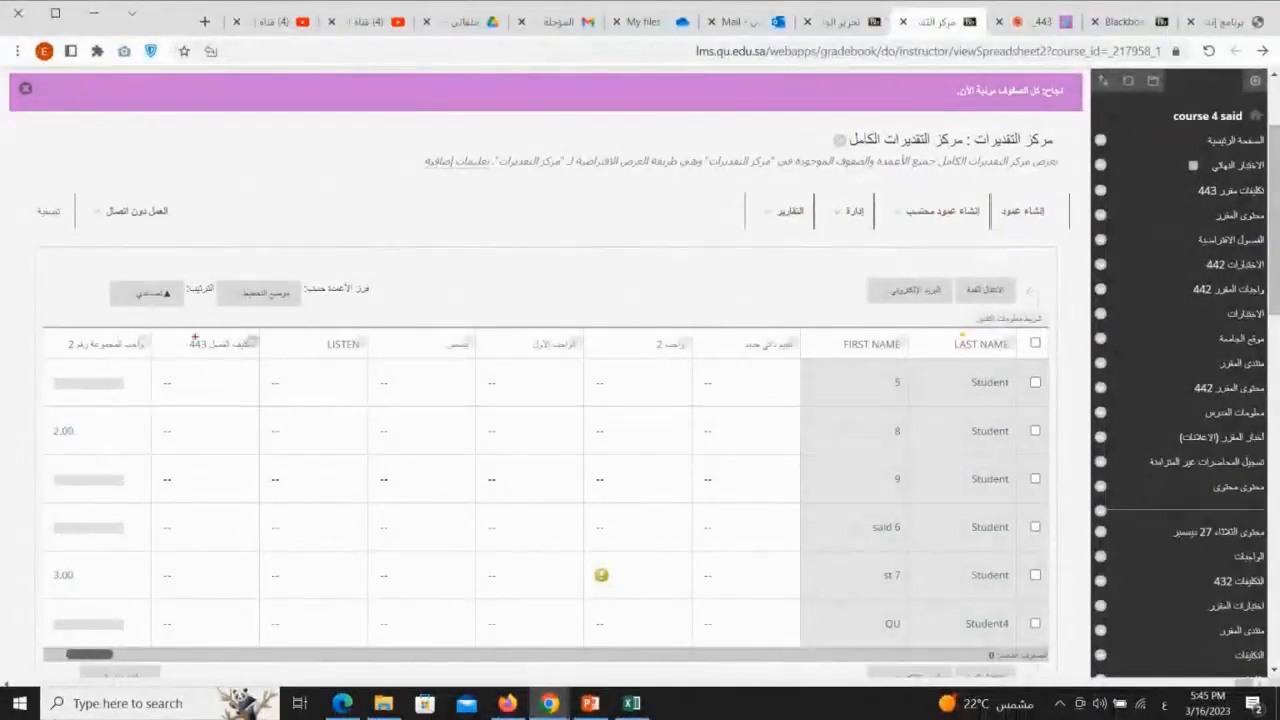
{"action": "left_click_drag", "start_coordinate": [125, 340], "coordinate": [105, 573]}
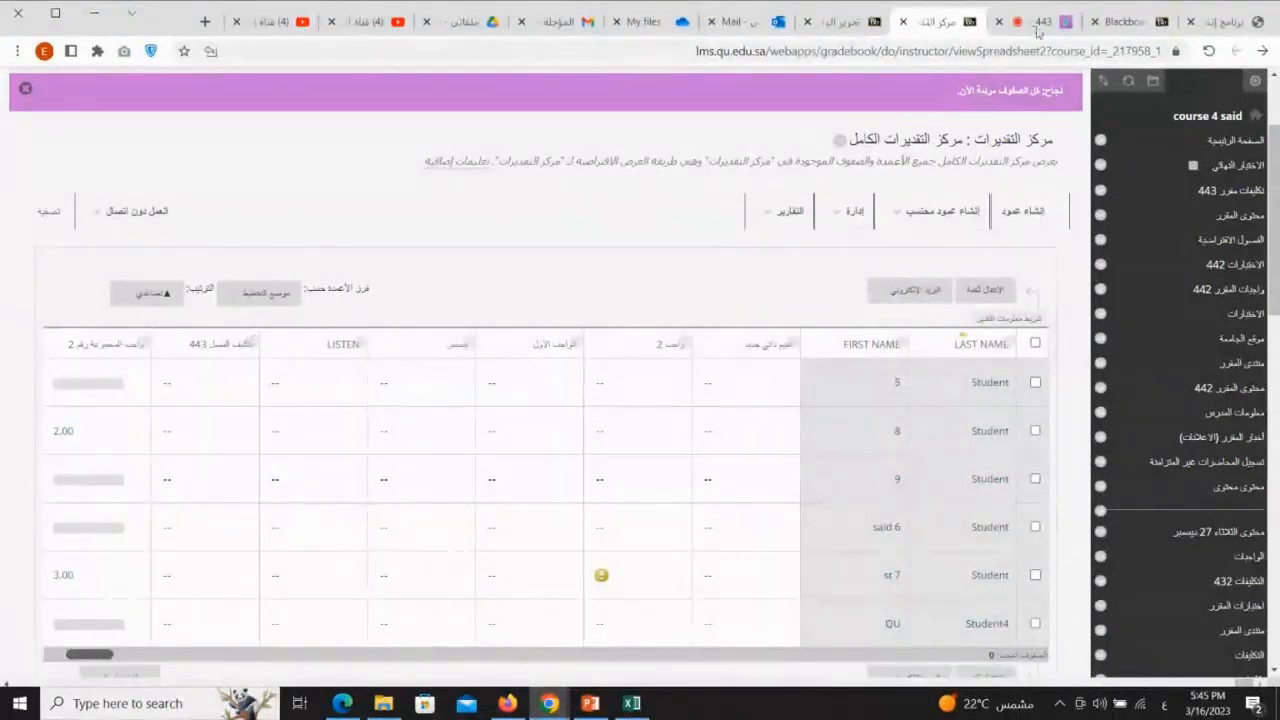
Step: Check the chat messages in the Blackboard Collaborate session and return to the Grade Center
{"action": "left_click", "coordinate": [1030, 22]}
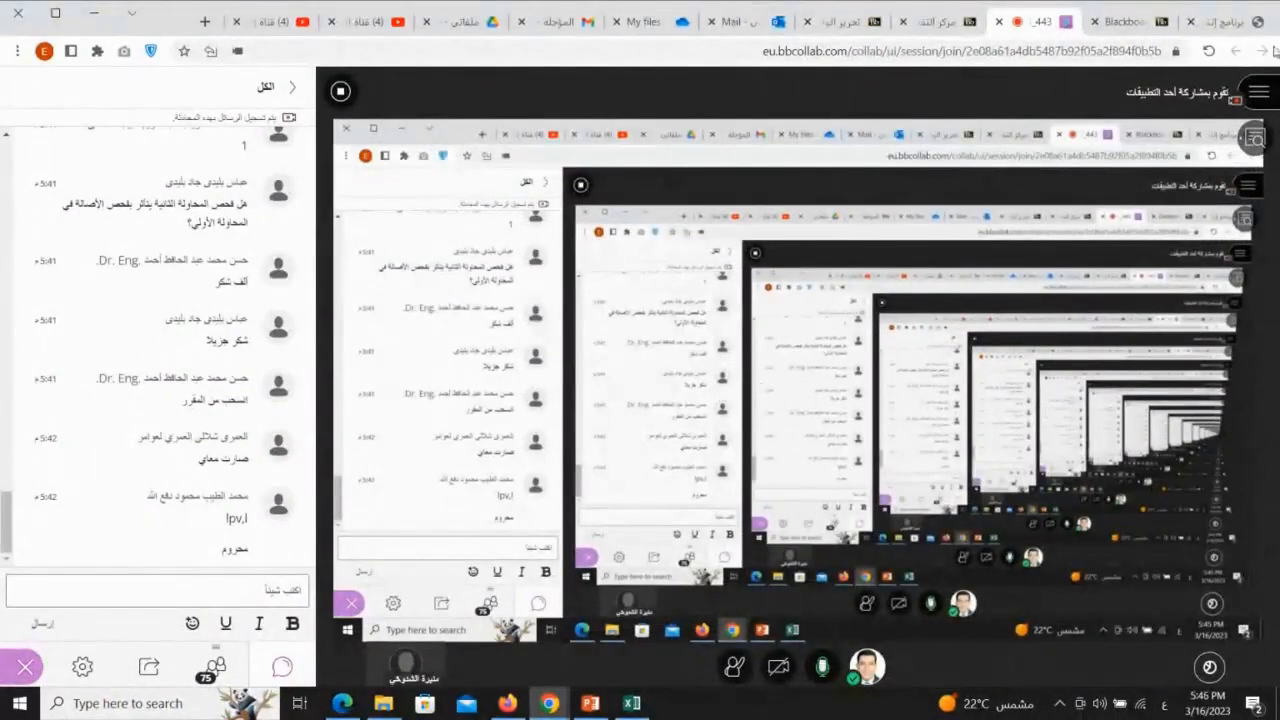
{"action": "left_click", "coordinate": [935, 21]}
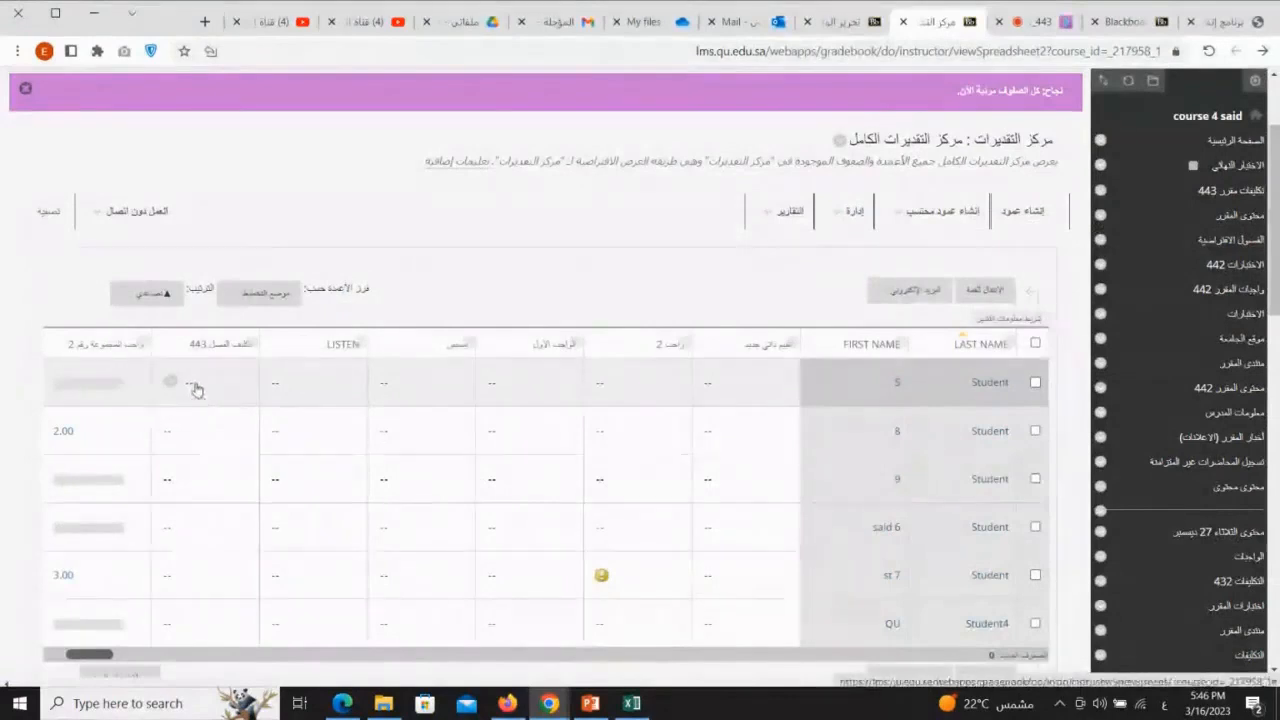
{"action": "left_click", "coordinate": [208, 392]}
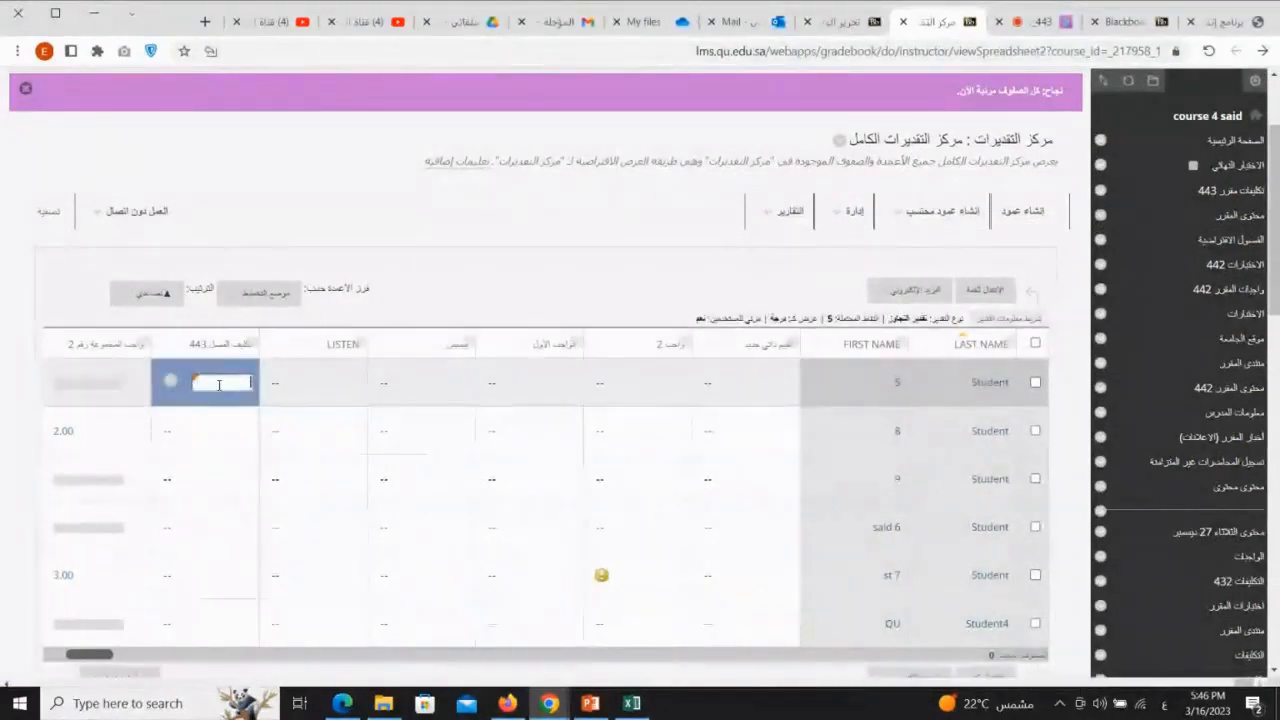
{"action": "left_click", "coordinate": [390, 222]}
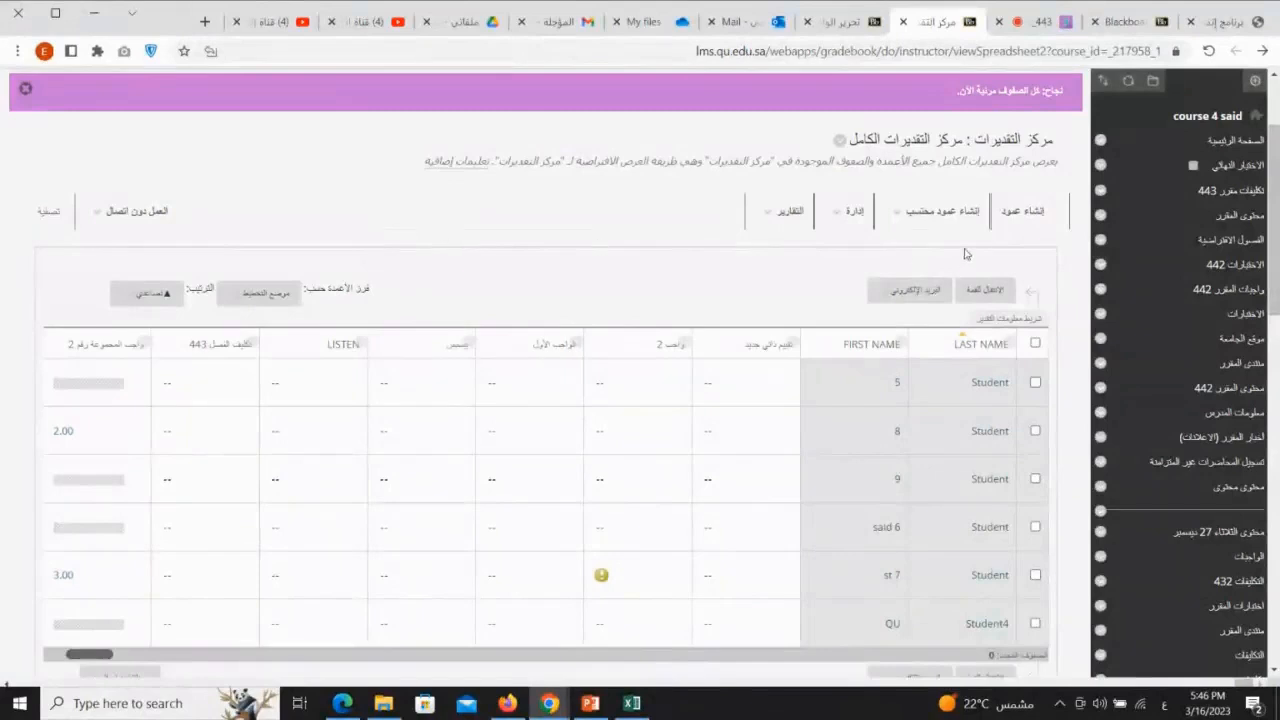
Step: Start a new grade column in the Grade Center and name it اختبار شفوي
{"action": "left_click", "coordinate": [1033, 222]}
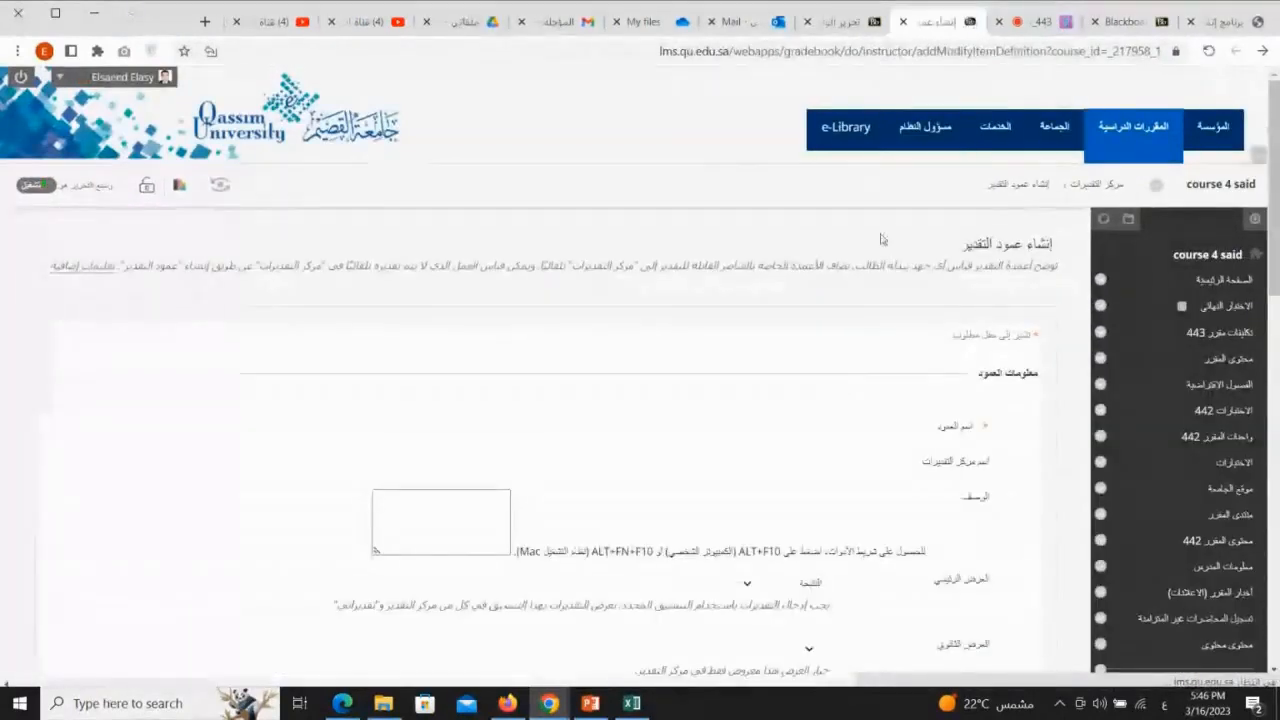
{"action": "left_click", "coordinate": [1058, 418]}
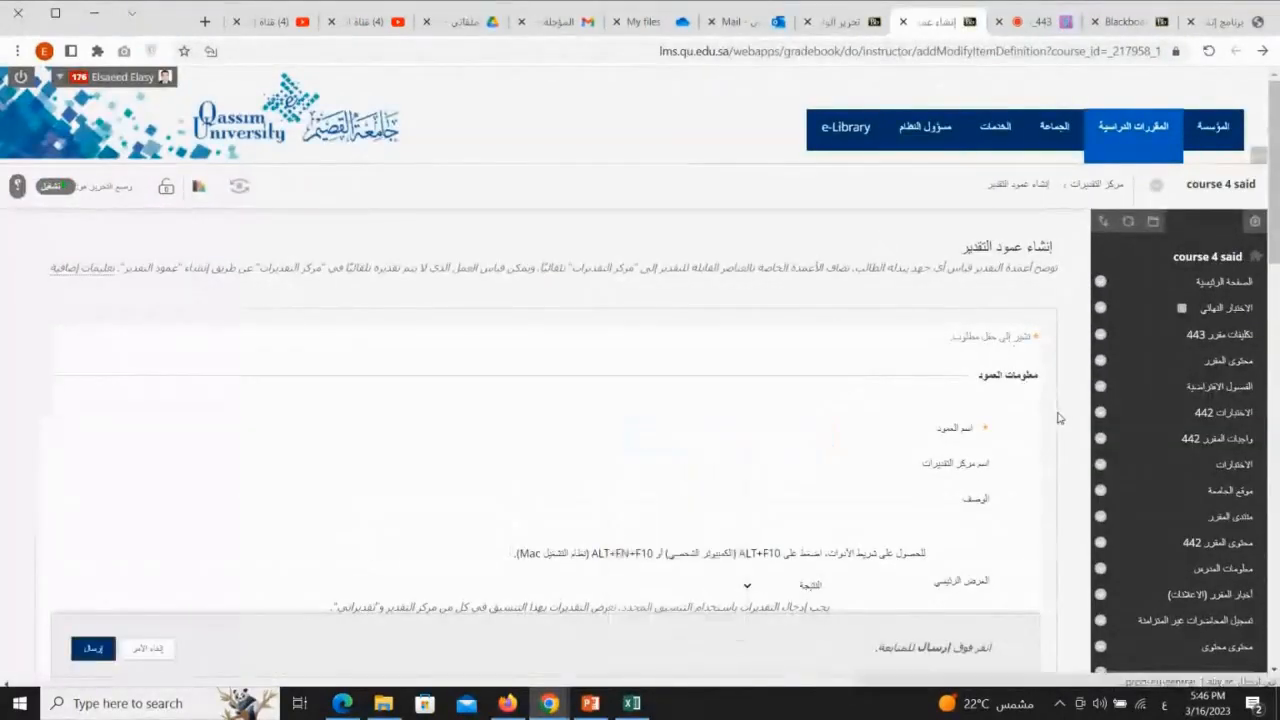
{"action": "scroll", "coordinate": [1060, 418], "scroll_direction": "down", "scroll_amount": 2}
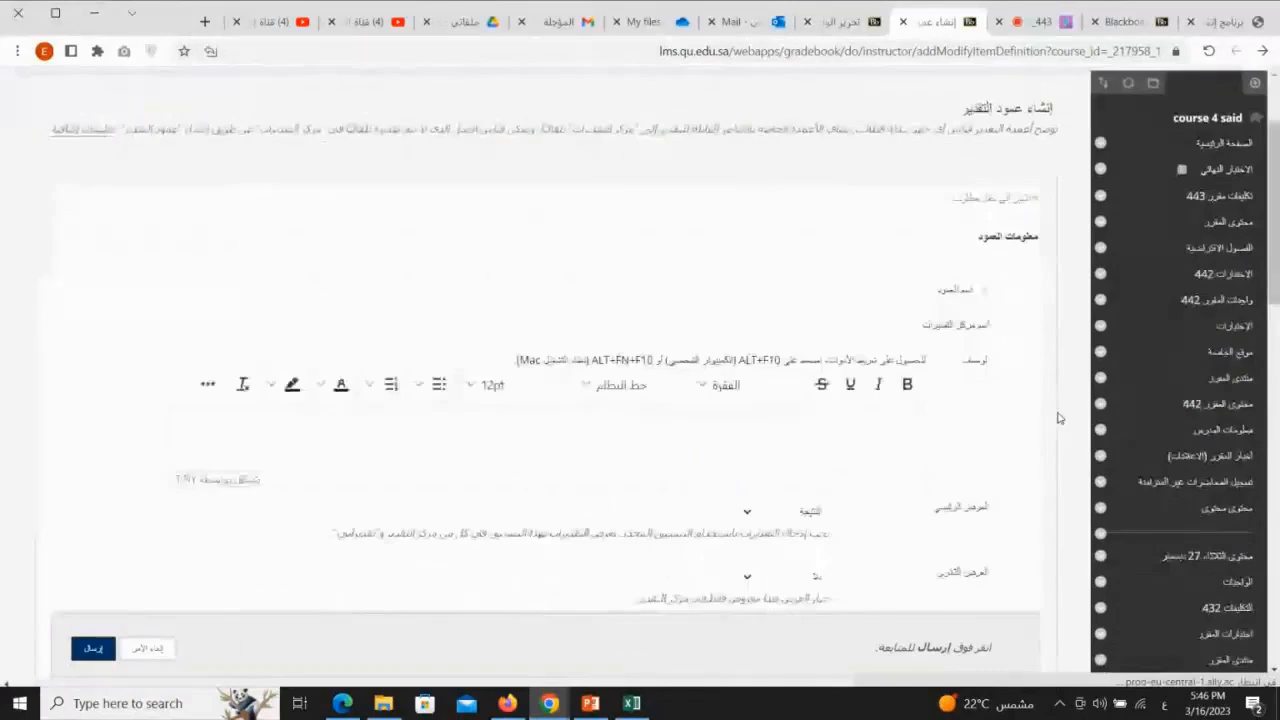
{"action": "left_click", "coordinate": [845, 294]}
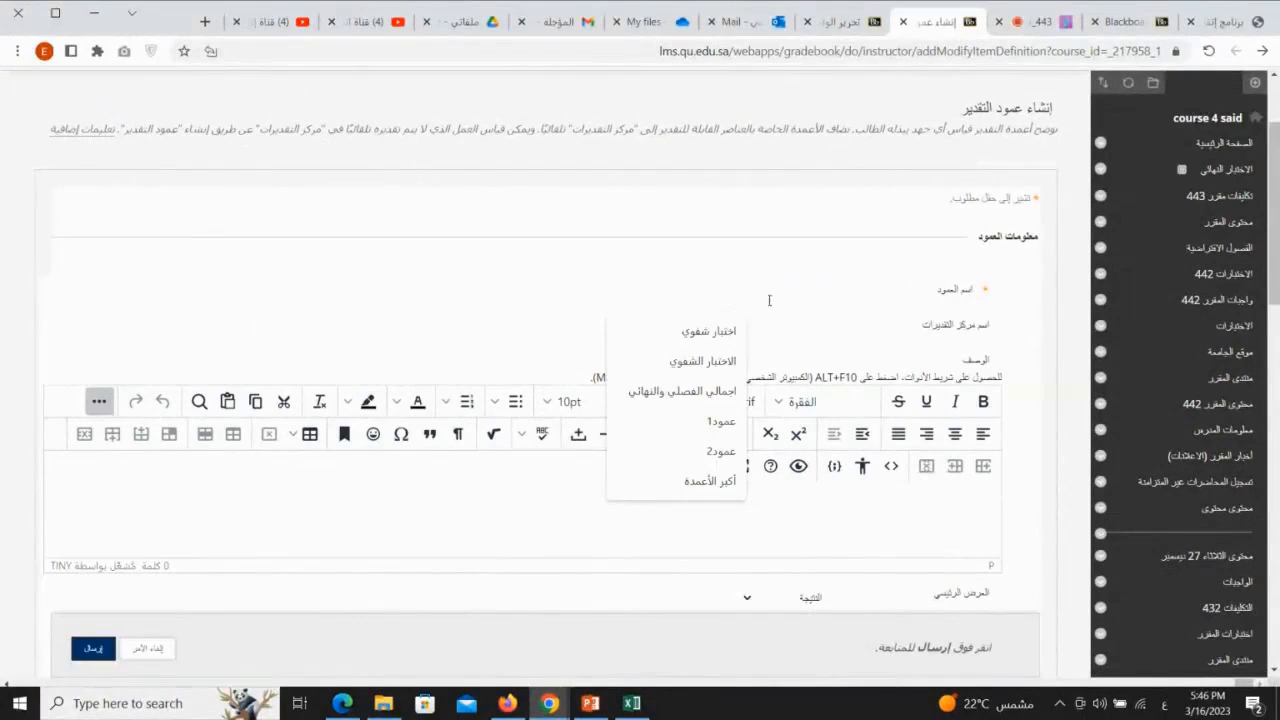
{"action": "key", "text": "Down"}
{"action": "key", "text": "Return"}
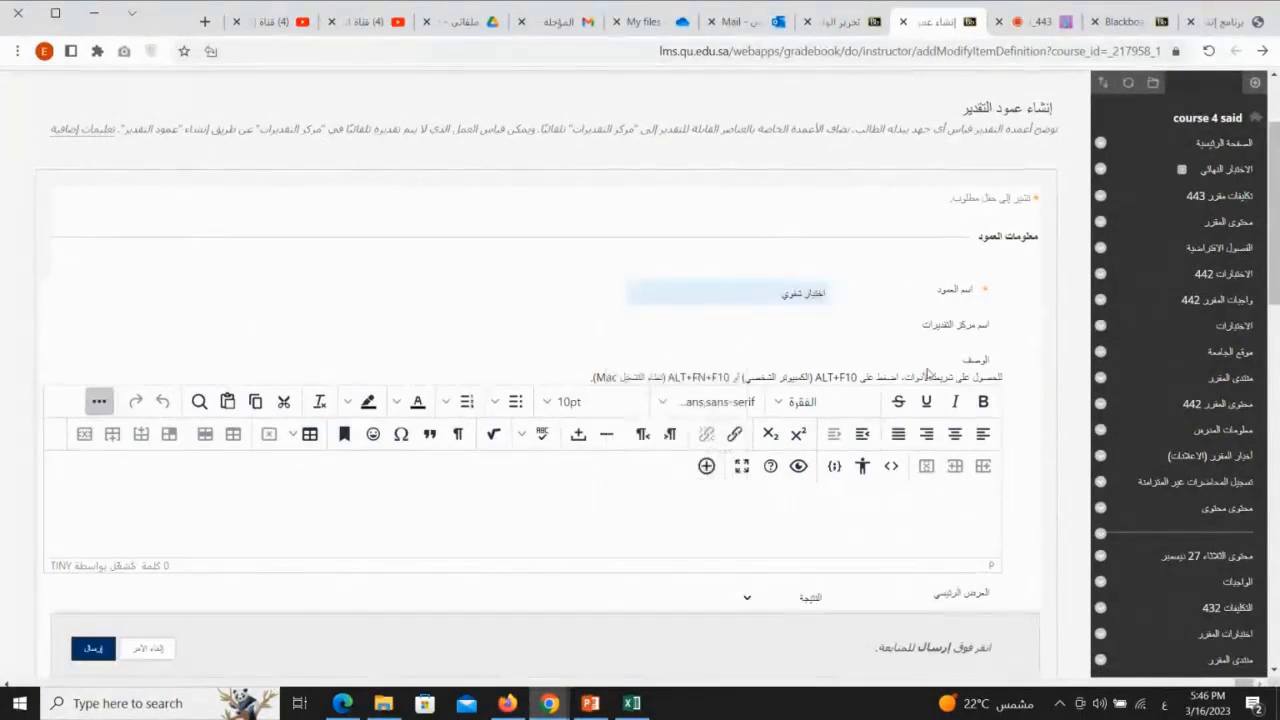
Step: Set the new column's possible points (النقاط المحتملة) to 2 and its category (الفئة) to اختبار
{"action": "scroll", "coordinate": [1021, 345], "scroll_direction": "down", "scroll_amount": 5}
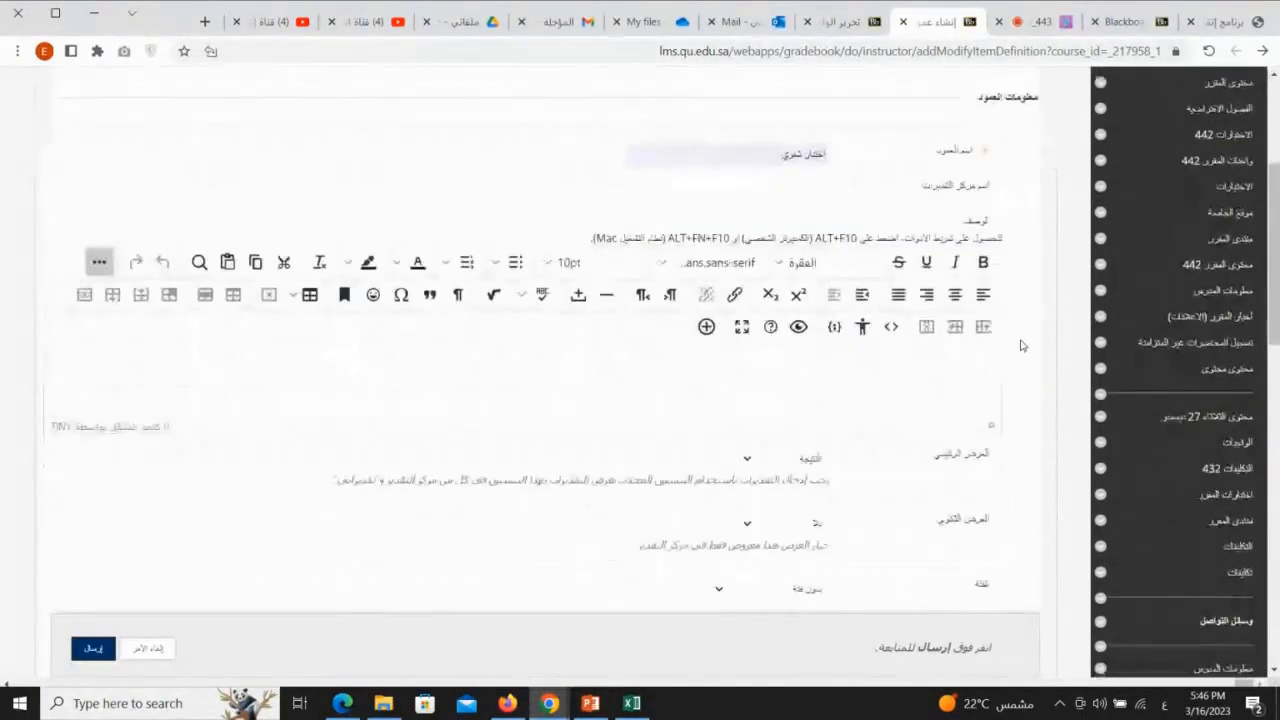
{"action": "scroll", "coordinate": [1021, 345], "scroll_direction": "up", "scroll_amount": 2}
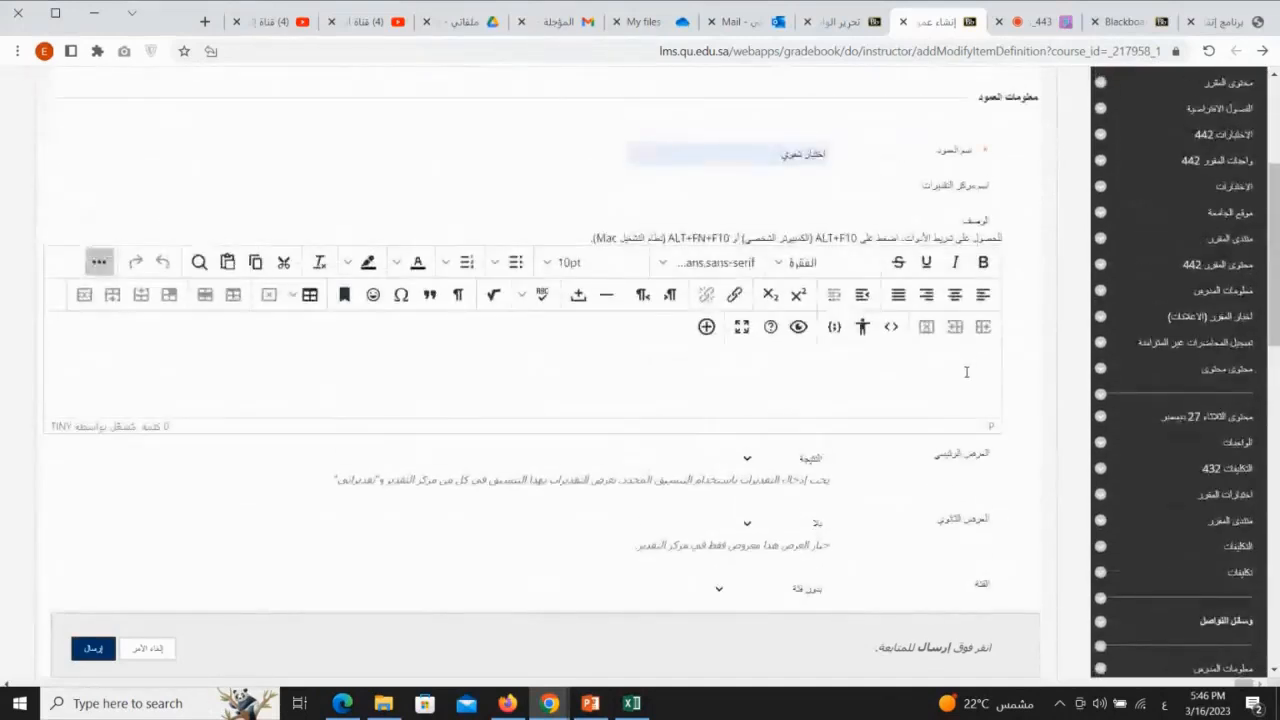
{"action": "mouse_move", "coordinate": [966, 352]}
{"action": "left_mouse_down"}
{"action": "mouse_move", "coordinate": [925, 397]}
{"action": "mouse_move", "coordinate": [971, 385]}
{"action": "mouse_move", "coordinate": [842, 373]}
{"action": "left_mouse_up"}
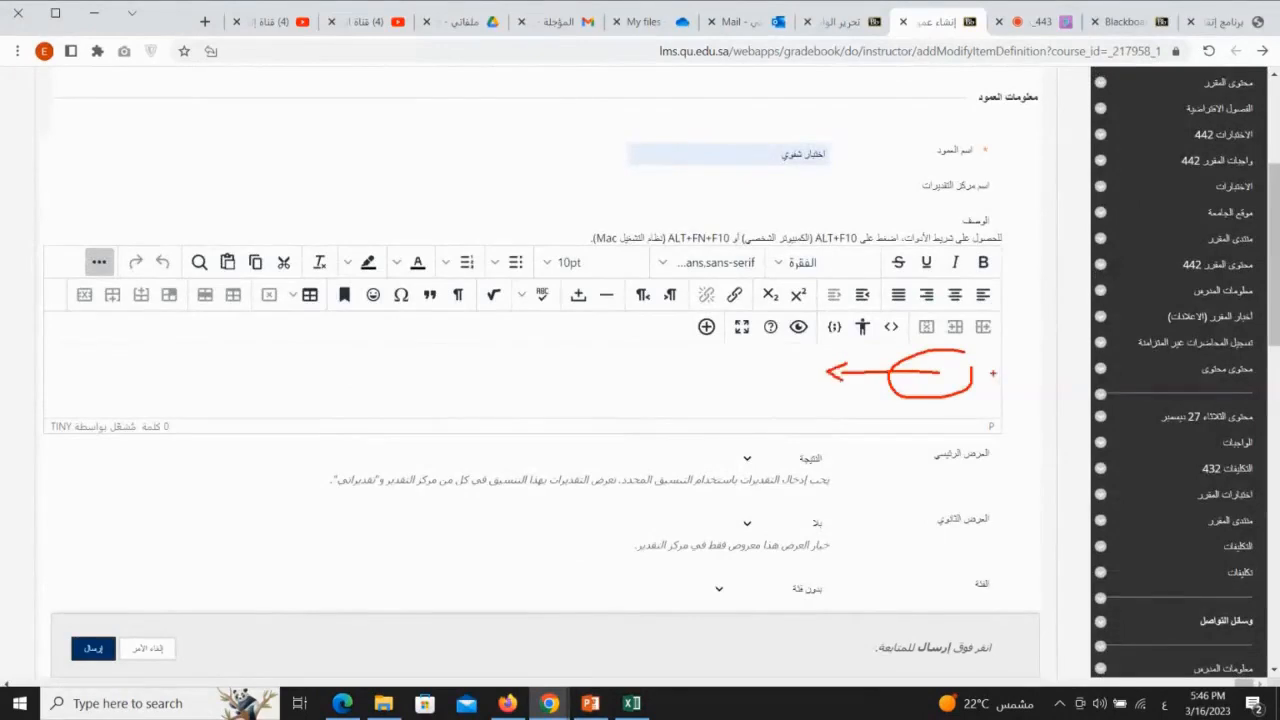
{"action": "scroll", "coordinate": [1010, 372], "scroll_direction": "down", "scroll_amount": 3}
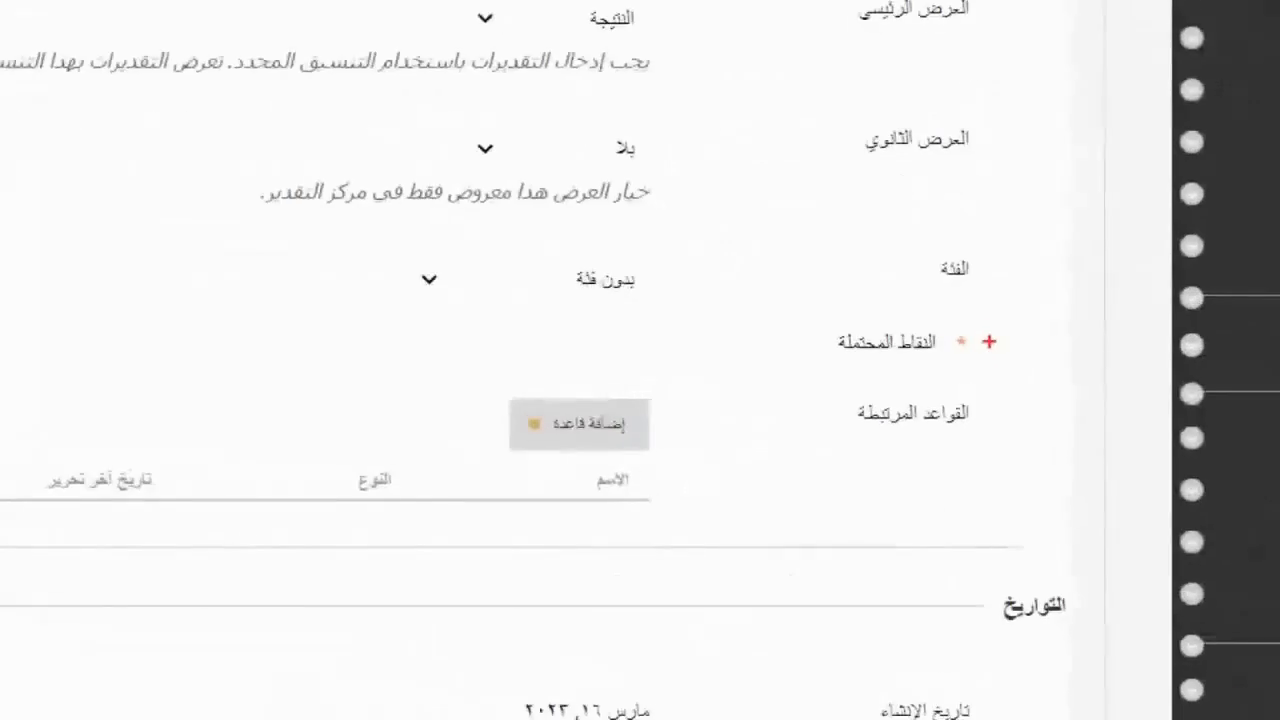
{"action": "mouse_move", "coordinate": [995, 333]}
{"action": "left_mouse_down"}
{"action": "mouse_move", "coordinate": [879, 356]}
{"action": "mouse_move", "coordinate": [1015, 356]}
{"action": "left_mouse_up"}
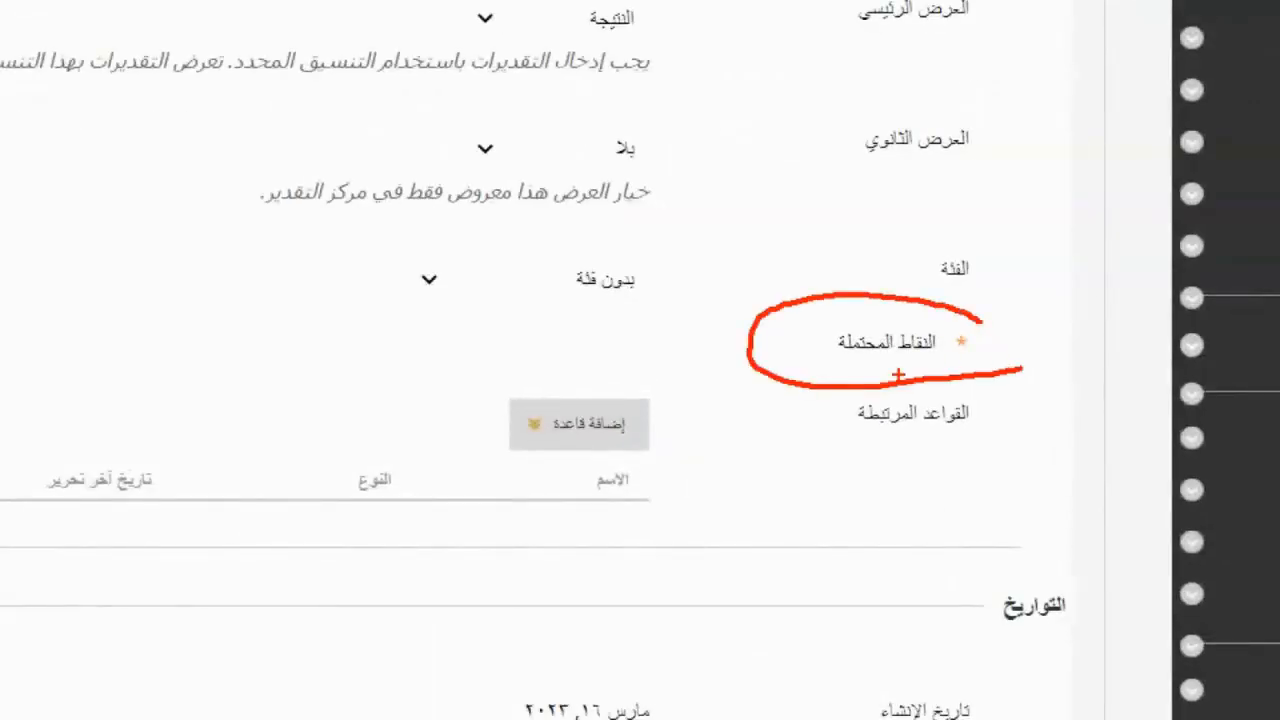
{"action": "key", "text": "Escape"}
{"action": "left_click", "coordinate": [805, 337]}
{"action": "type", "text": "2"}
{"action": "left_click", "coordinate": [916, 336]}
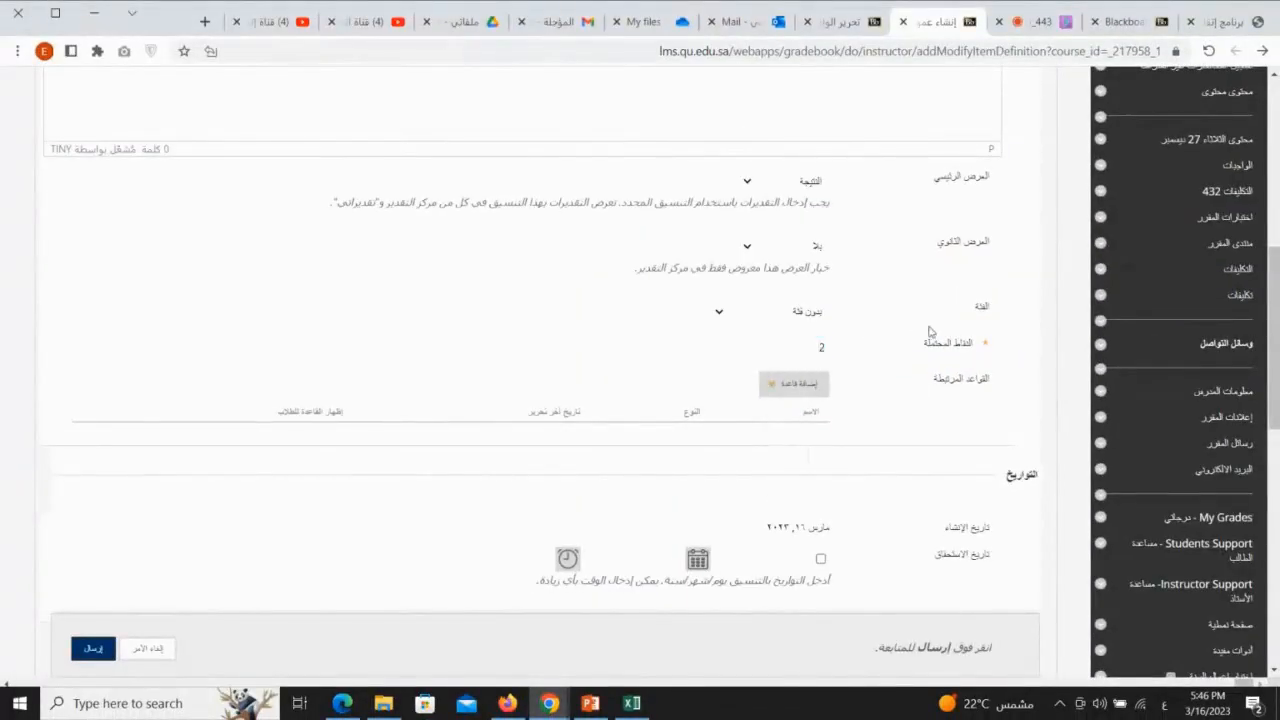
{"action": "left_click", "coordinate": [782, 316]}
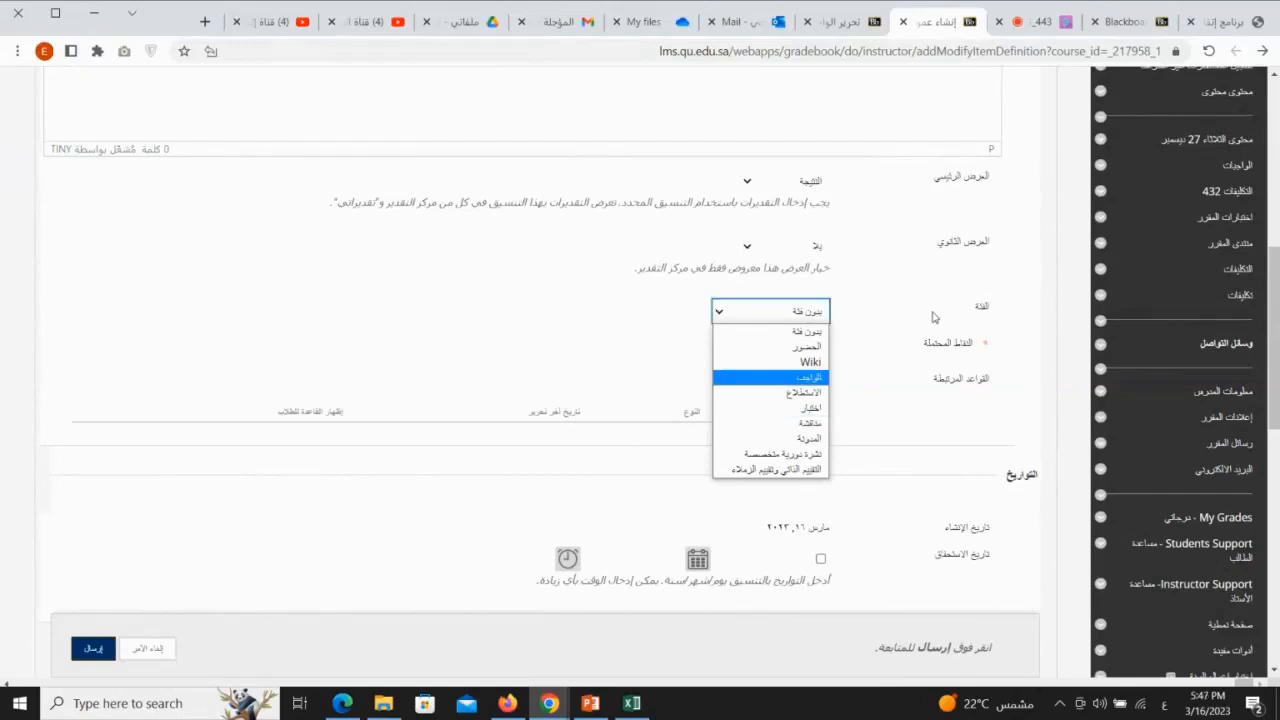
{"action": "left_click", "coordinate": [786, 410]}
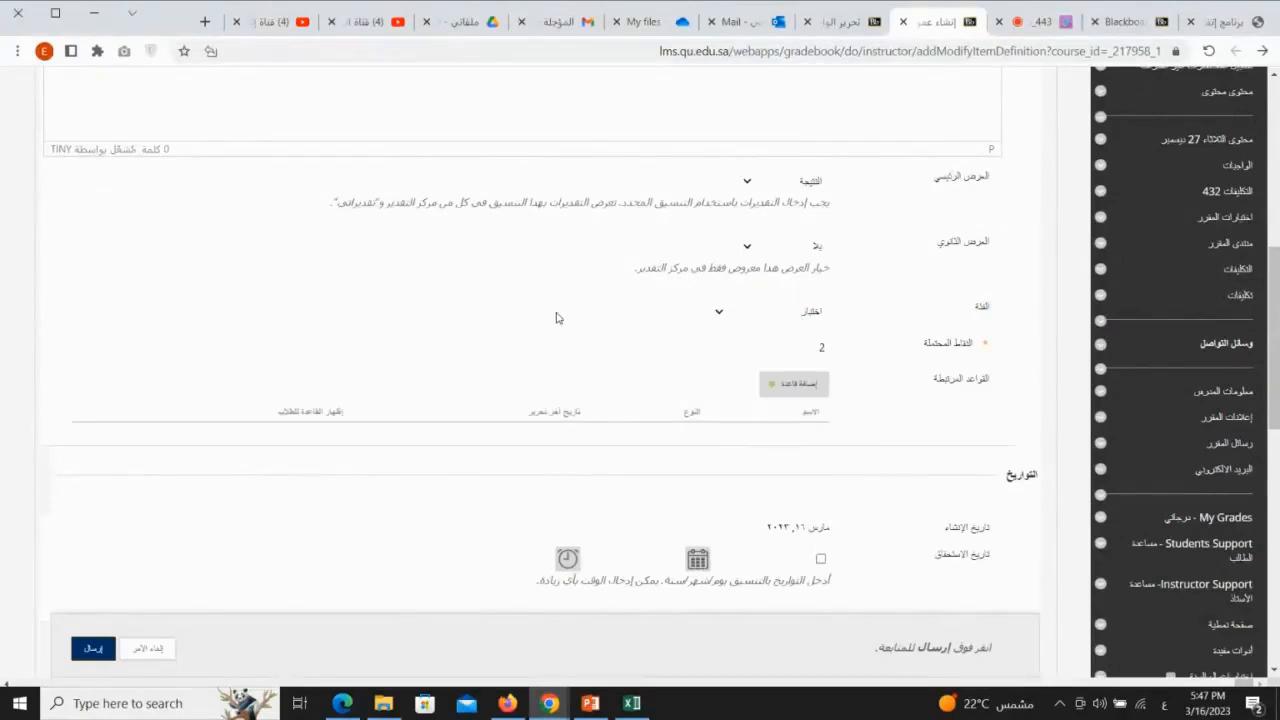
Step: Review the column's options for calculations, student visibility and statistics, and submit the new column
{"action": "scroll", "coordinate": [977, 405], "scroll_direction": "down", "scroll_amount": 3}
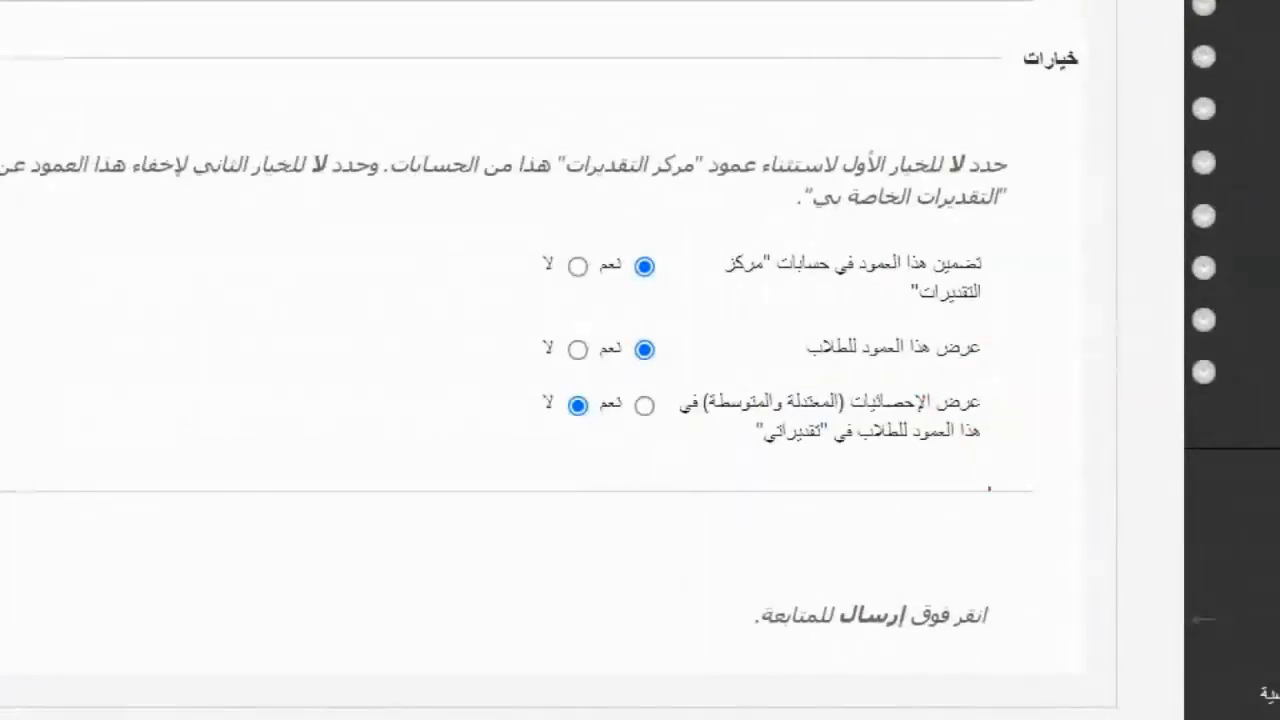
{"action": "mouse_move", "coordinate": [451, 266]}
{"action": "left_mouse_down"}
{"action": "mouse_move", "coordinate": [510, 265]}
{"action": "mouse_move", "coordinate": [520, 282]}
{"action": "left_mouse_up"}
{"action": "mouse_move", "coordinate": [476, 341]}
{"action": "left_mouse_down"}
{"action": "mouse_move", "coordinate": [530, 342]}
{"action": "mouse_move", "coordinate": [506, 366]}
{"action": "left_mouse_up"}
{"action": "mouse_move", "coordinate": [985, 398]}
{"action": "left_mouse_down"}
{"action": "mouse_move", "coordinate": [748, 408]}
{"action": "mouse_move", "coordinate": [622, 433]}
{"action": "mouse_move", "coordinate": [550, 398]}
{"action": "left_mouse_up"}
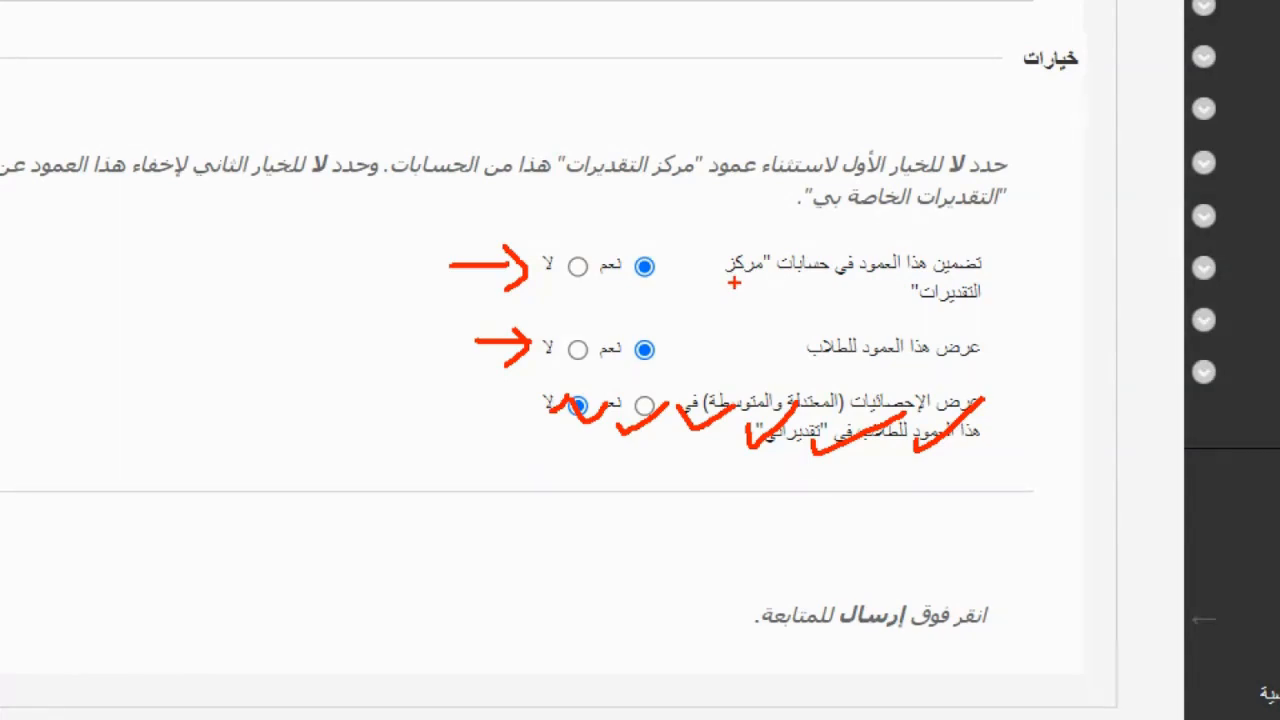
{"action": "left_click_drag", "start_coordinate": [623, 197], "coordinate": [628, 250]}
{"action": "left_click_drag", "start_coordinate": [643, 228], "coordinate": [615, 240]}
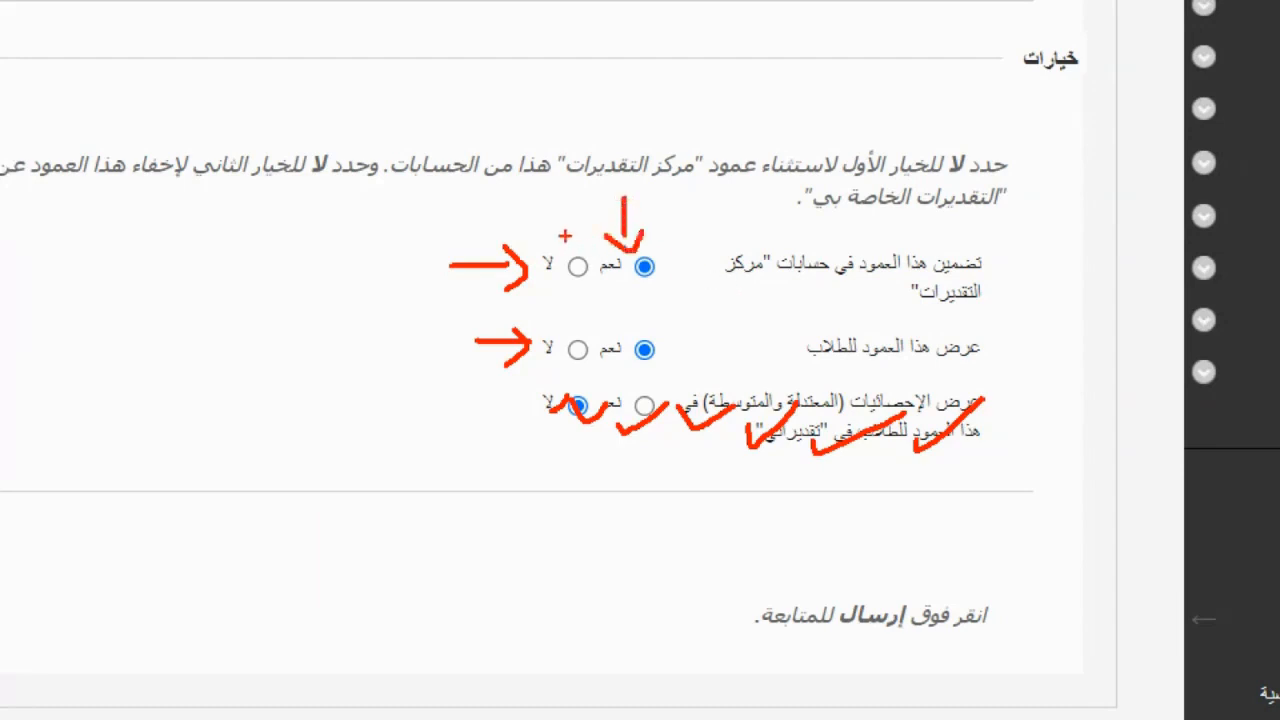
{"action": "left_click_drag", "start_coordinate": [566, 194], "coordinate": [568, 246]}
{"action": "left_click_drag", "start_coordinate": [918, 366], "coordinate": [810, 371]}
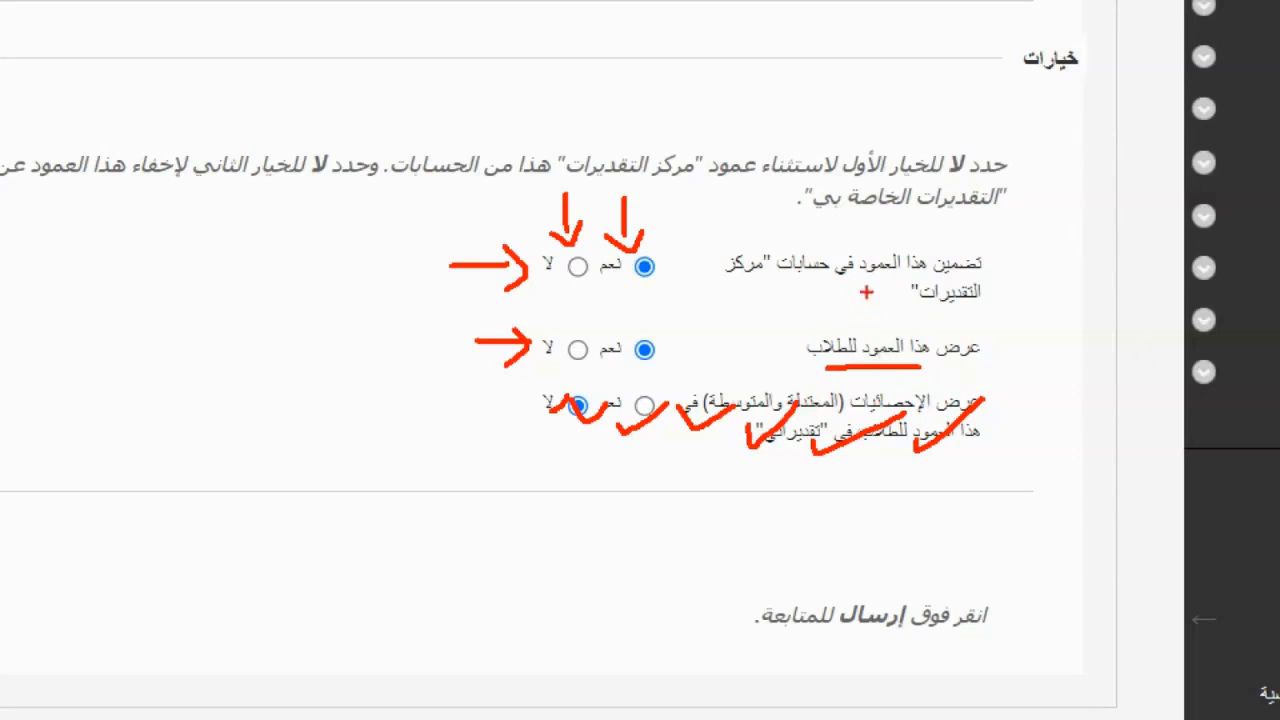
{"action": "left_click_drag", "start_coordinate": [920, 364], "coordinate": [792, 362]}
{"action": "mouse_move", "coordinate": [627, 287]}
{"action": "left_mouse_down"}
{"action": "mouse_move", "coordinate": [638, 312]}
{"action": "mouse_move", "coordinate": [572, 340]}
{"action": "mouse_move", "coordinate": [552, 322]}
{"action": "left_mouse_up"}
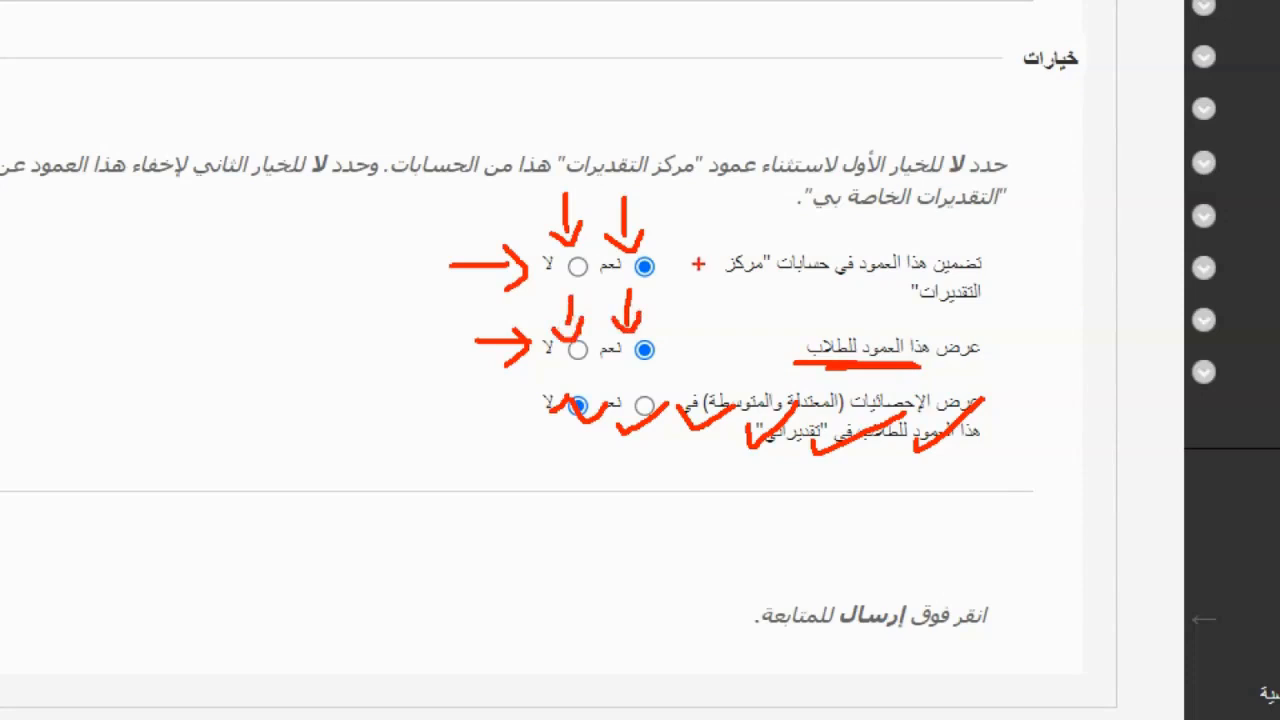
{"action": "mouse_move", "coordinate": [730, 236]}
{"action": "left_mouse_down"}
{"action": "mouse_move", "coordinate": [670, 262]}
{"action": "mouse_move", "coordinate": [690, 278]}
{"action": "left_mouse_up"}
{"action": "left_click_drag", "start_coordinate": [766, 334], "coordinate": [676, 343]}
{"action": "left_click_drag", "start_coordinate": [676, 343], "coordinate": [692, 360]}
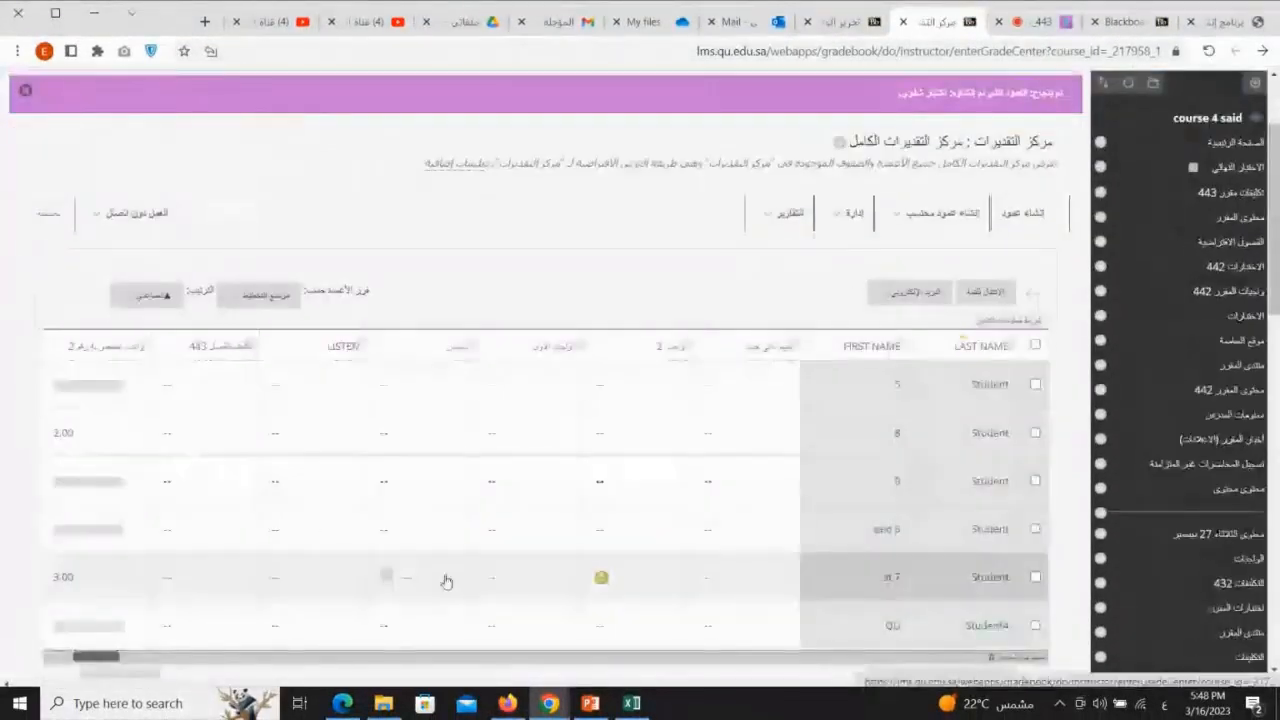
Step: Check the new اختبار شفوي column in the grid and open the report creation form (إنشاء تقرير)
{"action": "left_click_drag", "start_coordinate": [88, 658], "coordinate": [28, 658]}
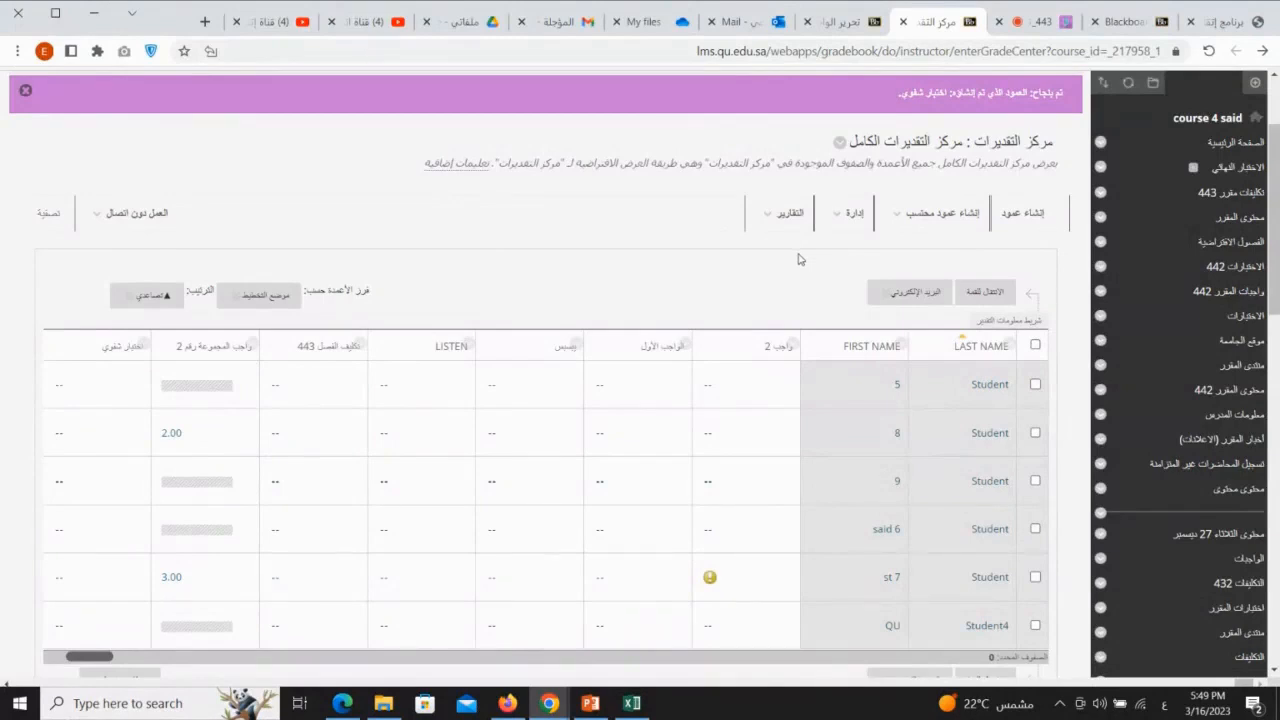
{"action": "left_click", "coordinate": [773, 216]}
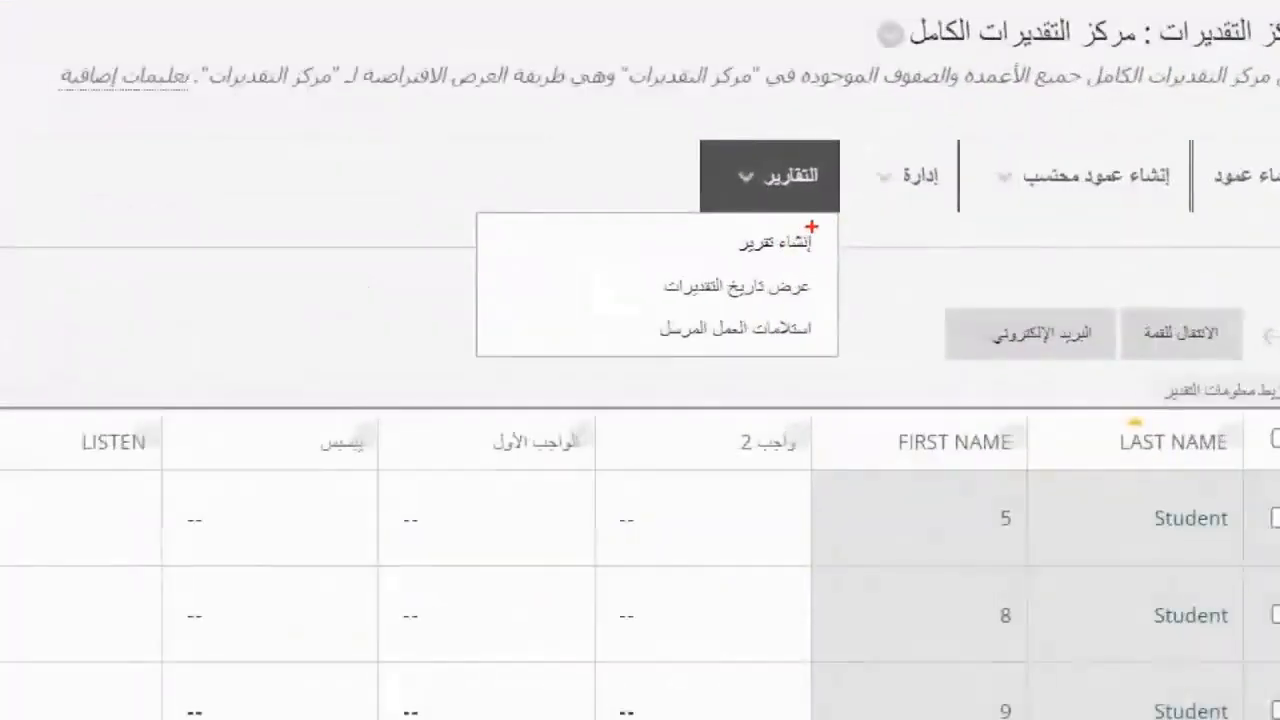
{"action": "mouse_move", "coordinate": [801, 239]}
{"action": "left_mouse_down"}
{"action": "mouse_move", "coordinate": [756, 244]}
{"action": "mouse_move", "coordinate": [793, 256]}
{"action": "left_mouse_up"}
{"action": "mouse_move", "coordinate": [828, 142]}
{"action": "left_mouse_down"}
{"action": "mouse_move", "coordinate": [755, 125]}
{"action": "mouse_move", "coordinate": [826, 196]}
{"action": "left_mouse_up"}
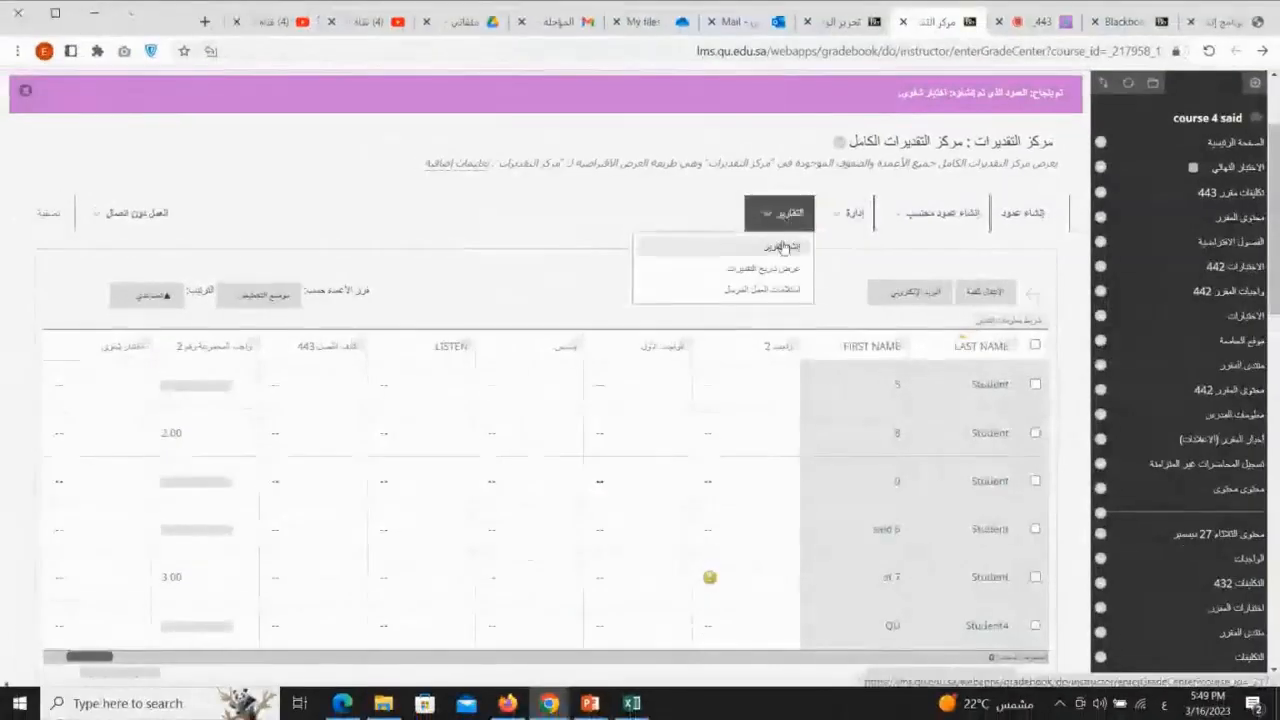
{"action": "left_click", "coordinate": [776, 246]}
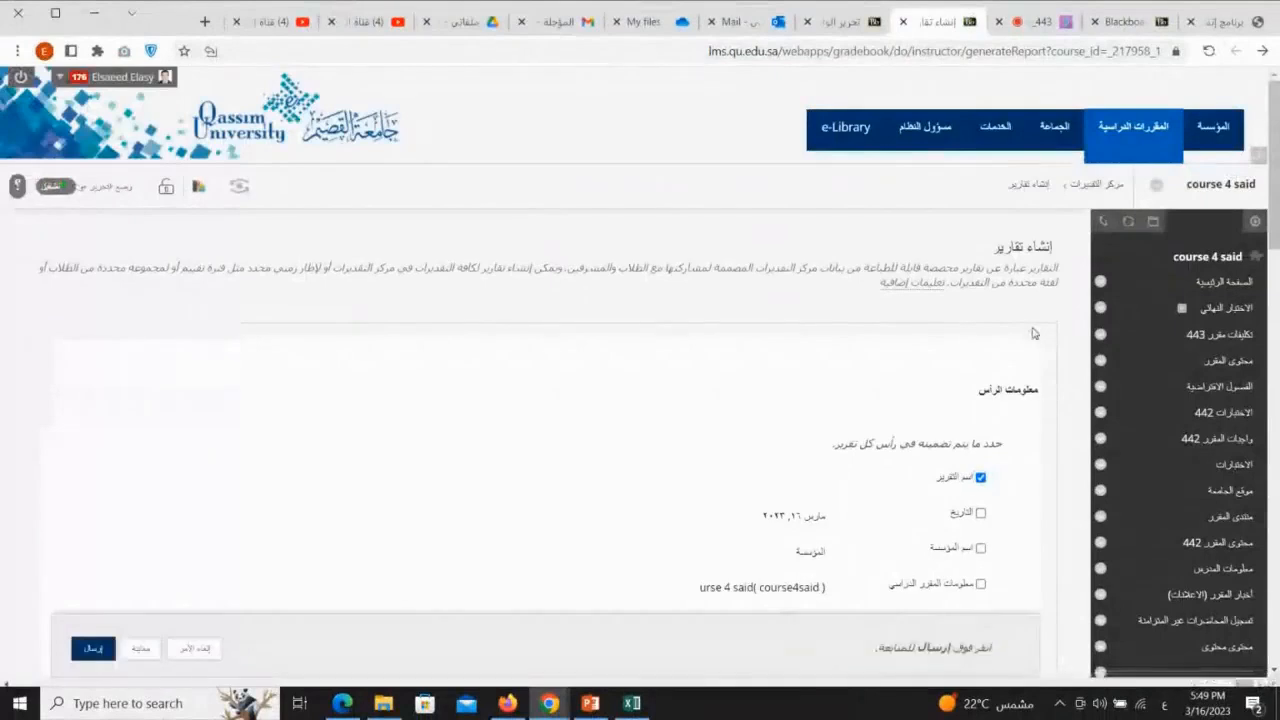
Step: Name the report تقرير شامل عن درجات الطلبة and include the date (التاريخ) in its header
{"action": "scroll", "coordinate": [1053, 340], "scroll_direction": "down", "scroll_amount": 1}
{"action": "scroll", "coordinate": [1053, 340], "scroll_direction": "down", "scroll_amount": 3}
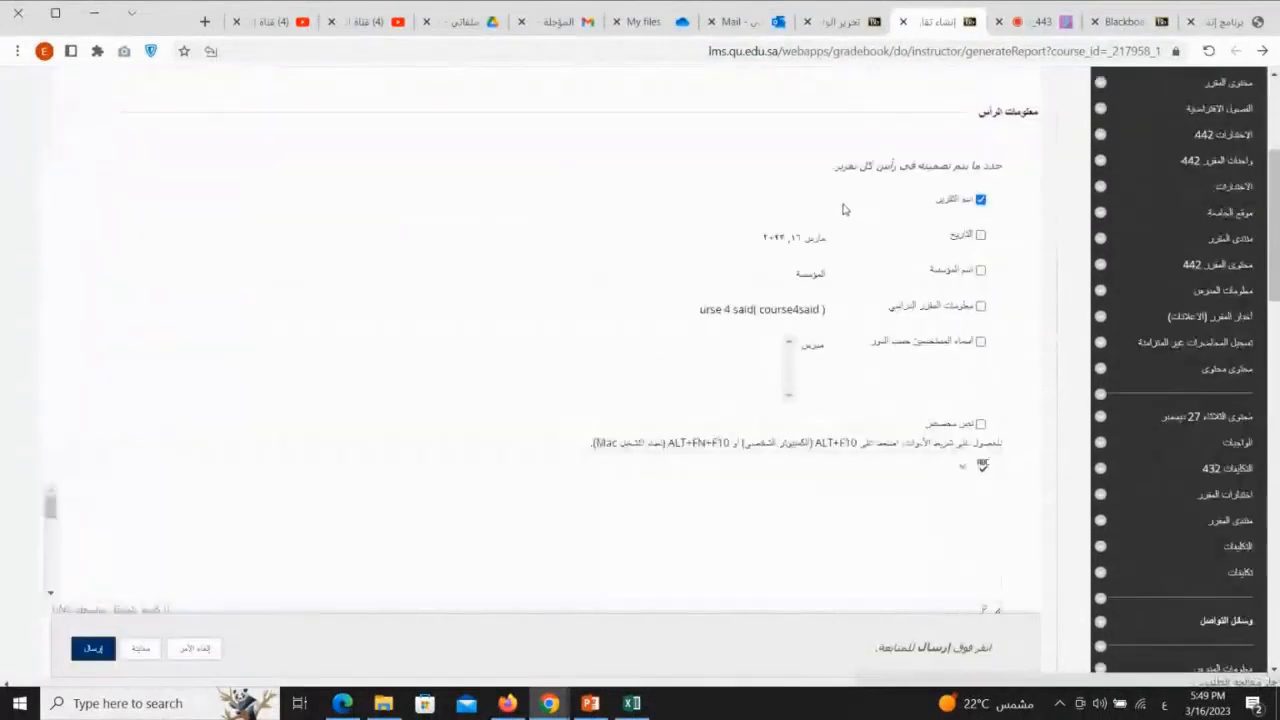
{"action": "left_click", "coordinate": [762, 210]}
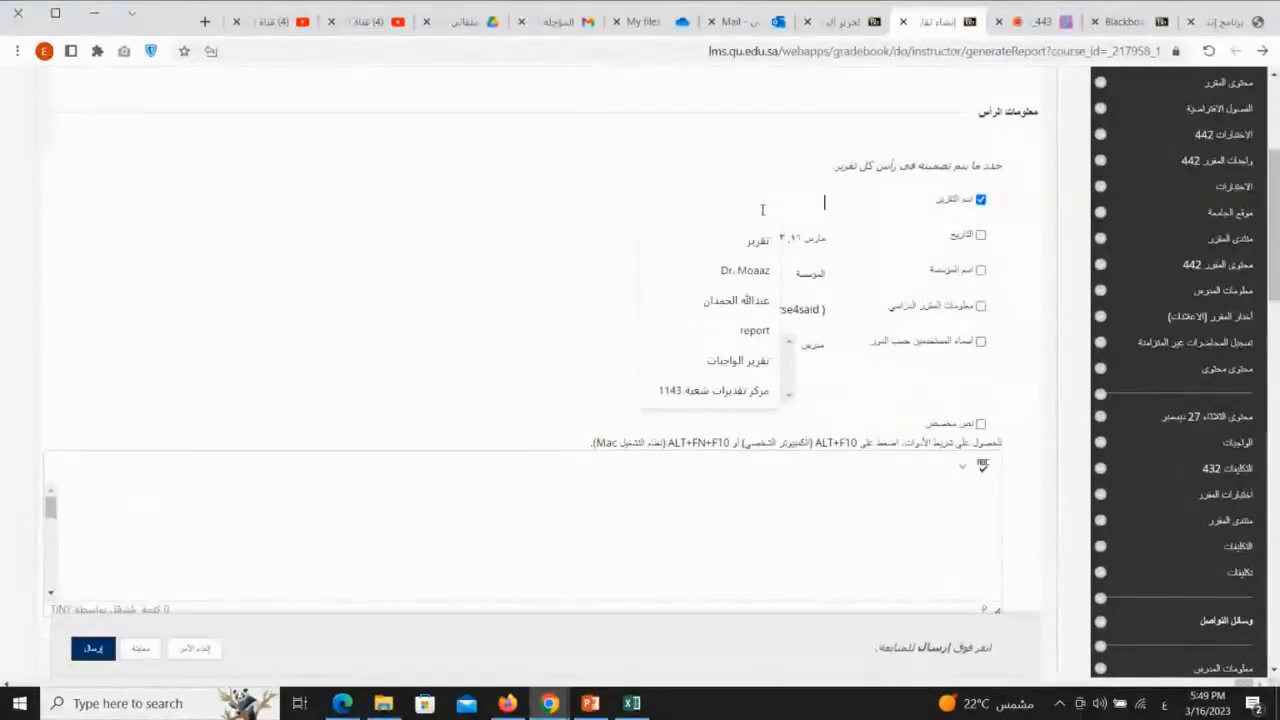
{"action": "type", "text": "تقرير شامل"}
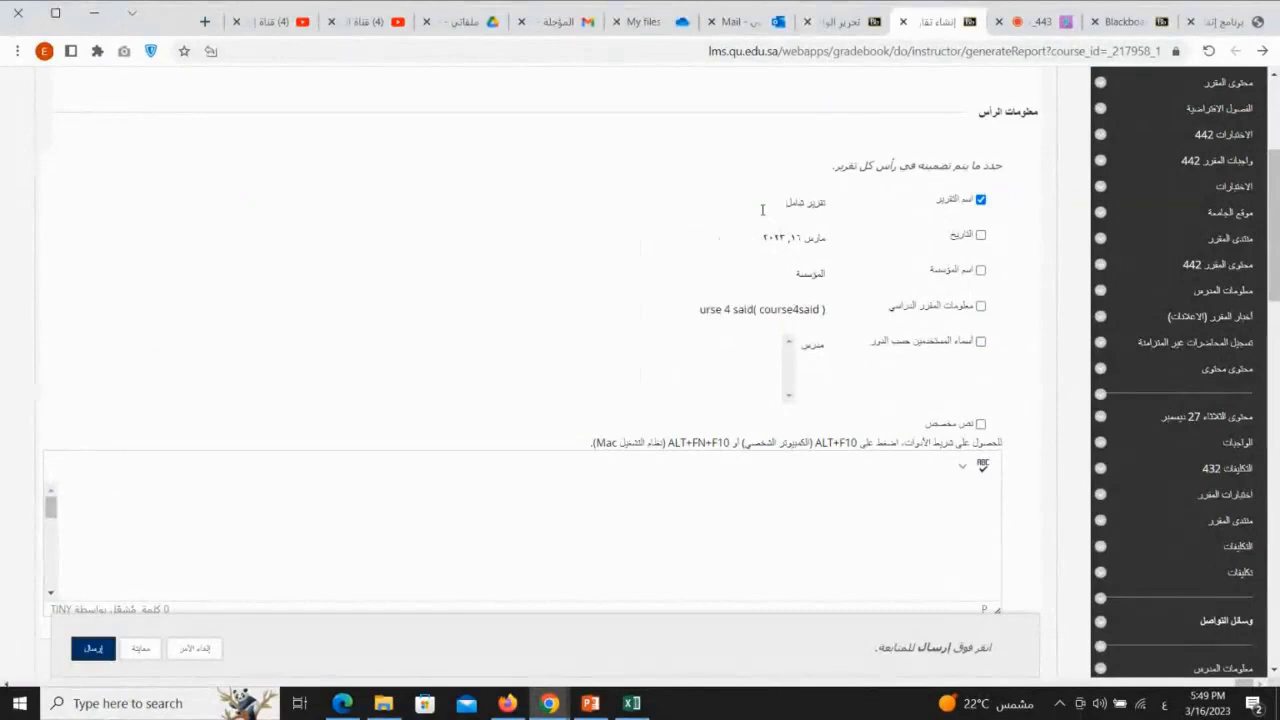
{"action": "type", "text": " على"}
{"action": "type", "text": " درجات الطلبة"}
{"action": "left_click", "coordinate": [726, 203]}
{"action": "left_click", "coordinate": [981, 235]}
Step: Check the chat in the Blackboard Collaborate session, and try including the institution name (اسم المؤسسة) in the report header
{"action": "left_click", "coordinate": [1040, 21]}
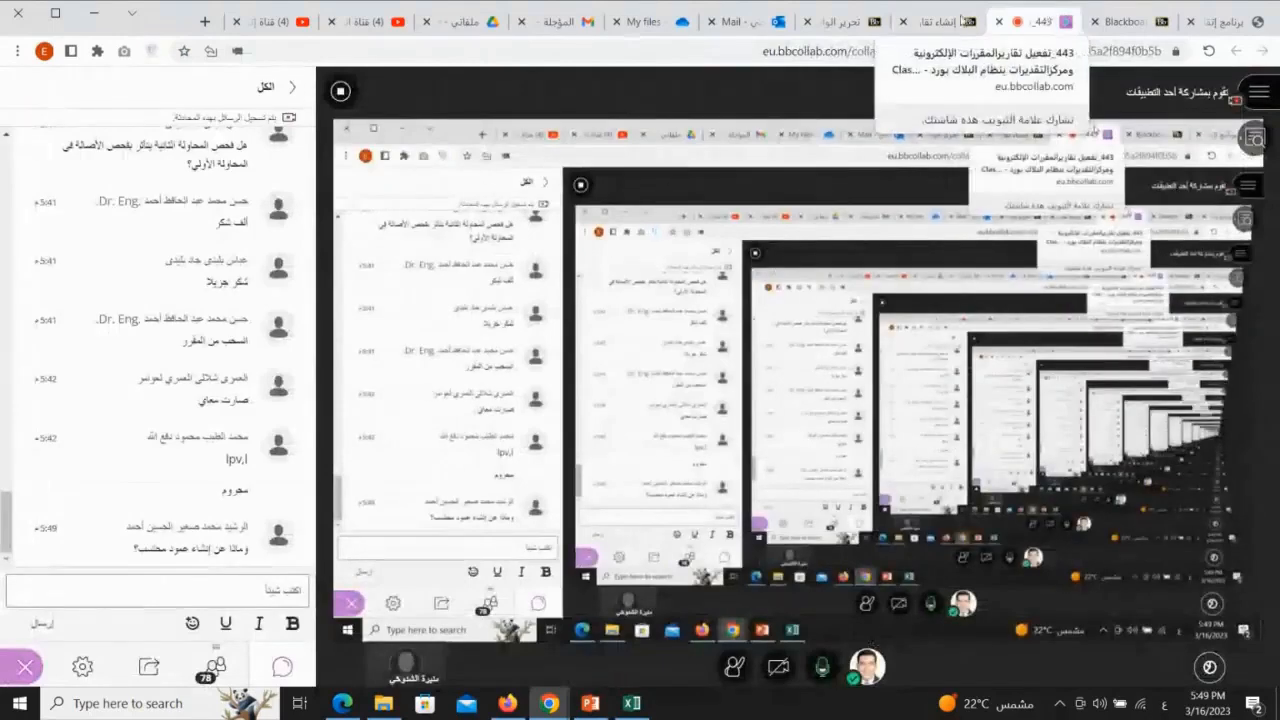
{"action": "left_click", "coordinate": [950, 21]}
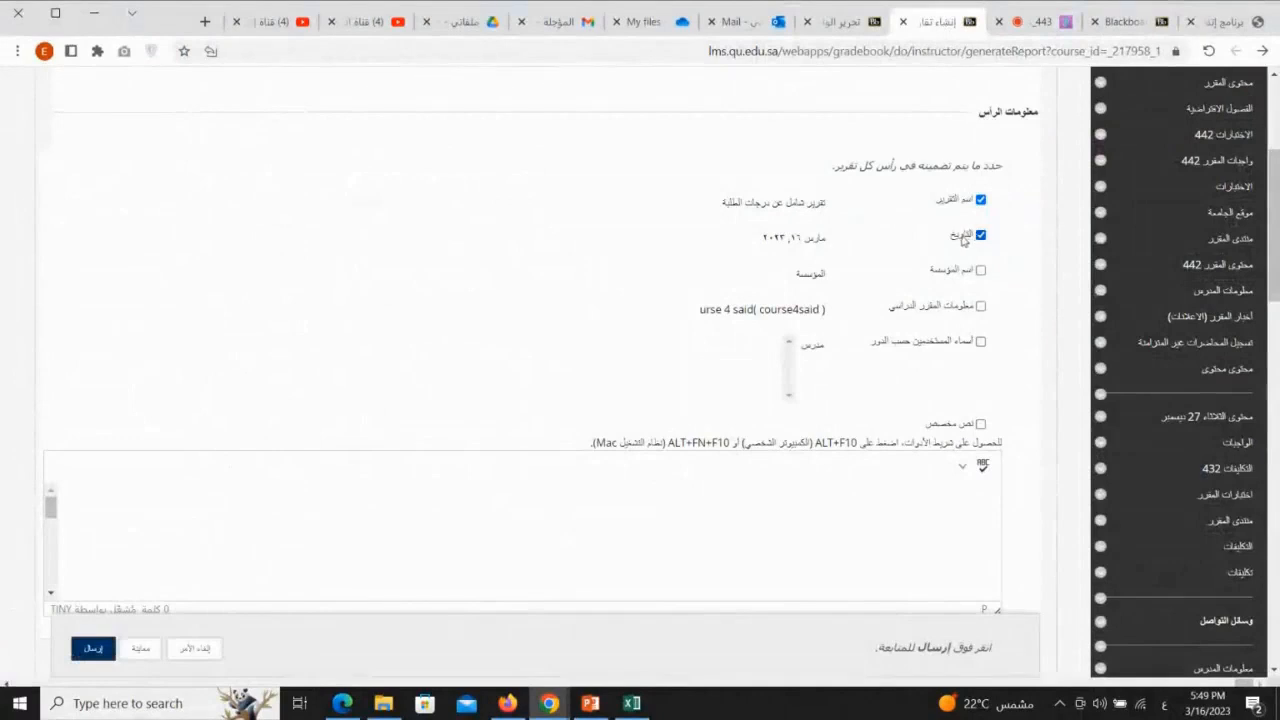
{"action": "left_click", "coordinate": [981, 270]}
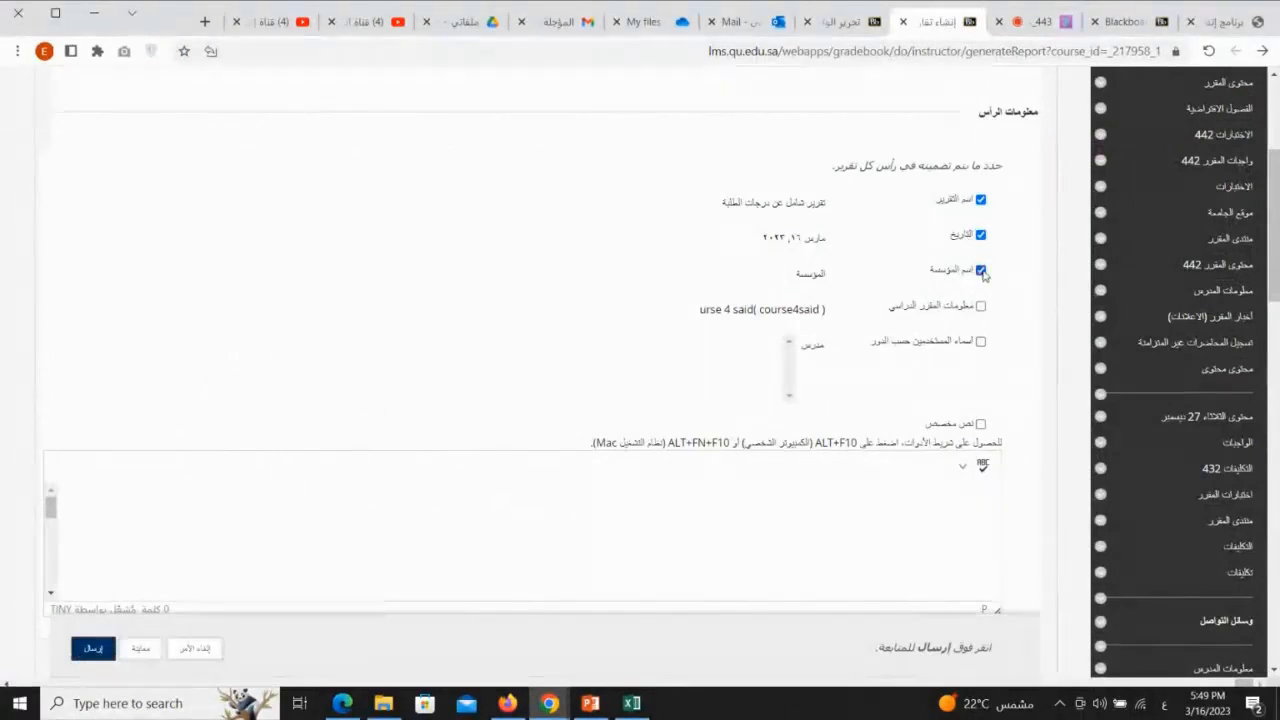
{"action": "left_click", "coordinate": [981, 270]}
Step: Limit the report to selected users (المستخدمون المحددون) and select the entries Student 5 and Student 9
{"action": "scroll", "coordinate": [1008, 332], "scroll_direction": "down", "scroll_amount": 3}
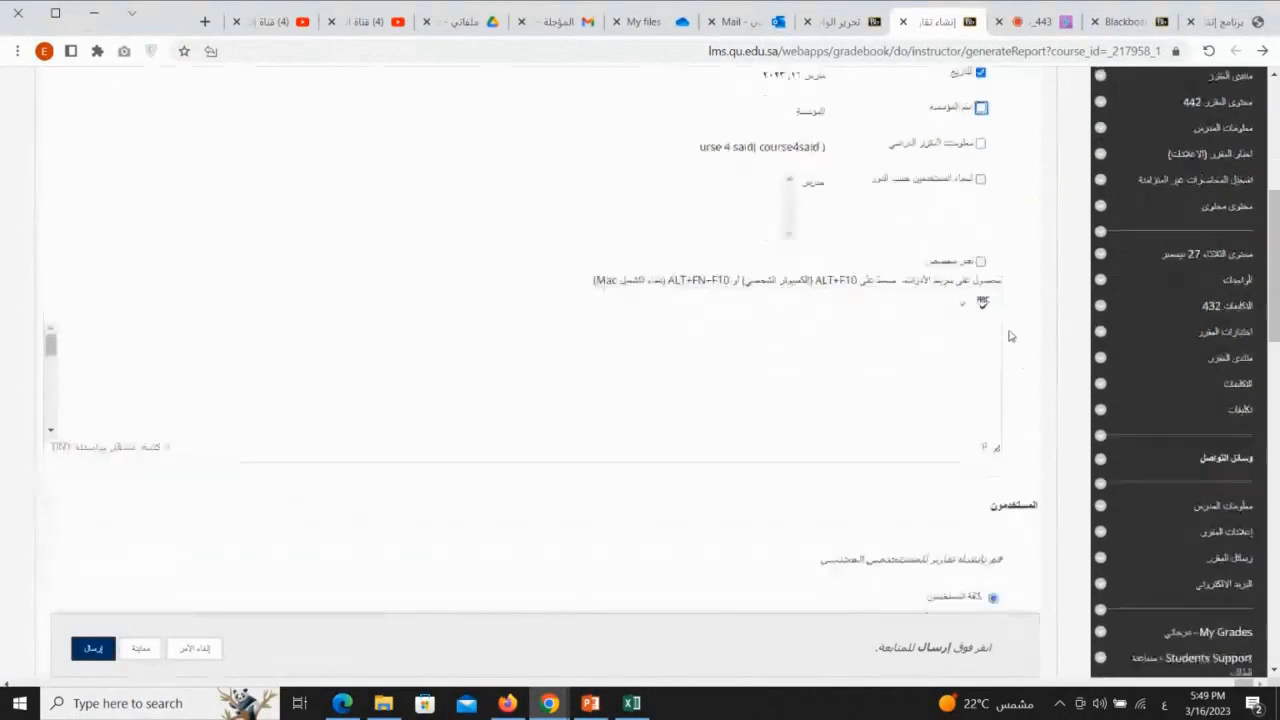
{"action": "scroll", "coordinate": [1009, 336], "scroll_direction": "down", "scroll_amount": 3}
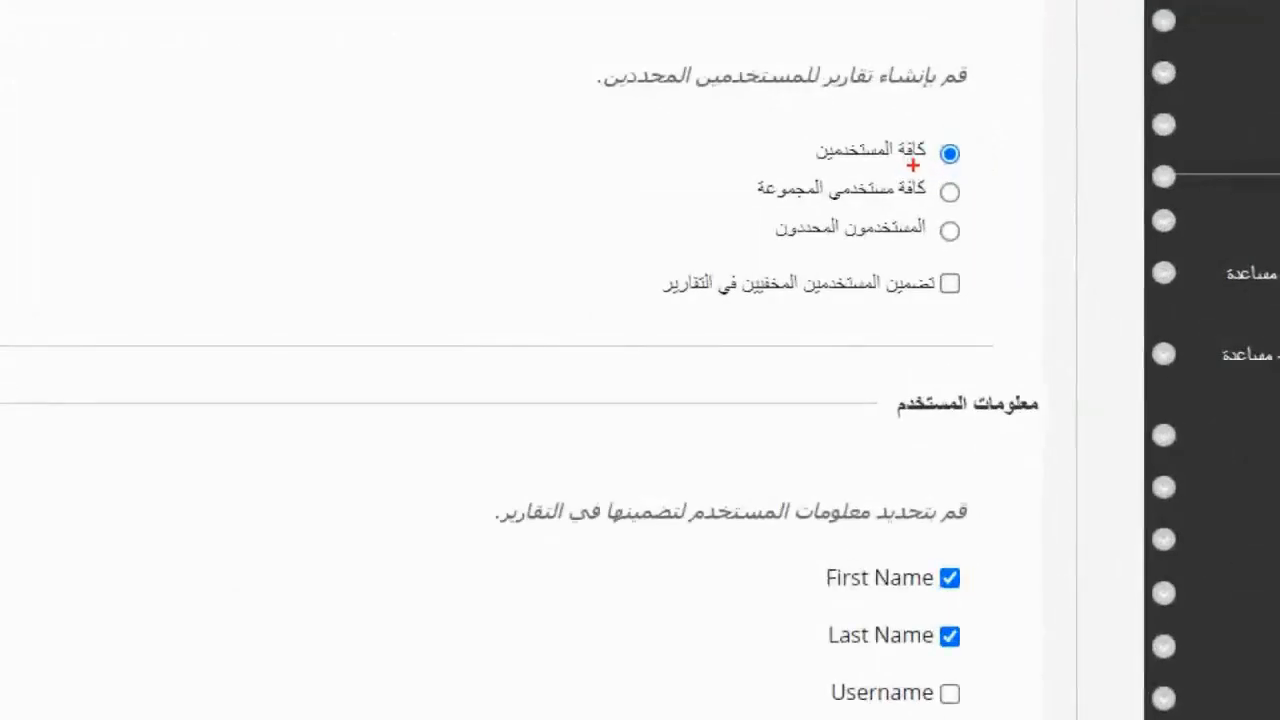
{"action": "left_click_drag", "start_coordinate": [846, 244], "coordinate": [776, 242]}
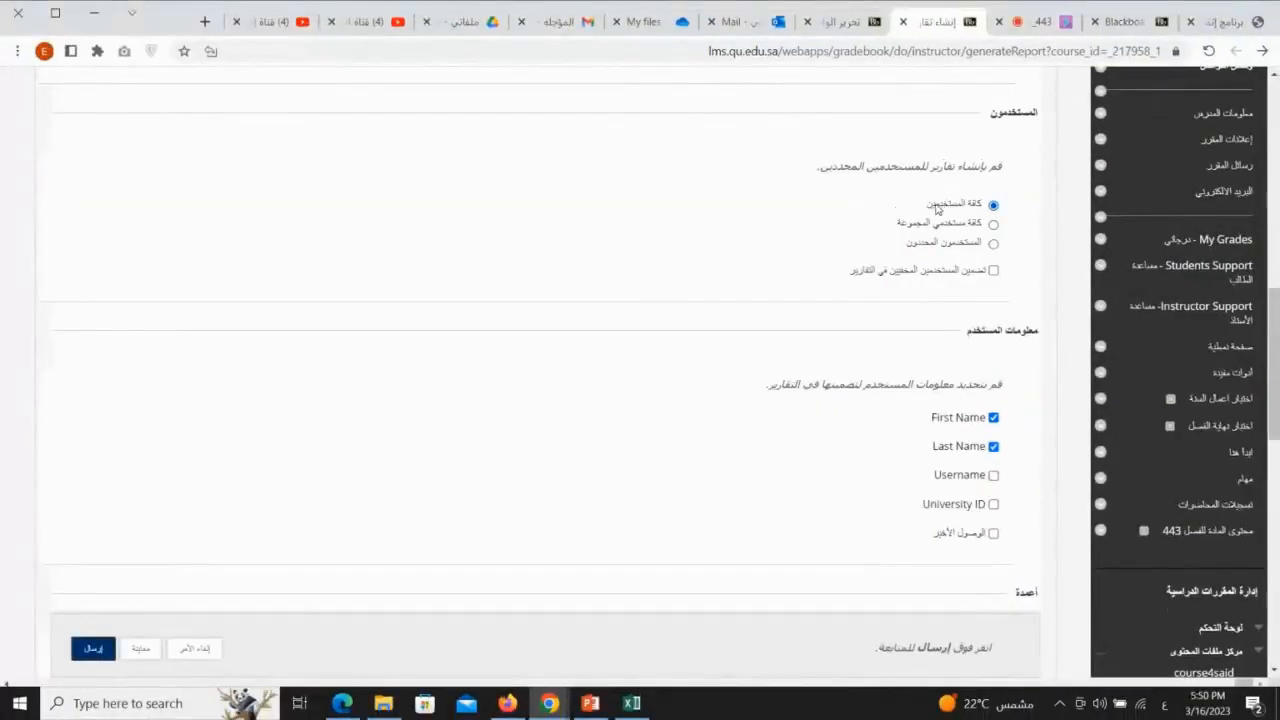
{"action": "left_click", "coordinate": [993, 244]}
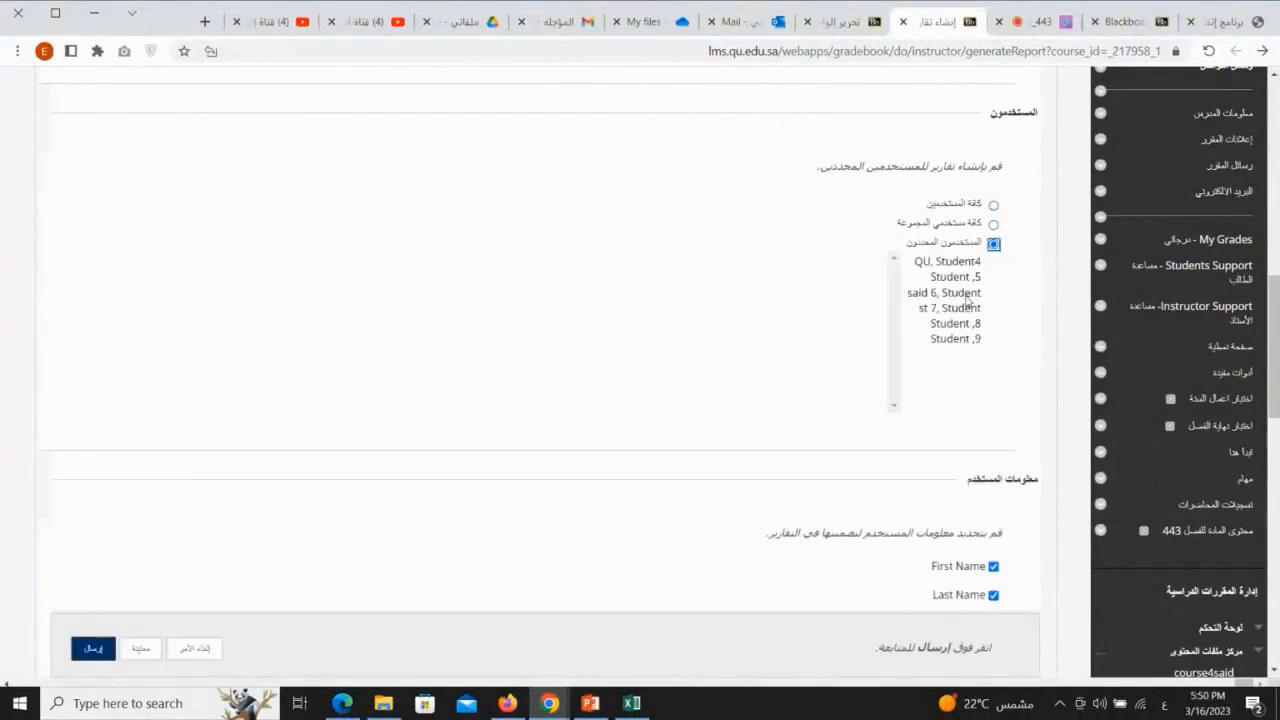
{"action": "left_click", "coordinate": [965, 283]}
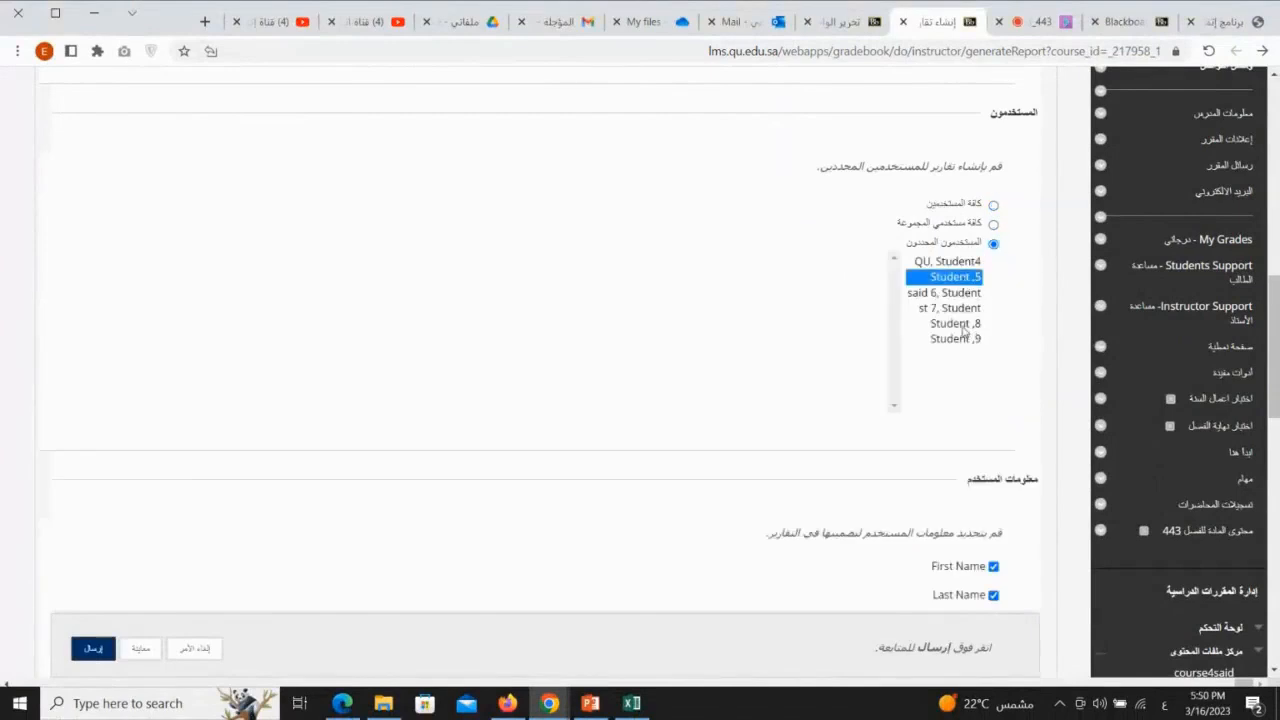
{"action": "left_click", "coordinate": [962, 328], "text": "shift"}
{"action": "left_click", "coordinate": [970, 308]}
{"action": "left_click", "coordinate": [968, 280]}
{"action": "left_click", "coordinate": [968, 340], "text": "ctrl"}
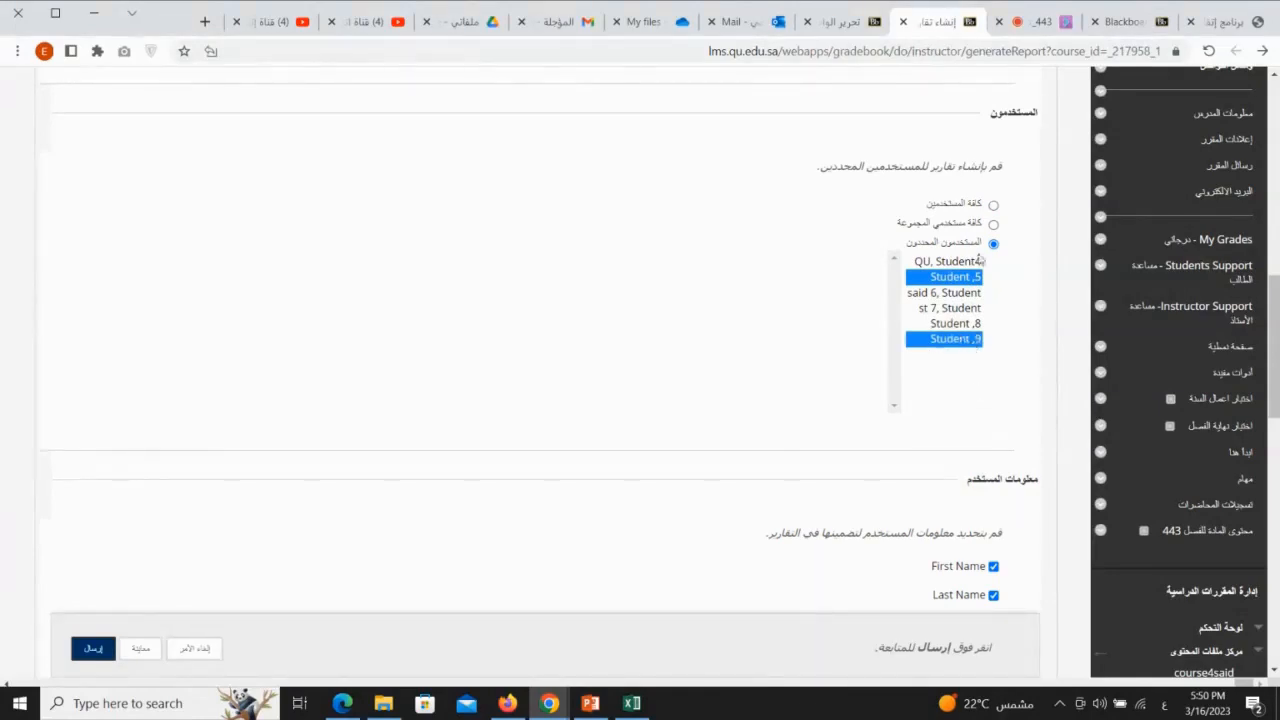
Step: Extend the report to all users (كافة المستخدمين) and add the University ID to the included user information
{"action": "left_click", "coordinate": [993, 205]}
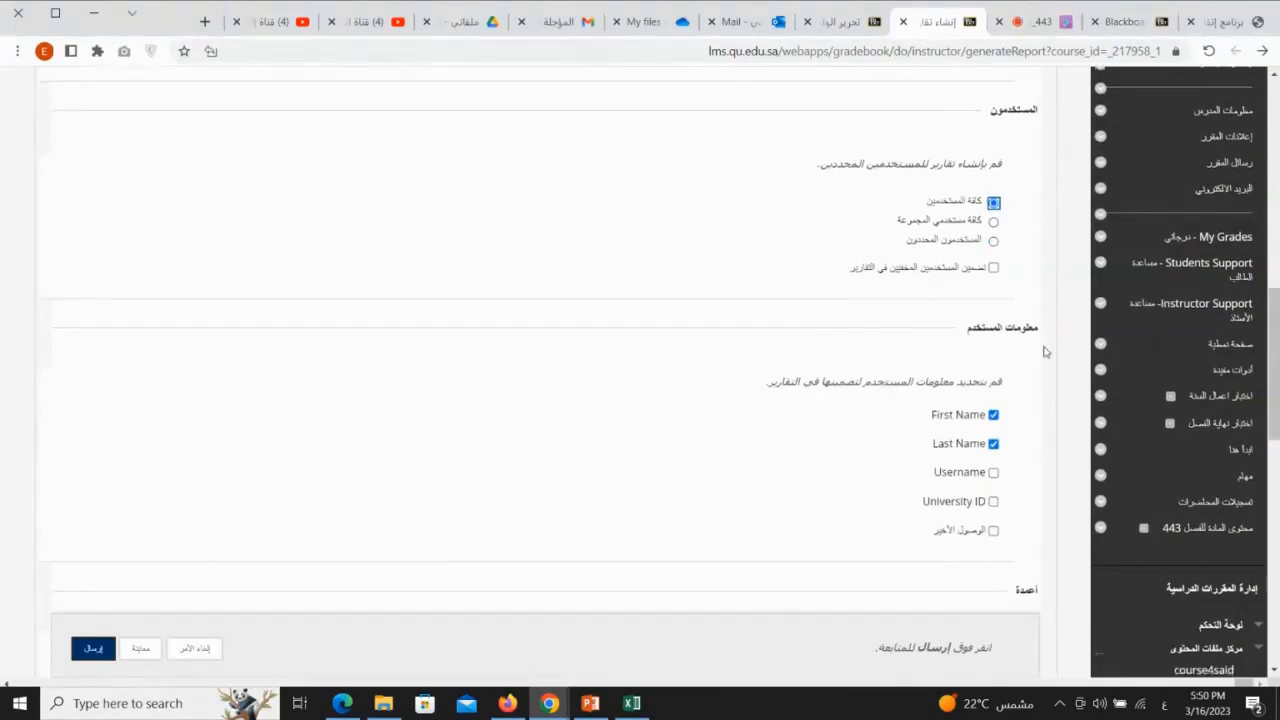
{"action": "scroll", "coordinate": [1040, 330], "scroll_direction": "down", "scroll_amount": 3}
{"action": "scroll", "coordinate": [1029, 260], "scroll_direction": "up", "scroll_amount": 1}
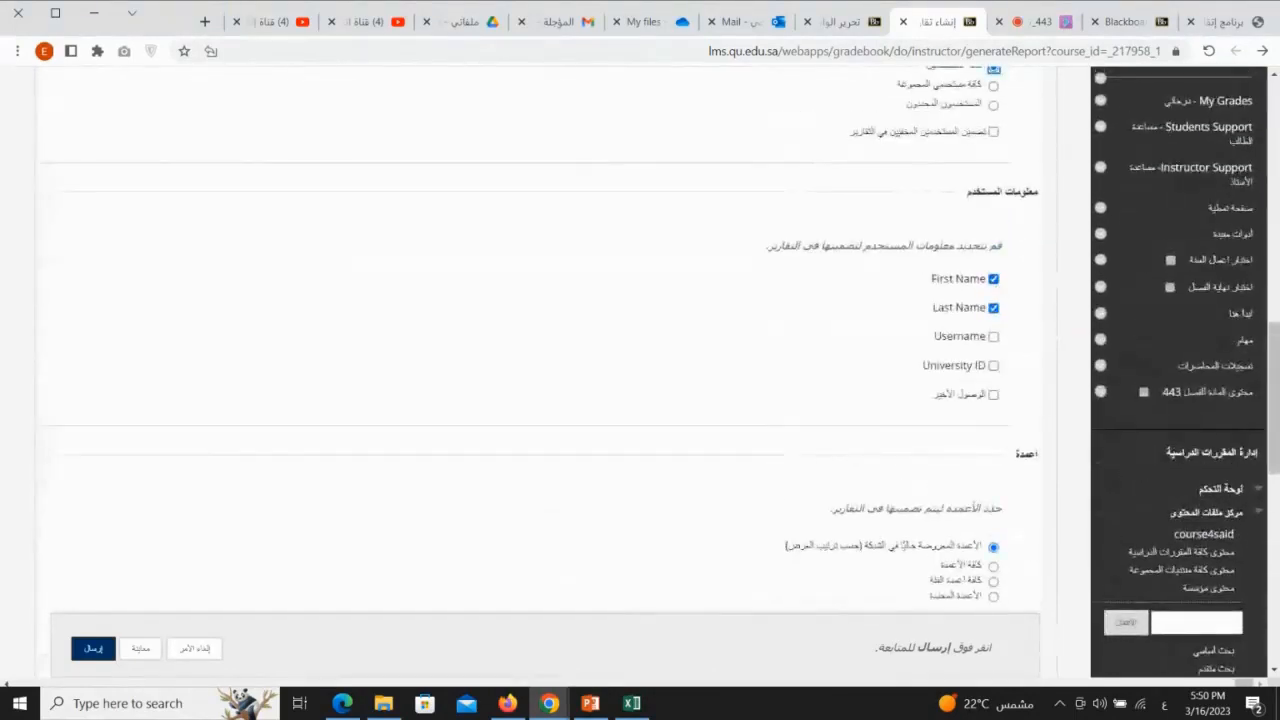
{"action": "left_click_drag", "start_coordinate": [915, 278], "coordinate": [860, 278]}
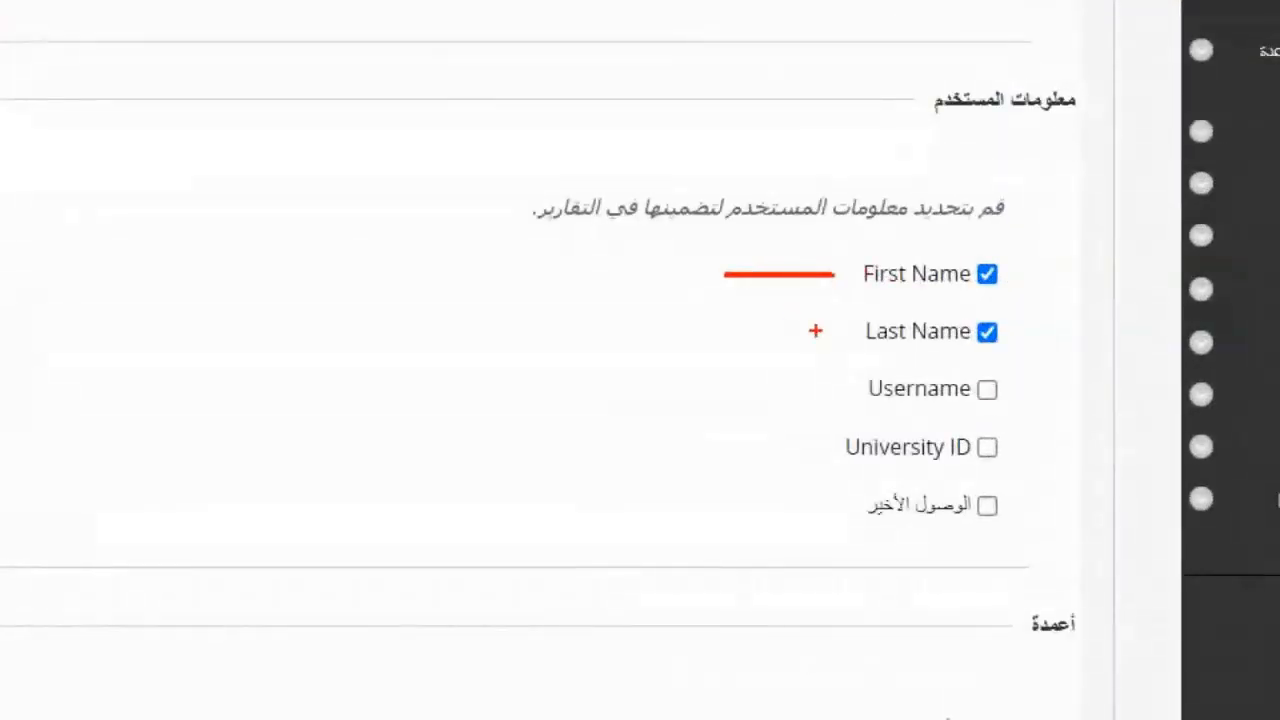
{"action": "left_click_drag", "start_coordinate": [818, 332], "coordinate": [756, 333]}
{"action": "left_click_drag", "start_coordinate": [828, 450], "coordinate": [746, 451]}
{"action": "left_click_drag", "start_coordinate": [990, 432], "coordinate": [1034, 449]}
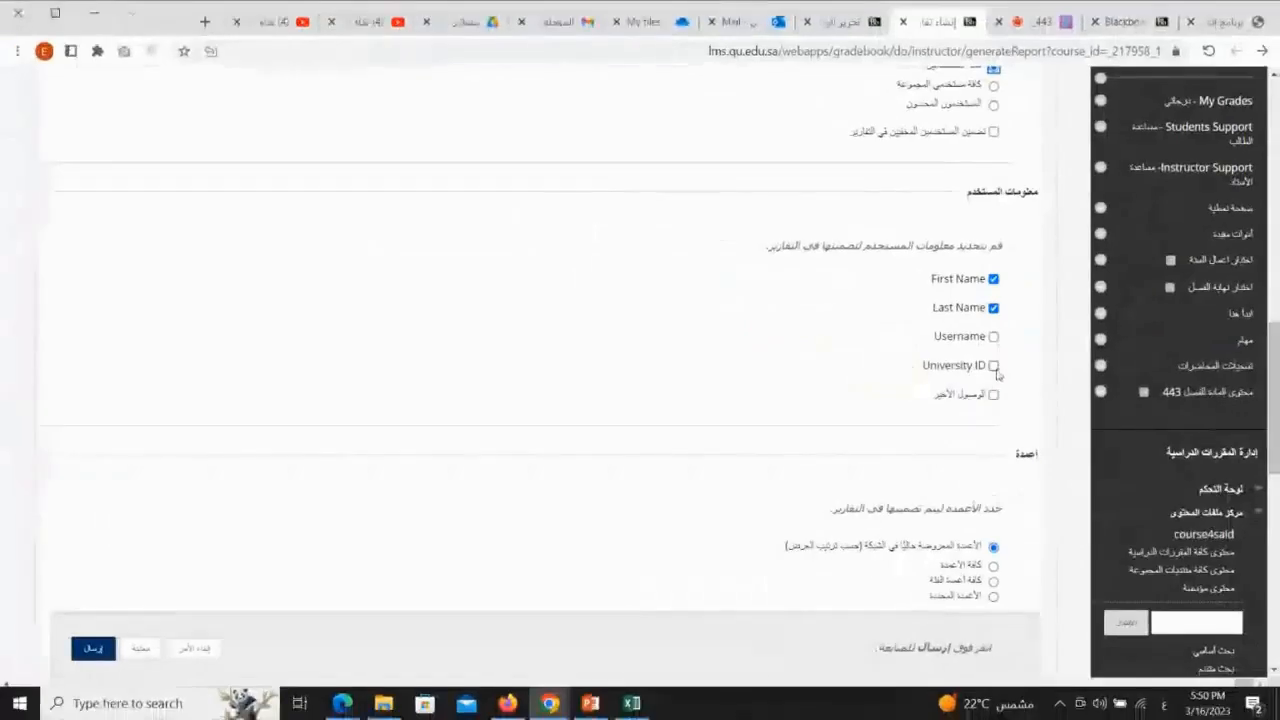
{"action": "left_click", "coordinate": [995, 367]}
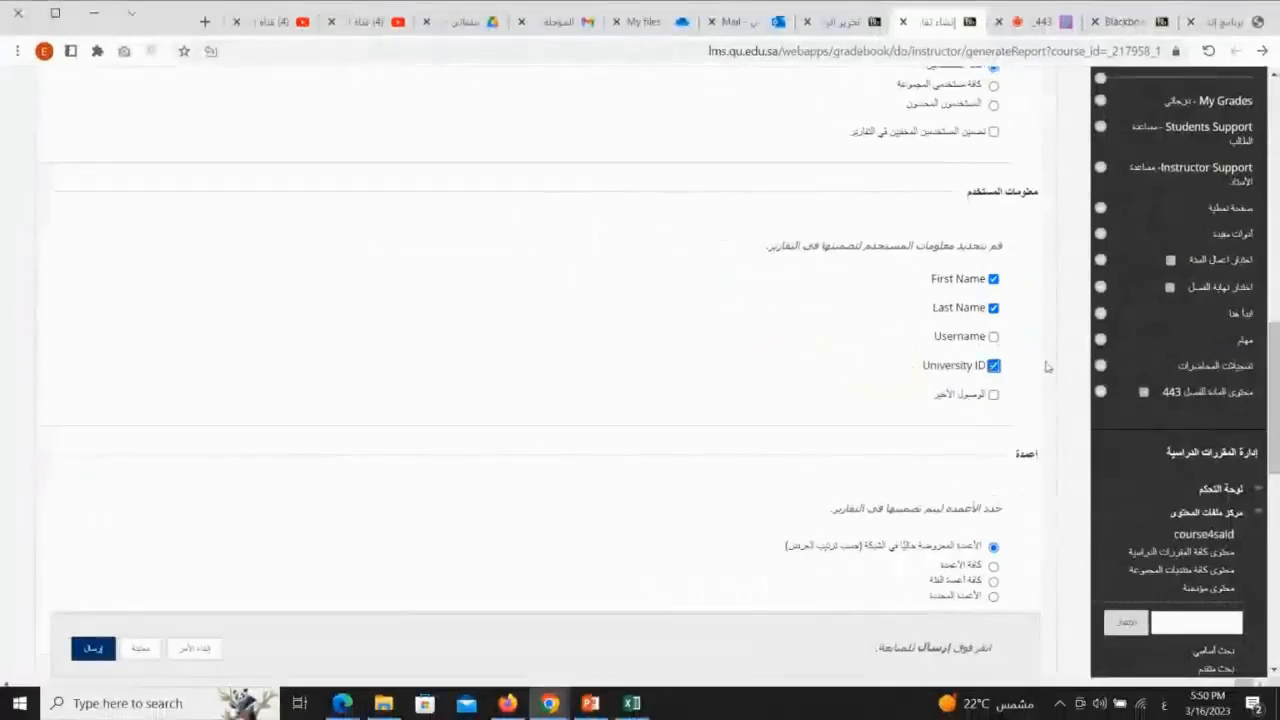
Step: Try limiting the report to selected columns (الأعمدة المحددة), picking الاجمالي, the sentence-completion question test and اختبار سؤال مقال
{"action": "scroll", "coordinate": [1046, 364], "scroll_direction": "down", "scroll_amount": 3}
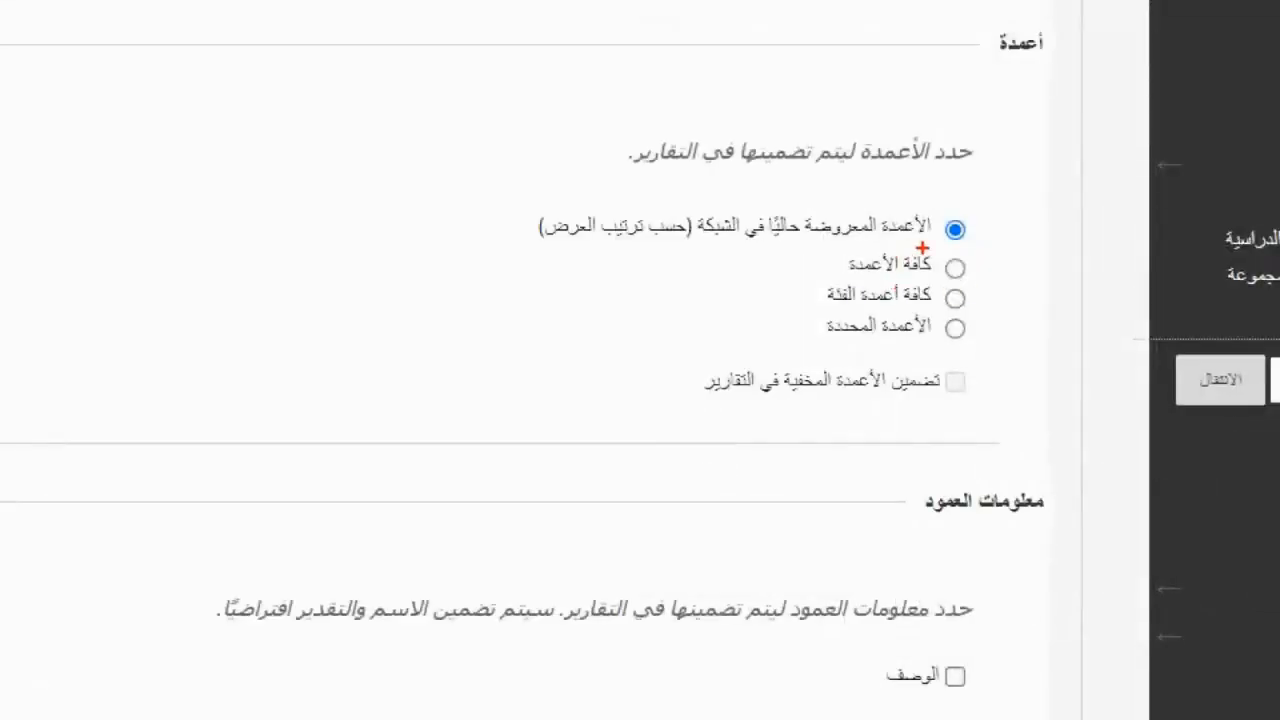
{"action": "left_click_drag", "start_coordinate": [930, 283], "coordinate": [850, 284]}
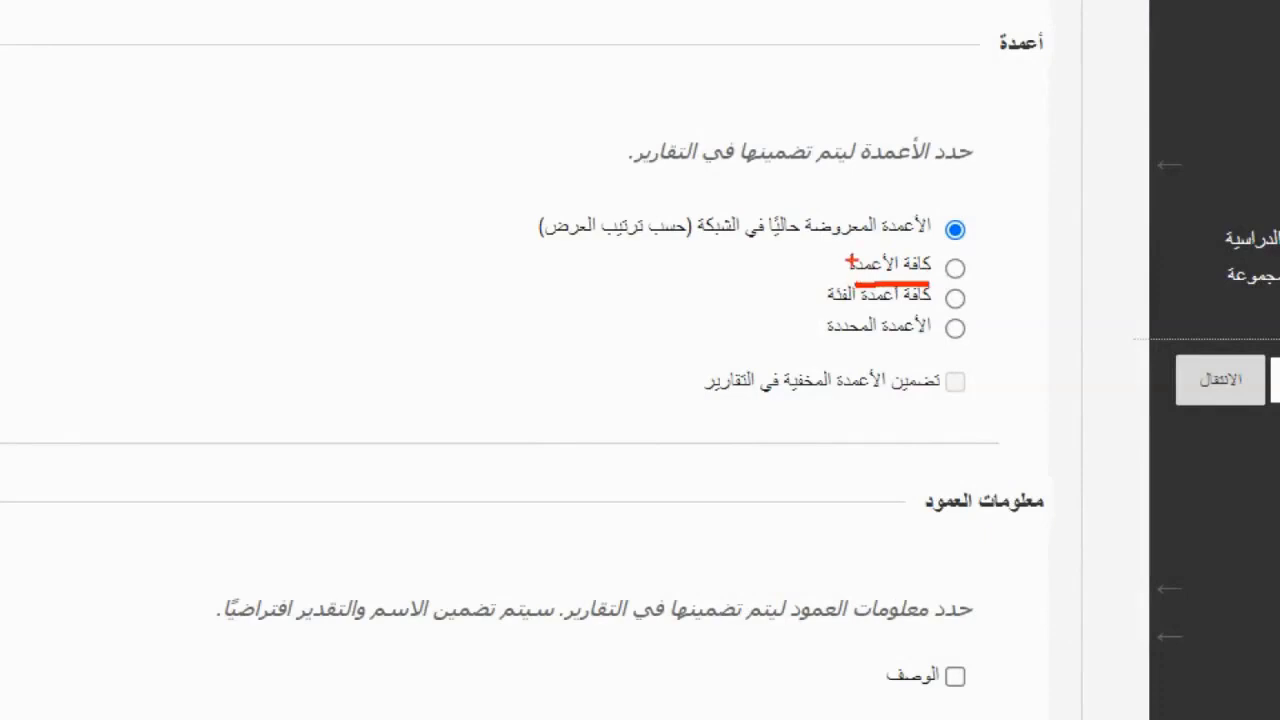
{"action": "left_click_drag", "start_coordinate": [928, 238], "coordinate": [700, 244]}
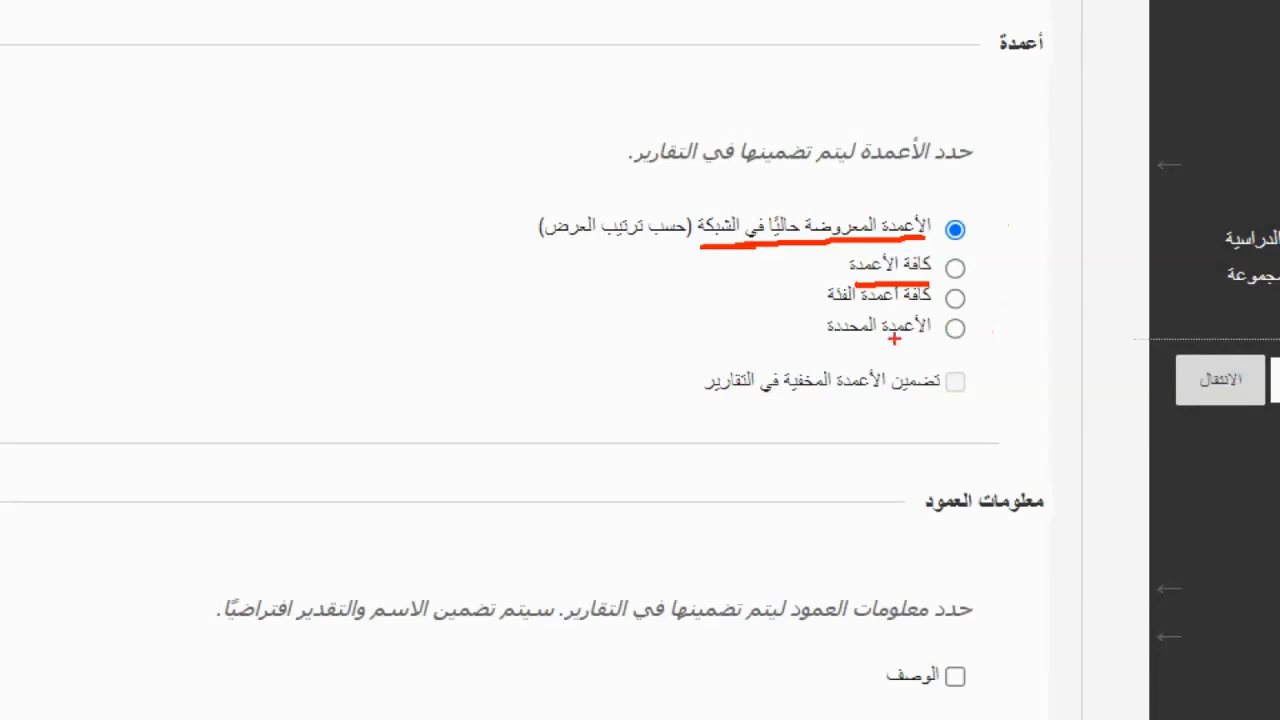
{"action": "left_click_drag", "start_coordinate": [928, 345], "coordinate": [826, 346]}
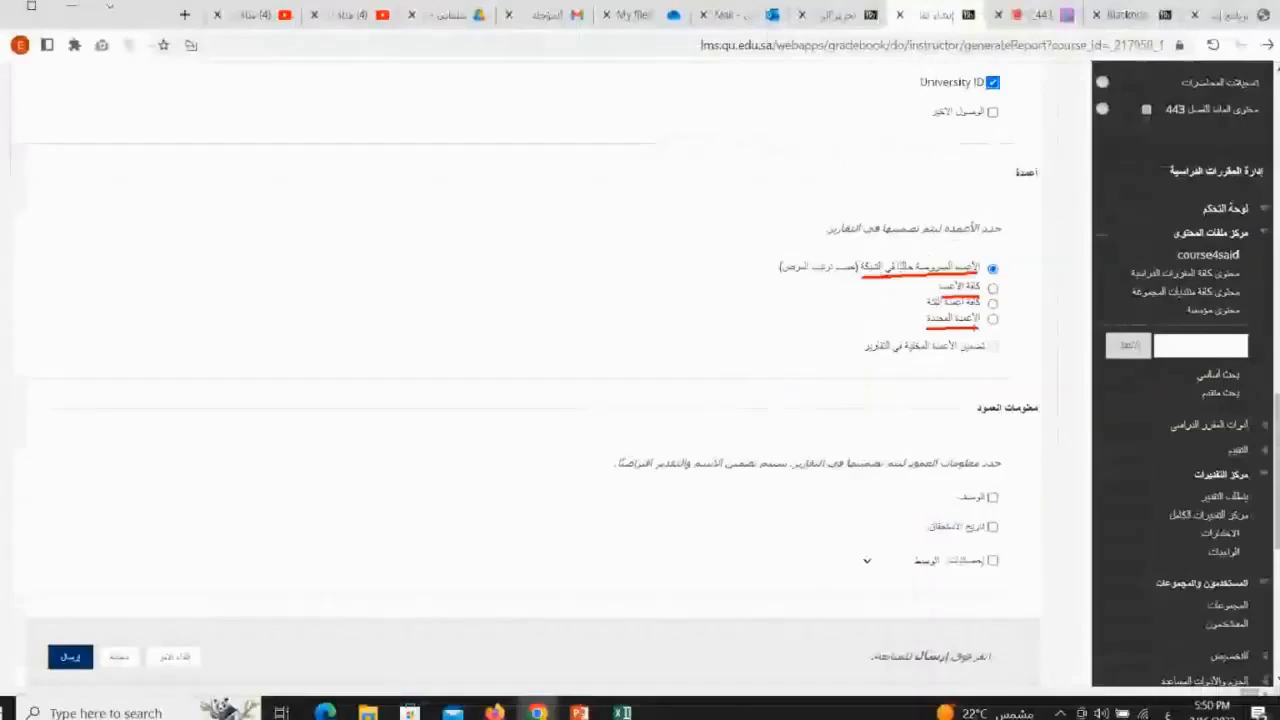
{"action": "left_click", "coordinate": [955, 328]}
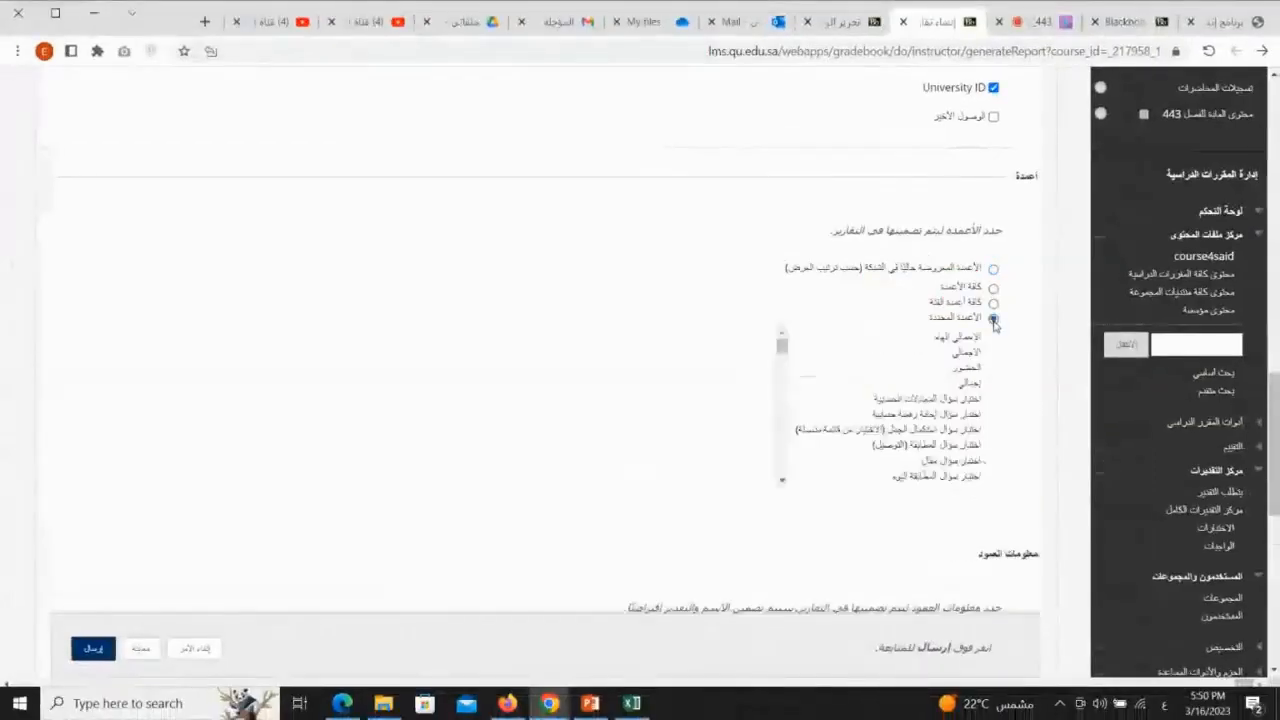
{"action": "left_click", "coordinate": [955, 368]}
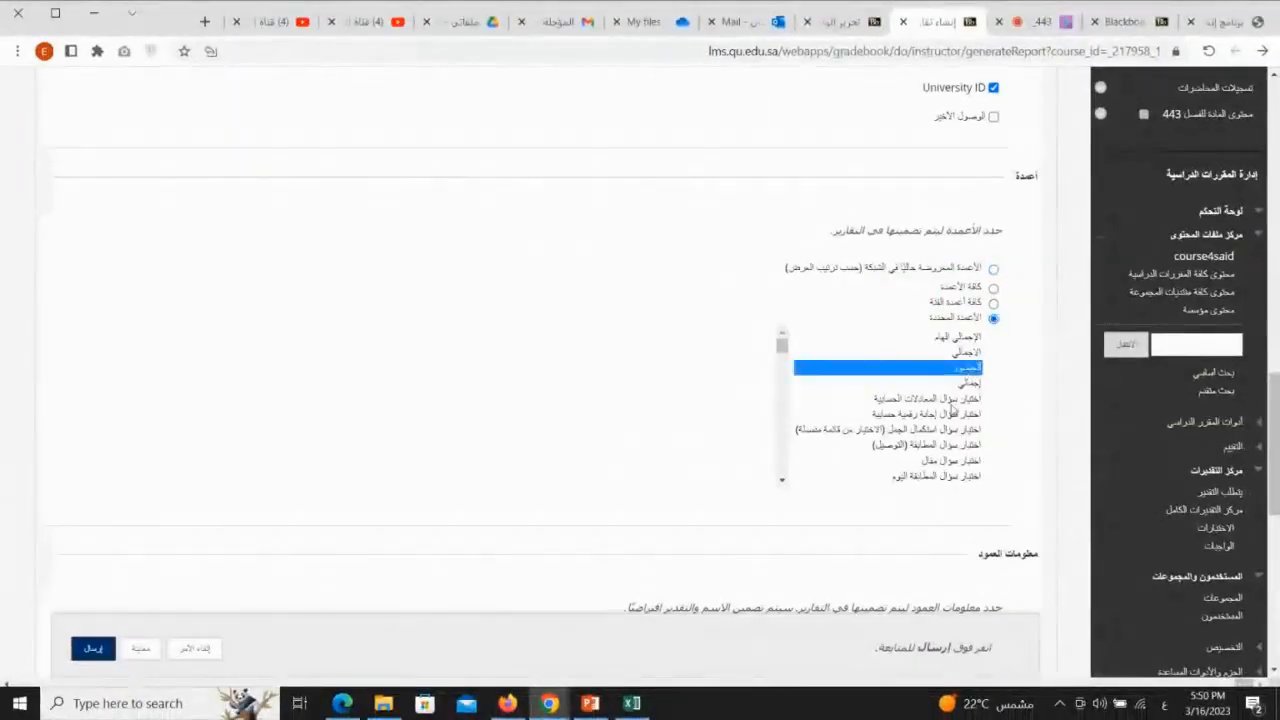
{"action": "left_click", "coordinate": [945, 412], "text": "shift"}
{"action": "left_click", "coordinate": [955, 356]}
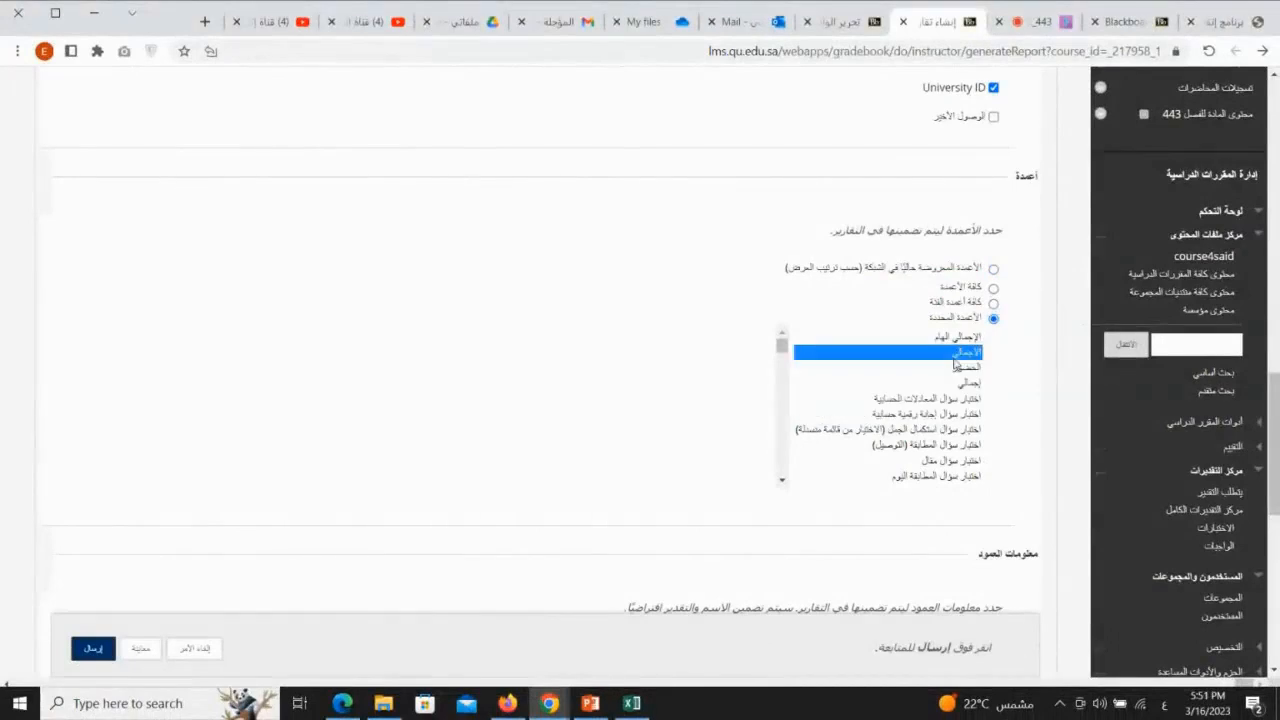
{"action": "left_click", "coordinate": [950, 461], "text": "ctrl"}
{"action": "left_click", "coordinate": [950, 432], "text": "ctrl"}
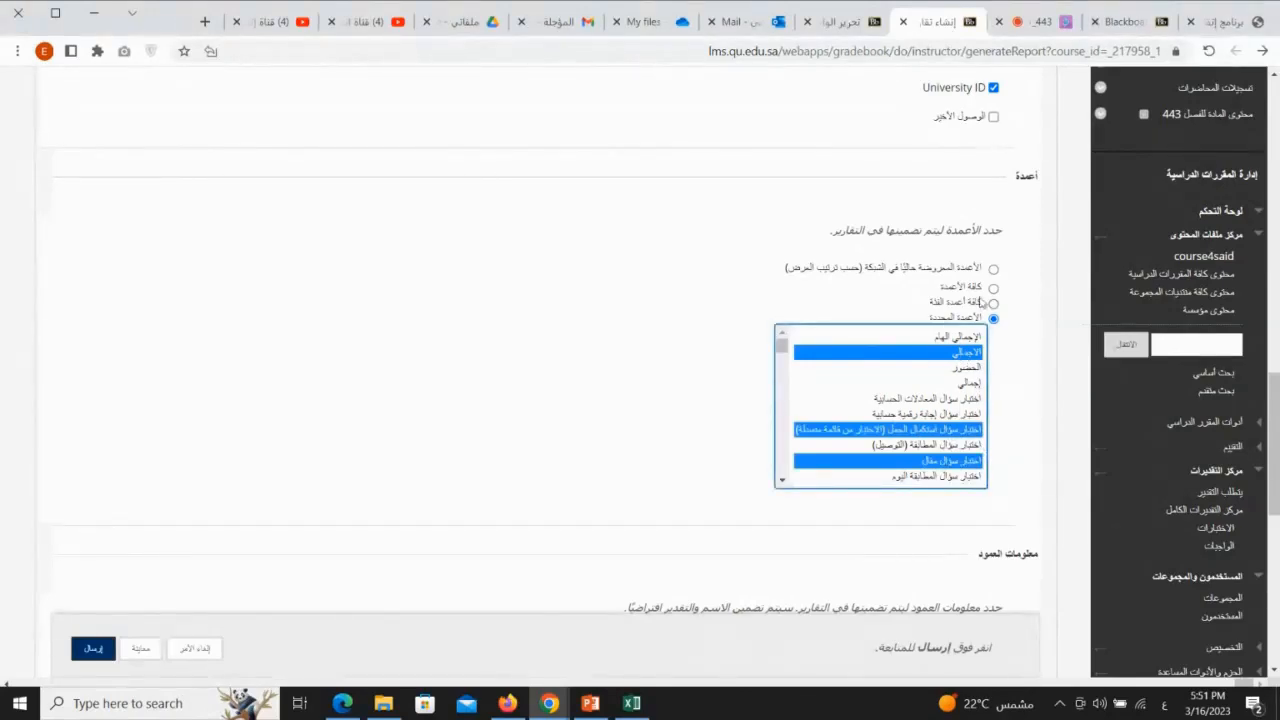
Step: Include all columns (كافة الأعمدة) in the report and add the signature line, date and course information to its footer
{"action": "left_click", "coordinate": [993, 268]}
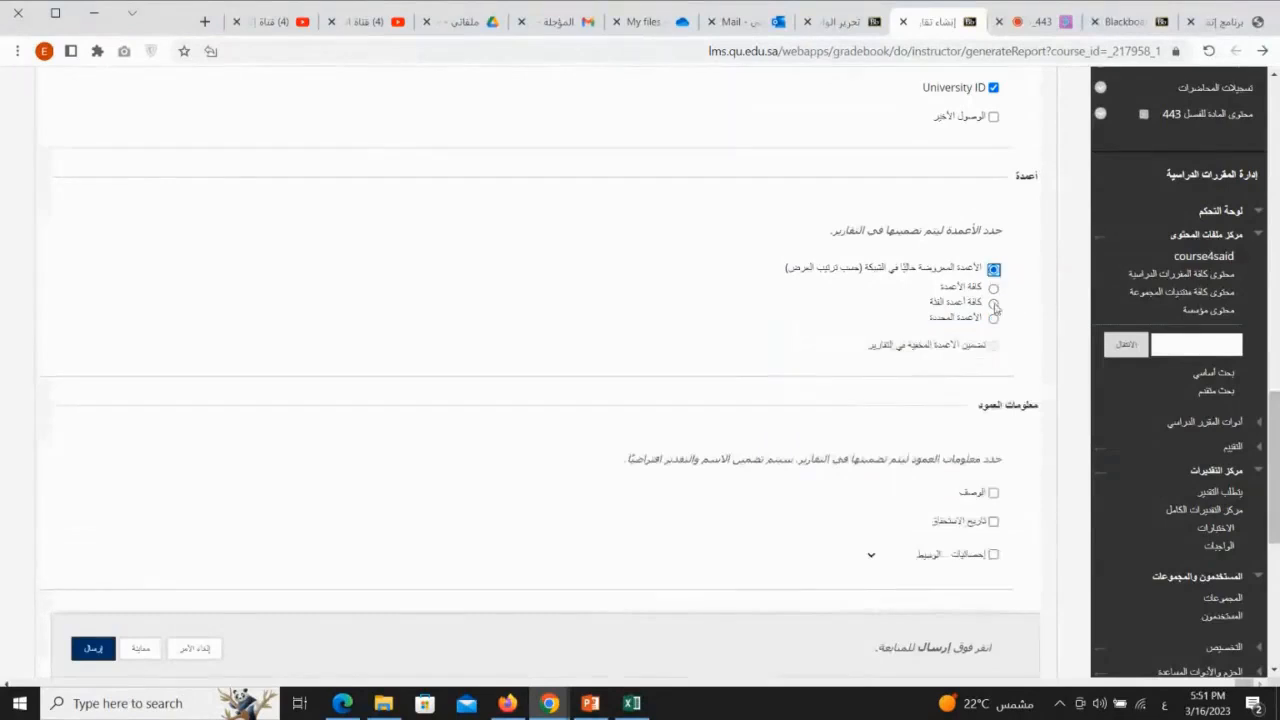
{"action": "left_click", "coordinate": [993, 289]}
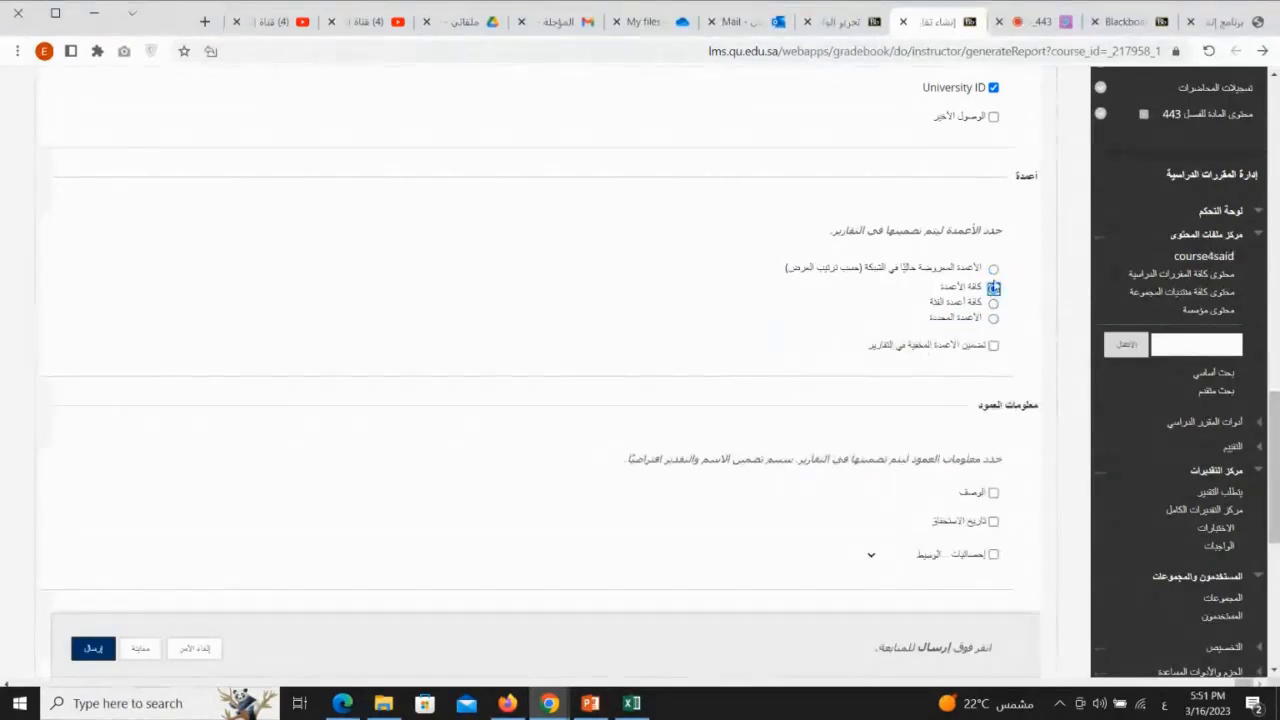
{"action": "scroll", "coordinate": [1036, 428], "scroll_direction": "down", "scroll_amount": 3}
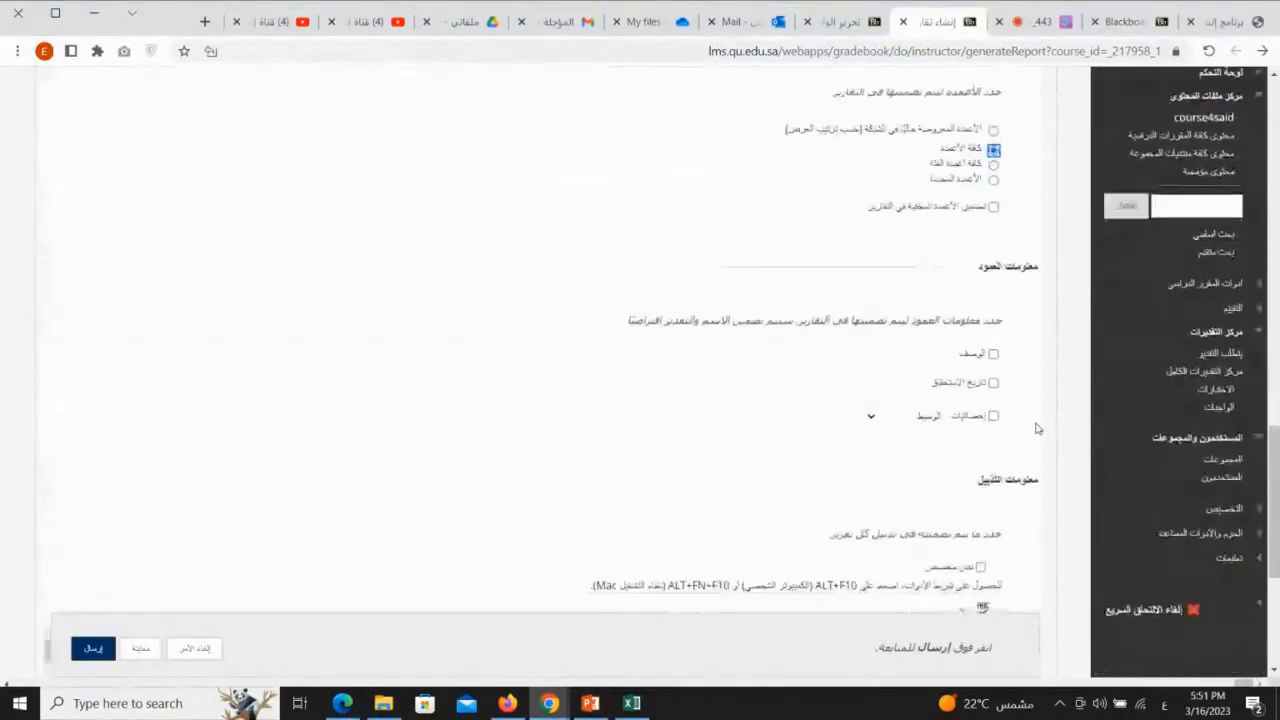
{"action": "scroll", "coordinate": [1036, 428], "scroll_direction": "down", "scroll_amount": 5}
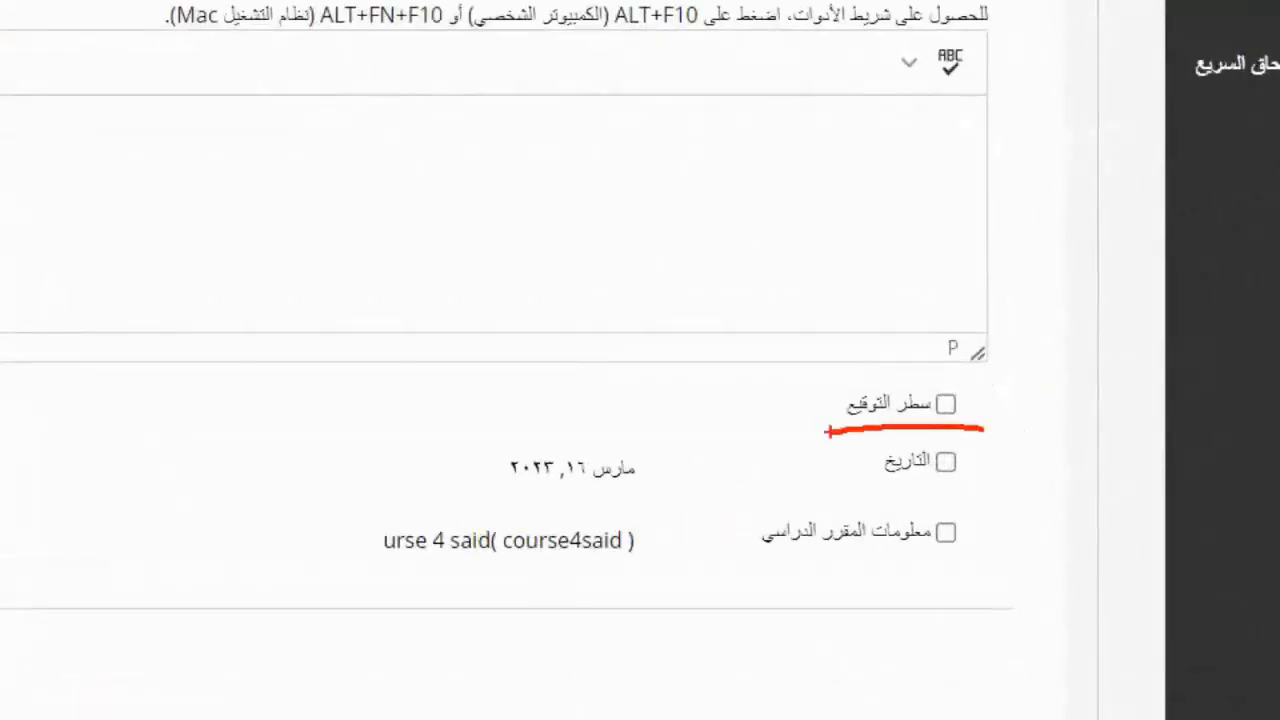
{"action": "left_click", "coordinate": [946, 404]}
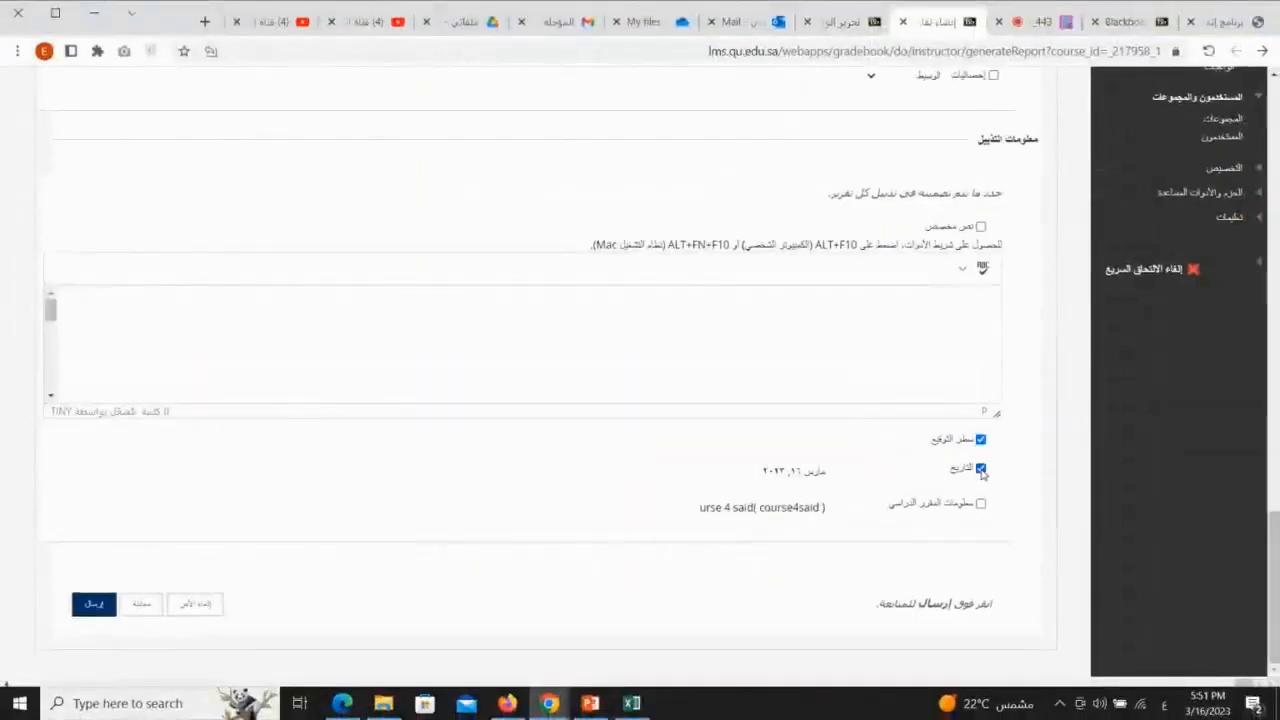
{"action": "left_click", "coordinate": [981, 505]}
Step: Submit the completed form to generate the student grades report
{"action": "key", "text": "ctrl+1"}
{"action": "left_click_drag", "start_coordinate": [292, 628], "coordinate": [221, 627]}
{"action": "left_click_drag", "start_coordinate": [195, 626], "coordinate": [134, 626]}
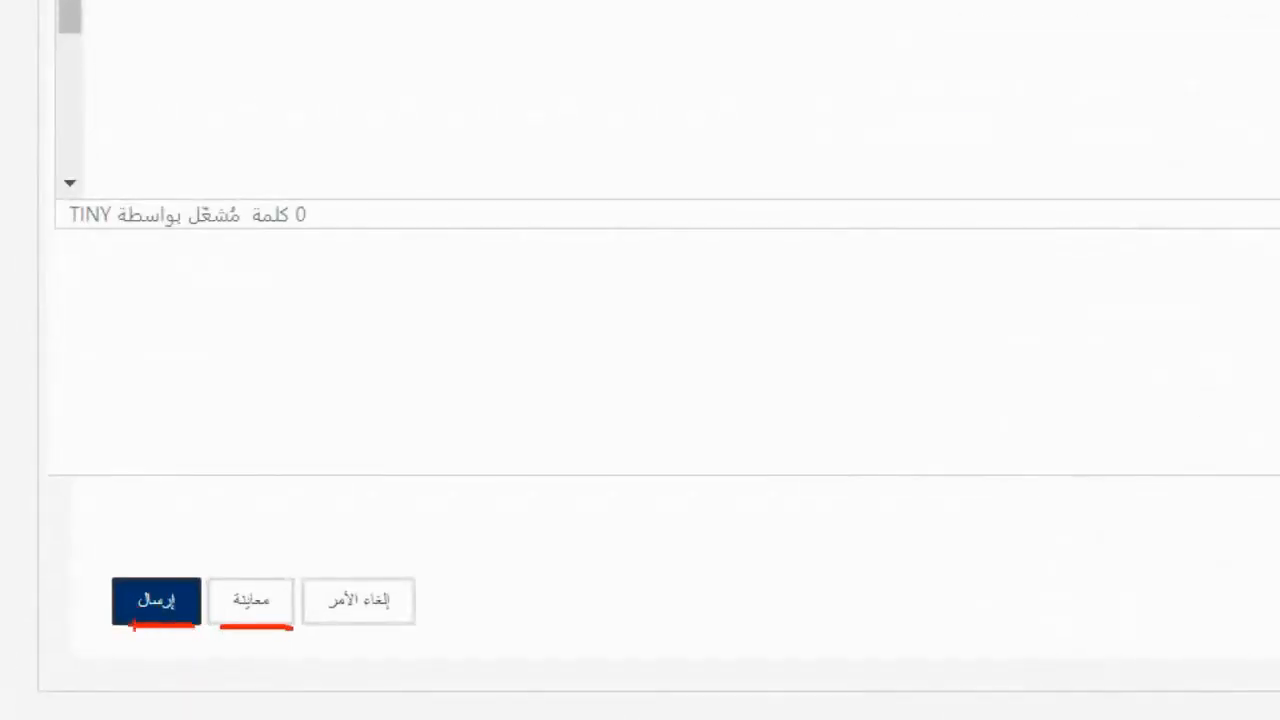
{"action": "key", "text": "Escape"}
{"action": "left_click", "coordinate": [94, 605]}
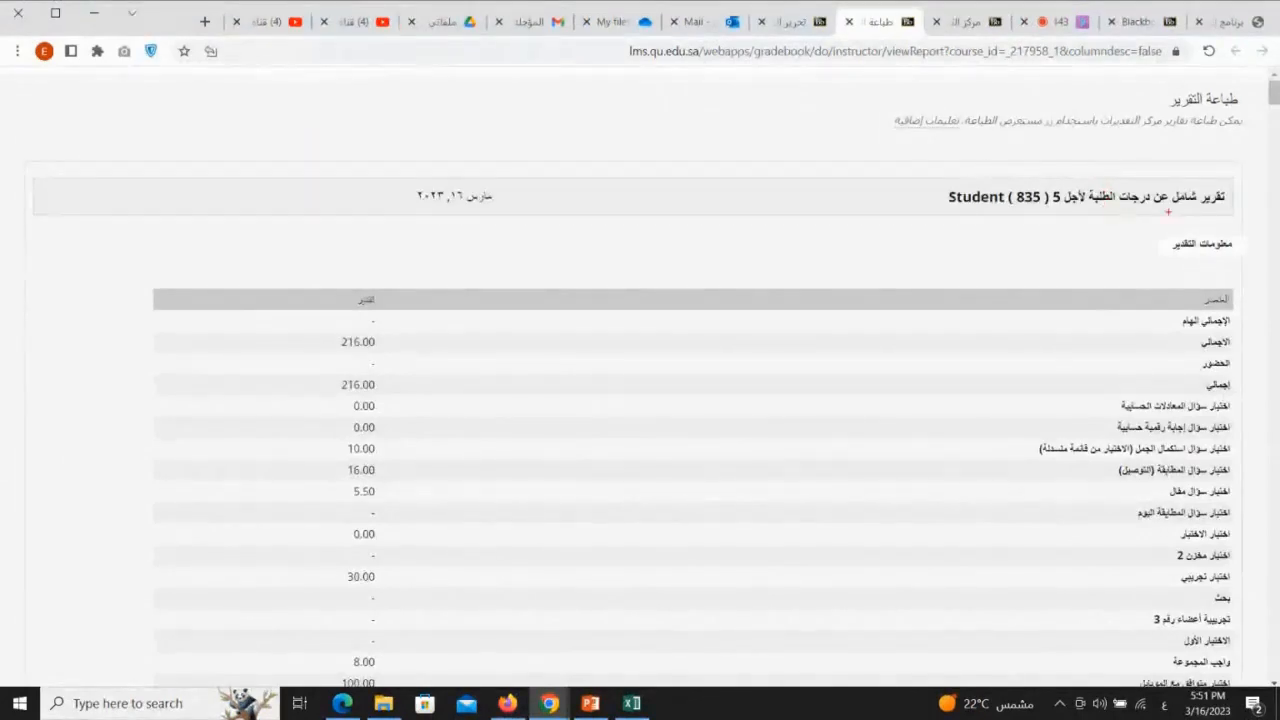
Step: Examine the title, student name, grade items and grades in the first student's section of the generated report
{"action": "left_click_drag", "start_coordinate": [1213, 207], "coordinate": [949, 213]}
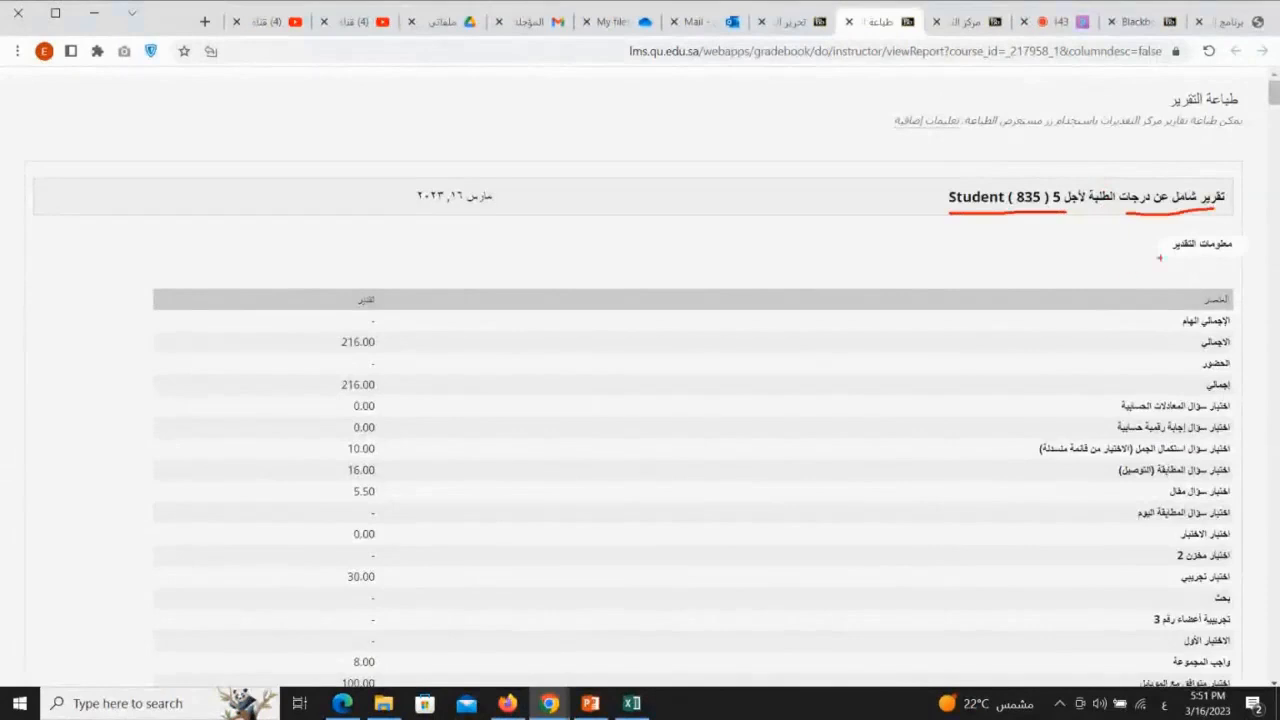
{"action": "mouse_move", "coordinate": [1232, 268]}
{"action": "left_mouse_down"}
{"action": "mouse_move", "coordinate": [1012, 356]}
{"action": "mouse_move", "coordinate": [1040, 622]}
{"action": "mouse_move", "coordinate": [1238, 494]}
{"action": "mouse_move", "coordinate": [1240, 320]}
{"action": "left_mouse_up"}
{"action": "mouse_move", "coordinate": [410, 320]}
{"action": "left_mouse_down"}
{"action": "mouse_move", "coordinate": [280, 442]}
{"action": "mouse_move", "coordinate": [412, 575]}
{"action": "mouse_move", "coordinate": [420, 367]}
{"action": "left_mouse_up"}
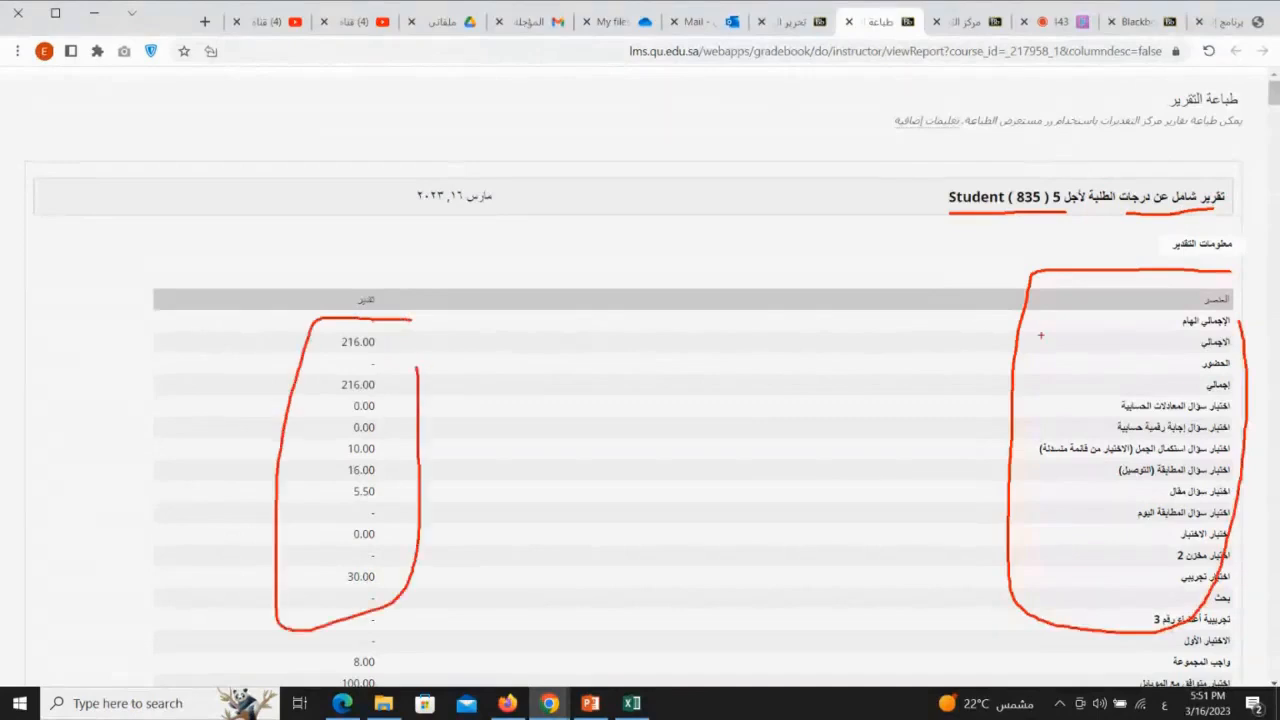
{"action": "left_click_drag", "start_coordinate": [1129, 328], "coordinate": [1024, 345]}
{"action": "key", "text": "Escape"}
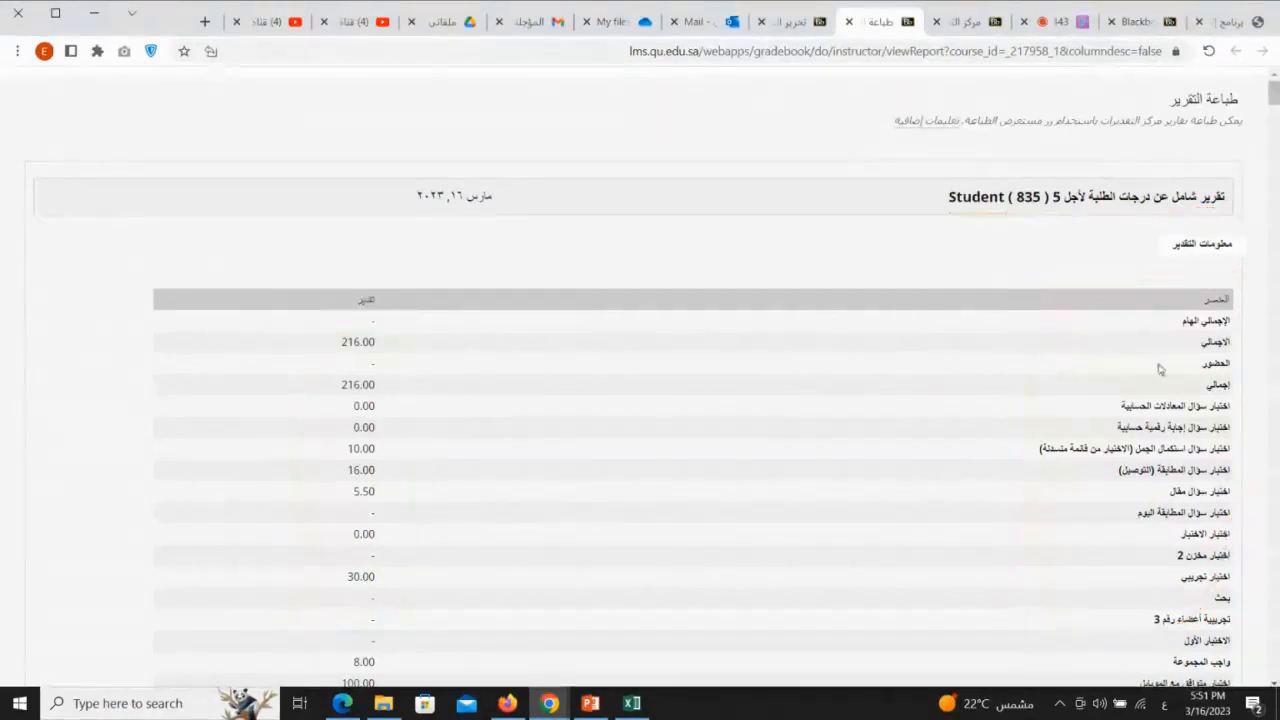
Step: Review the signature, date and course footer of the first student's section and the grade sections of the following students
{"action": "scroll", "coordinate": [1160, 367], "scroll_direction": "down", "scroll_amount": 3}
{"action": "scroll", "coordinate": [1176, 369], "scroll_direction": "down", "scroll_amount": 15}
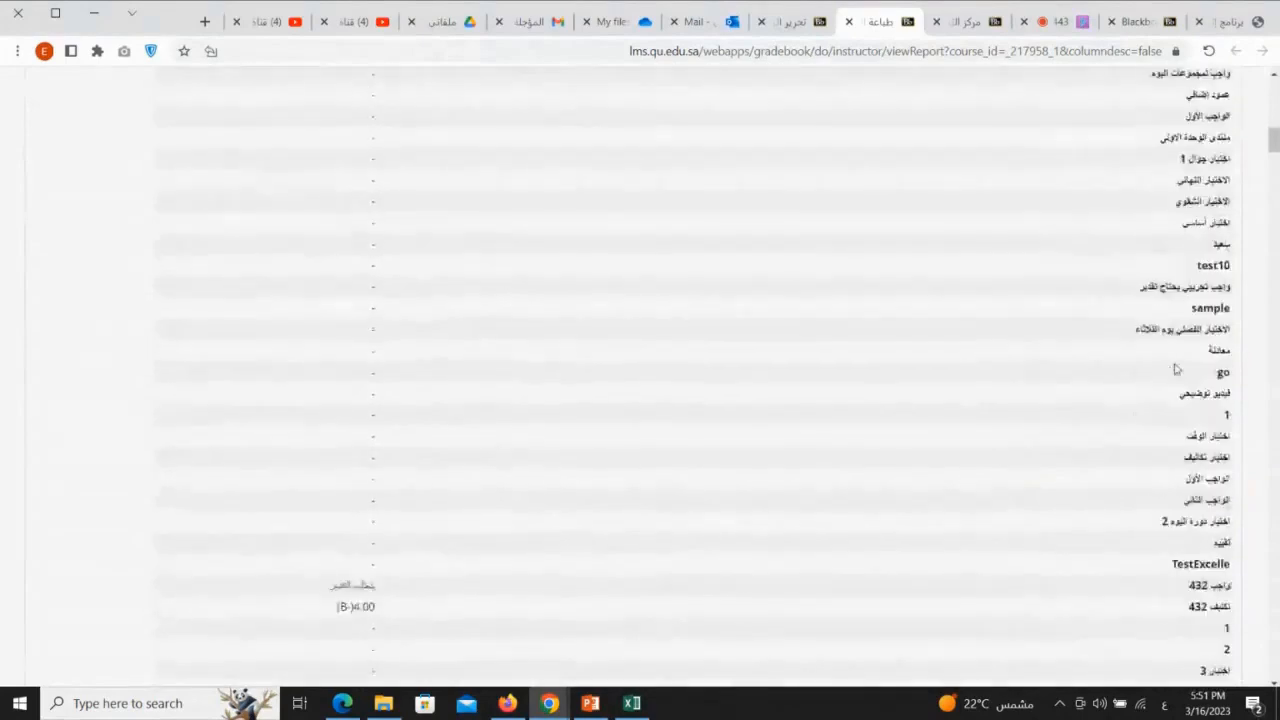
{"action": "scroll", "coordinate": [1176, 369], "scroll_direction": "down", "scroll_amount": 15}
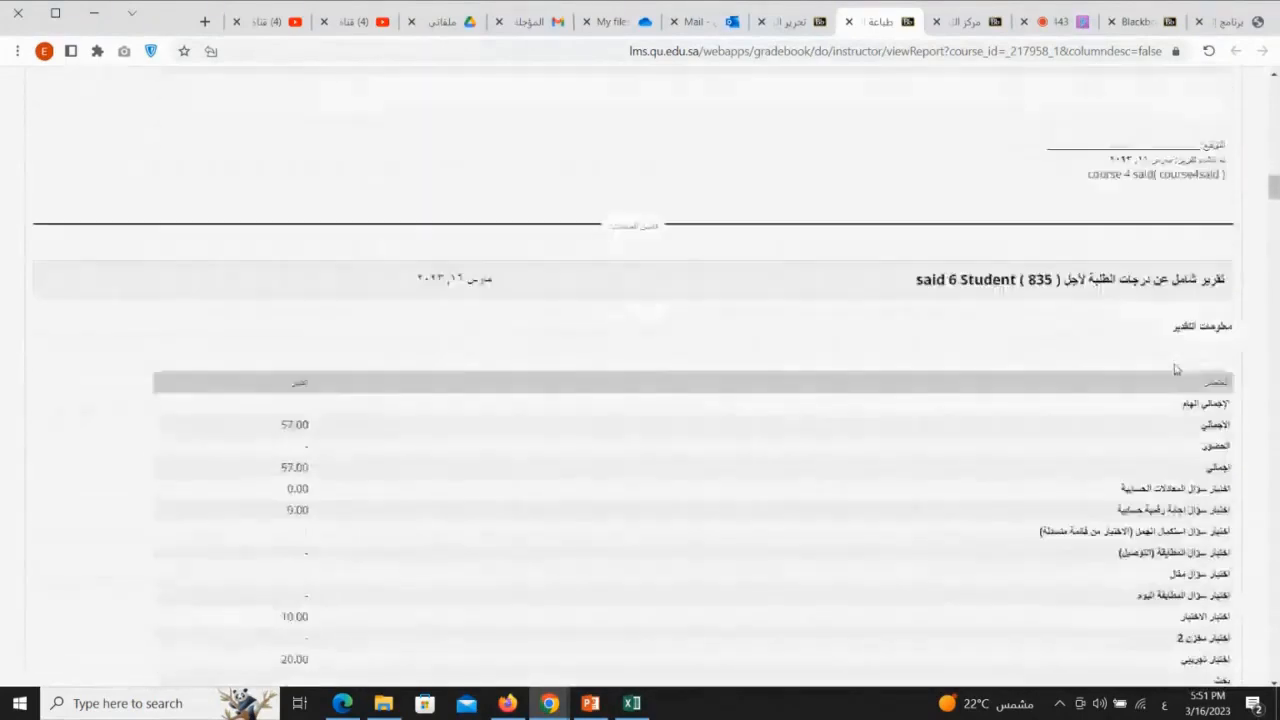
{"action": "mouse_move", "coordinate": [1248, 130]}
{"action": "left_mouse_down"}
{"action": "mouse_move", "coordinate": [1040, 140]}
{"action": "mouse_move", "coordinate": [1232, 192]}
{"action": "mouse_move", "coordinate": [1248, 130]}
{"action": "left_mouse_up"}
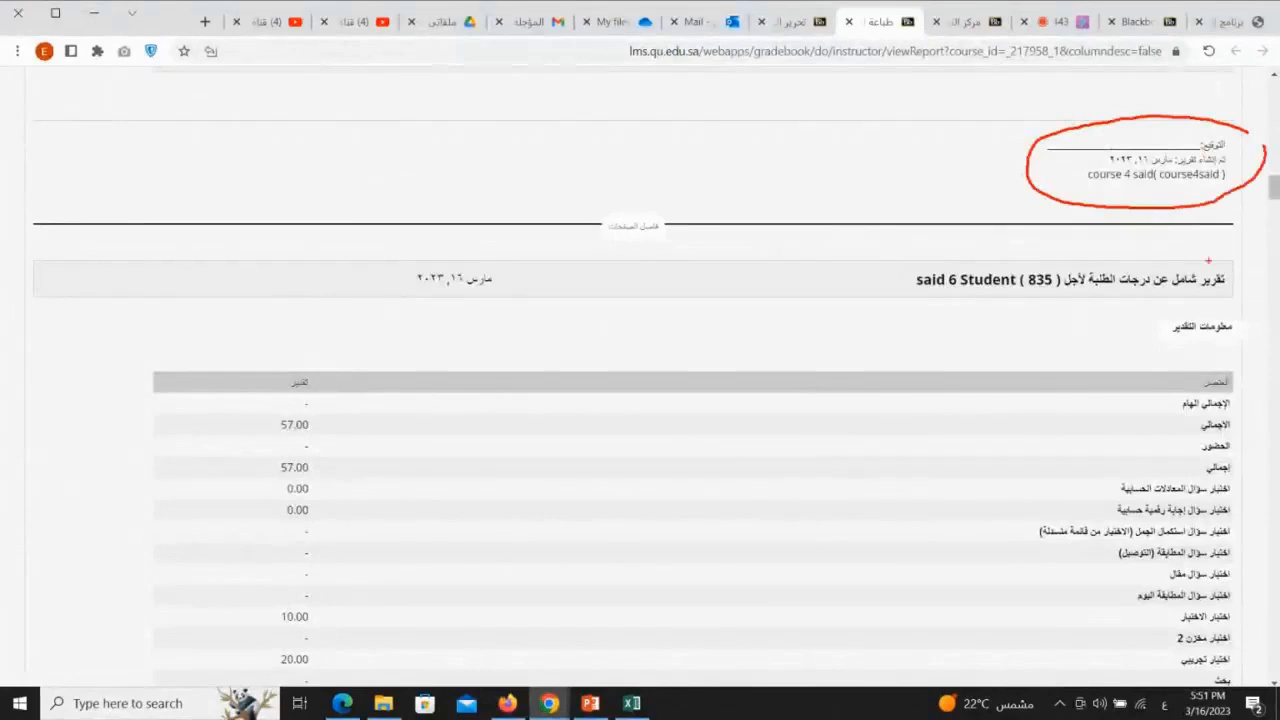
{"action": "left_click_drag", "start_coordinate": [1057, 295], "coordinate": [880, 299]}
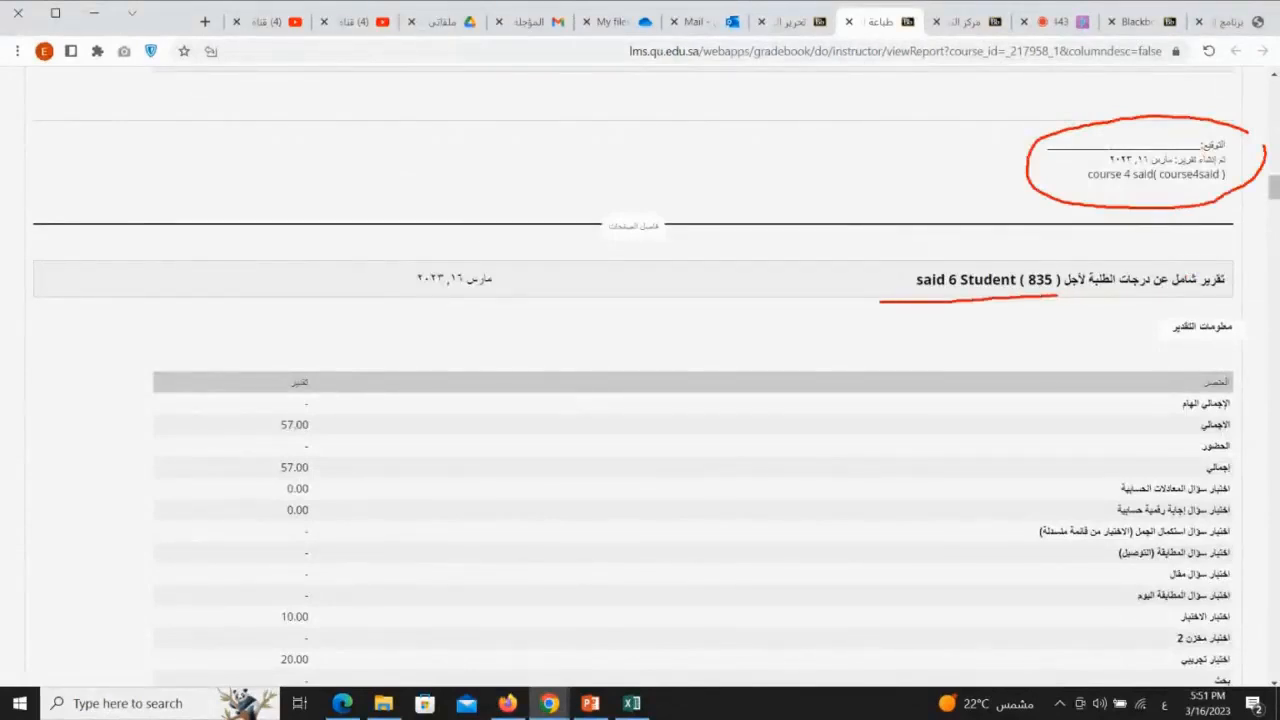
{"action": "mouse_move", "coordinate": [1256, 378]}
{"action": "left_mouse_down"}
{"action": "mouse_move", "coordinate": [1016, 428]}
{"action": "mouse_move", "coordinate": [1218, 520]}
{"action": "mouse_move", "coordinate": [1218, 482]}
{"action": "left_mouse_up"}
{"action": "mouse_move", "coordinate": [356, 374]}
{"action": "left_mouse_down"}
{"action": "mouse_move", "coordinate": [296, 362]}
{"action": "mouse_move", "coordinate": [386, 482]}
{"action": "left_mouse_up"}
{"action": "key", "text": "Escape"}
{"action": "scroll", "coordinate": [1116, 462], "scroll_direction": "down", "scroll_amount": 15}
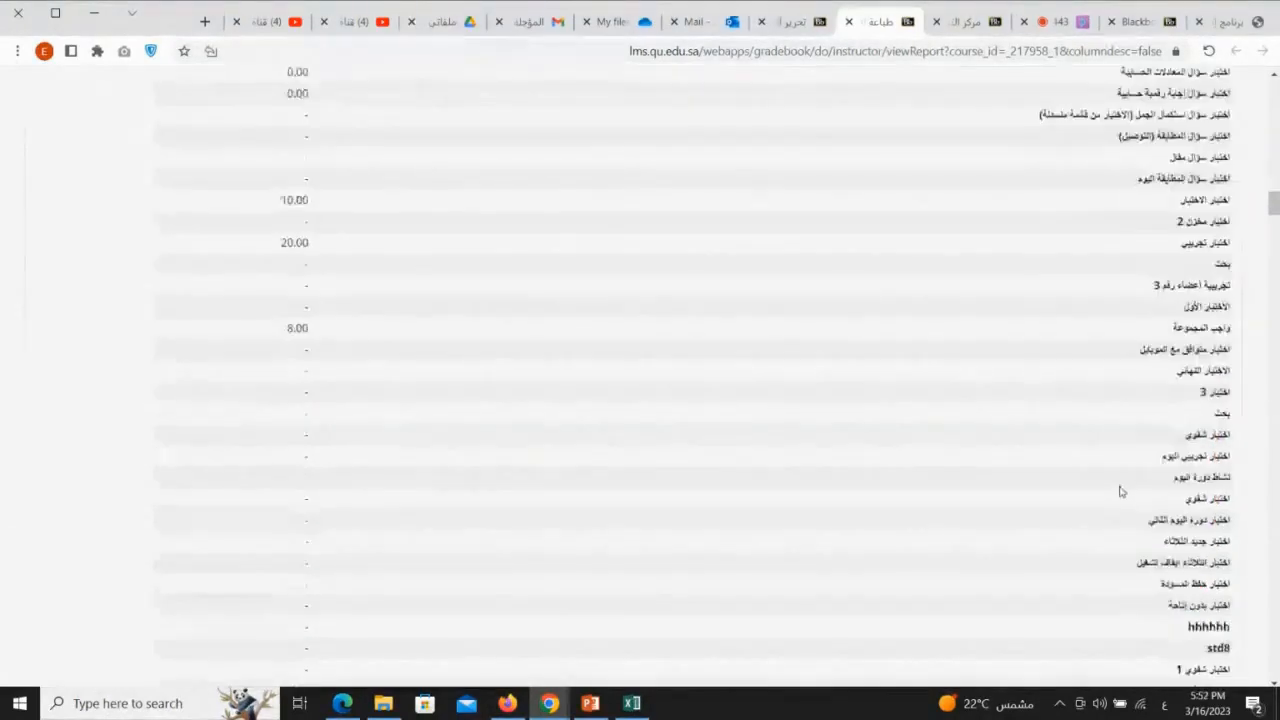
{"action": "scroll", "coordinate": [1118, 495], "scroll_direction": "down", "scroll_amount": 10}
{"action": "scroll", "coordinate": [1047, 230], "scroll_direction": "up", "scroll_amount": 3}
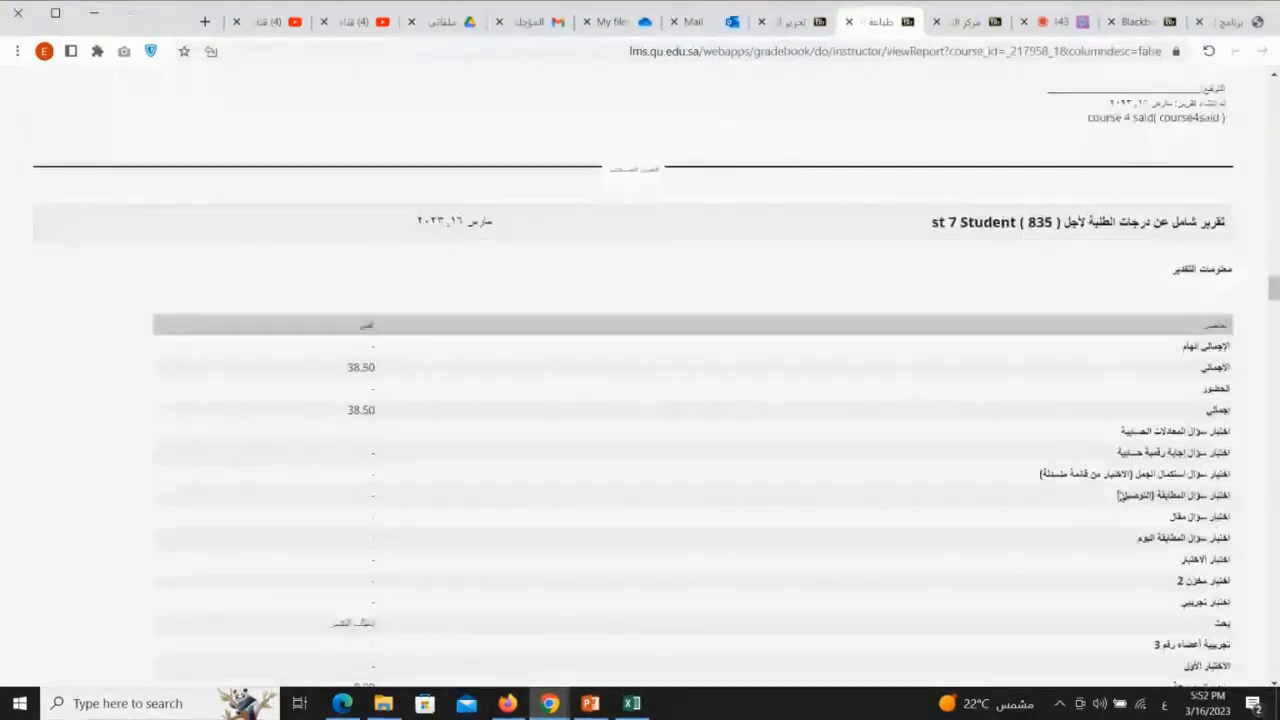
{"action": "scroll", "coordinate": [1080, 346], "scroll_direction": "down", "scroll_amount": 5}
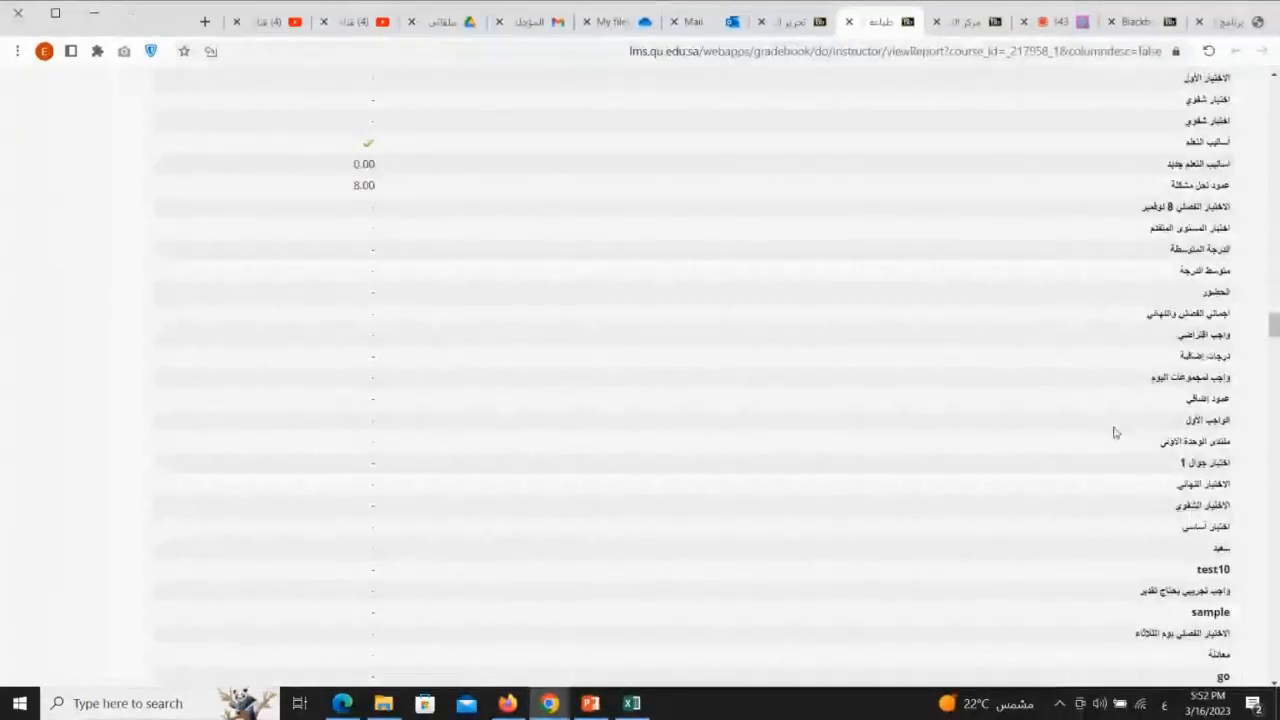
{"action": "key", "text": "XF86AudioLowerVolume"}
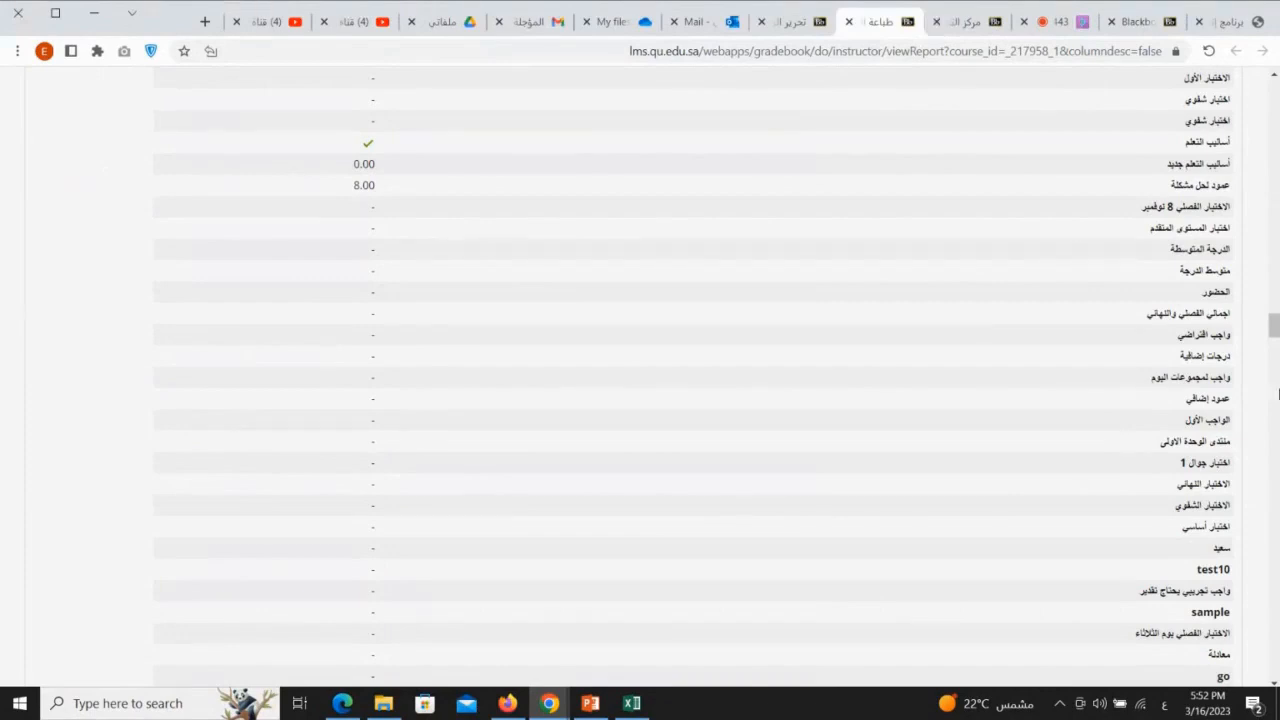
Step: Return to the full Grade Center and check the chat in the Blackboard Collaborate session
{"action": "left_click", "coordinate": [940, 22]}
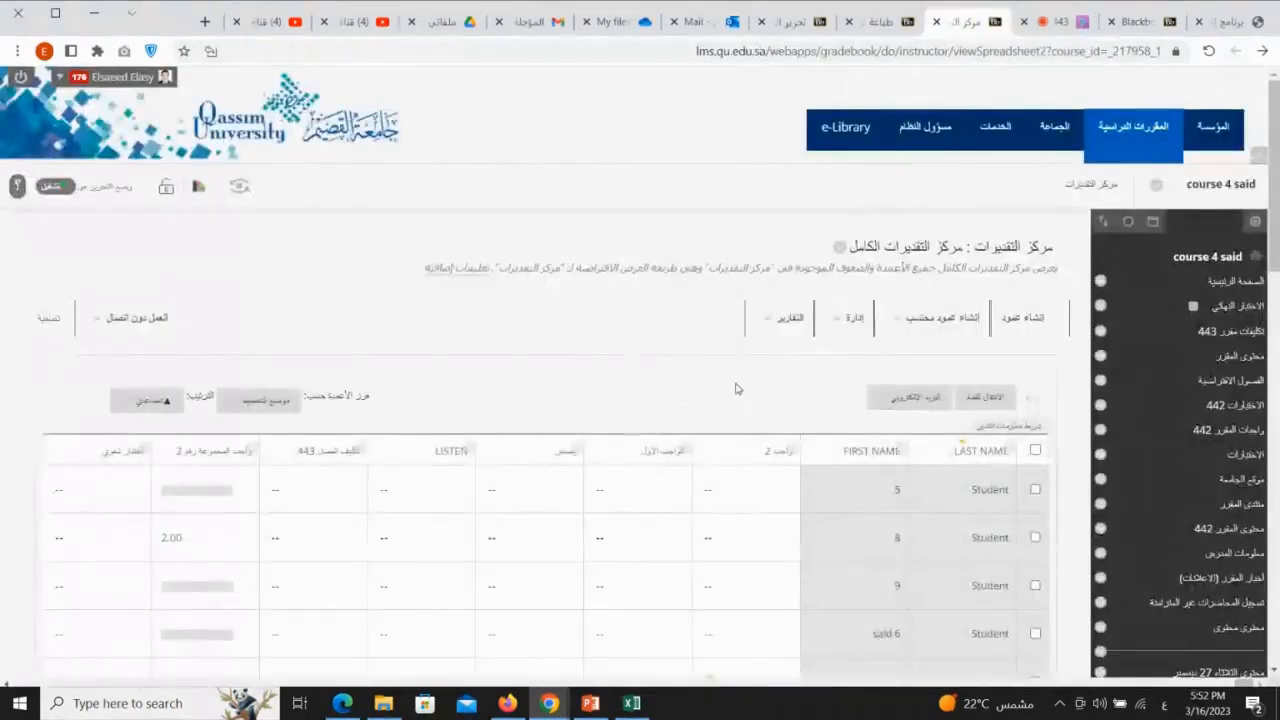
{"action": "left_click", "coordinate": [1066, 21]}
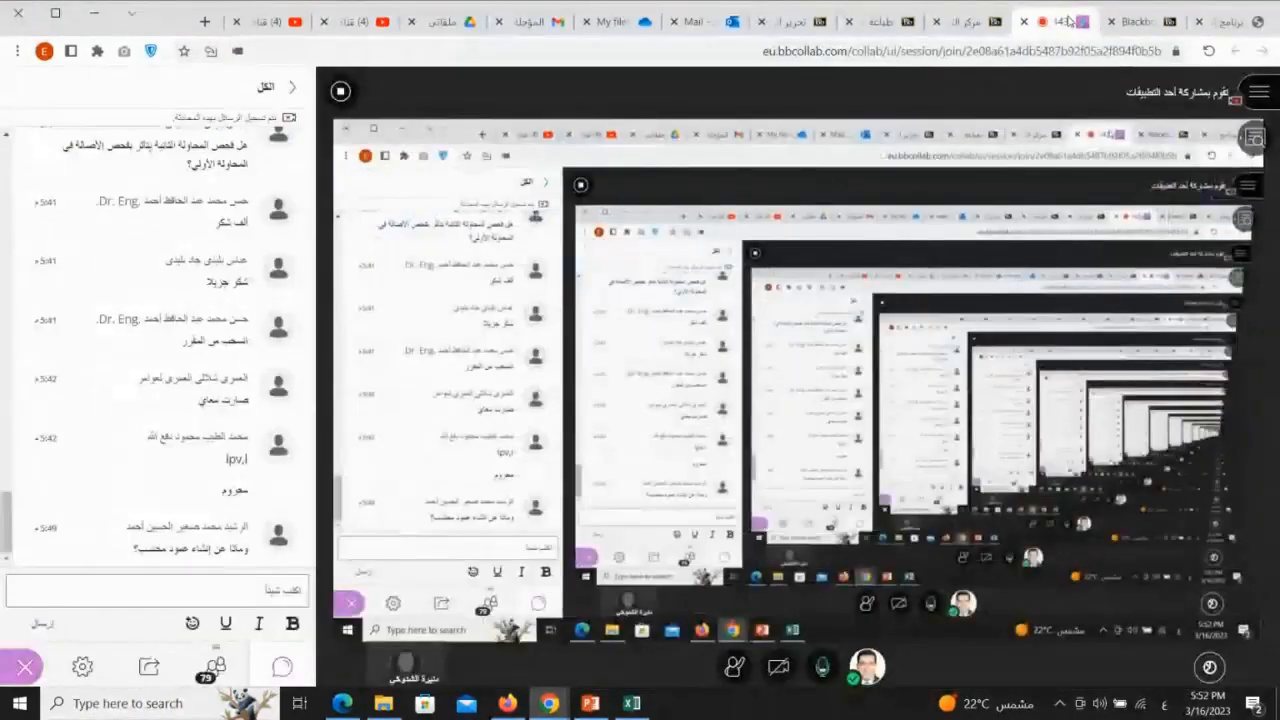